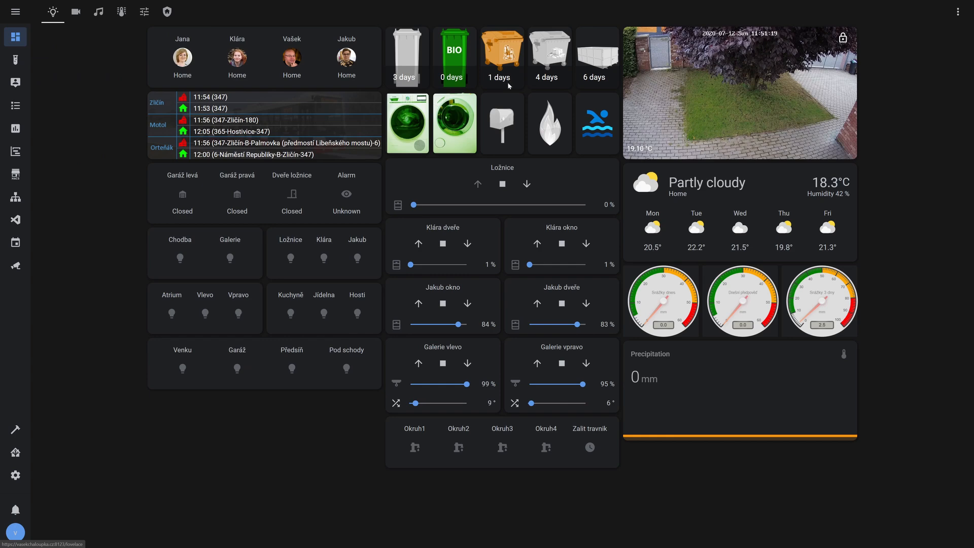
View the details and history of the Plasty waste sensor, close them, and open the calendar
{"action": "left_click", "coordinate": [506, 55]}
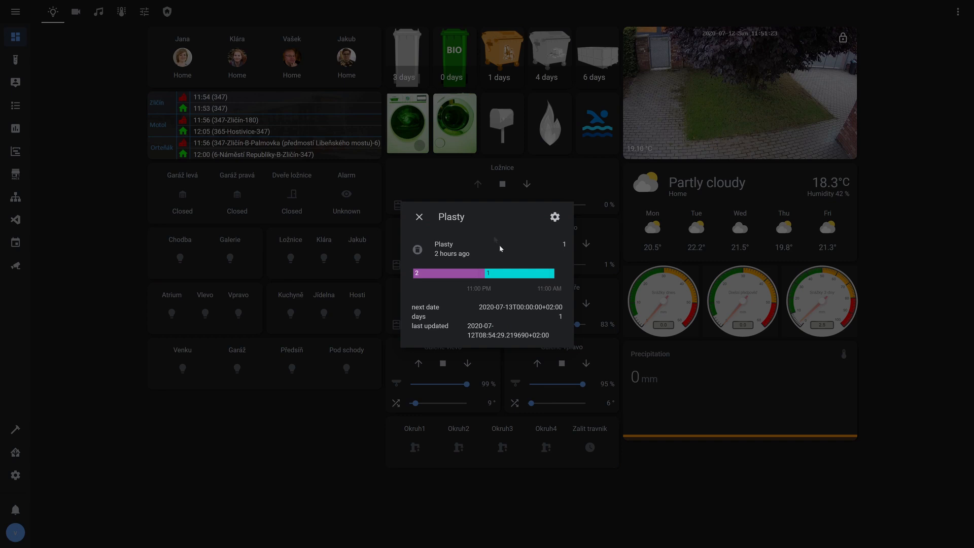
{"action": "mouse_move", "coordinate": [509, 276]}
{"action": "left_click", "coordinate": [419, 219]}
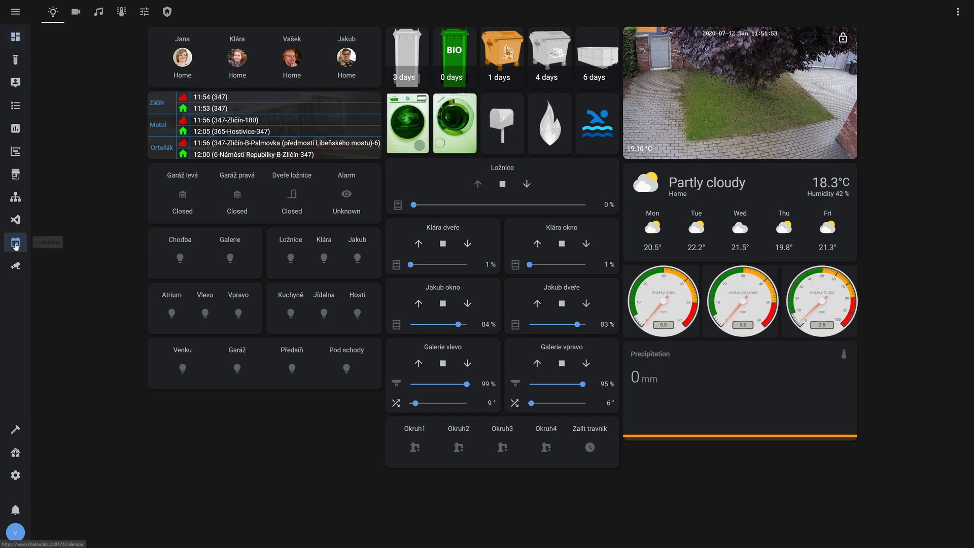
{"action": "left_click", "coordinate": [15, 243]}
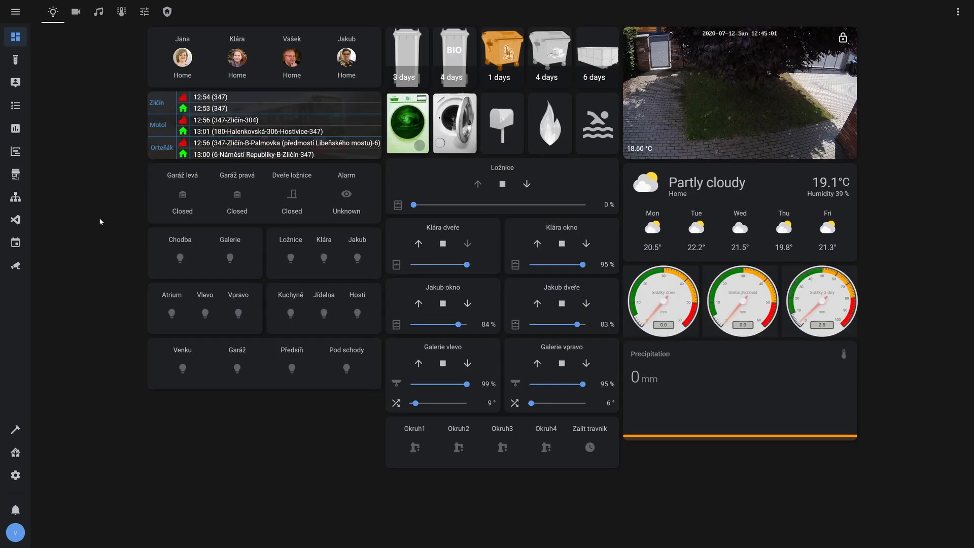
Search the HACS integration repositories available to add for "garba", then close the search
{"action": "left_click", "coordinate": [22, 180]}
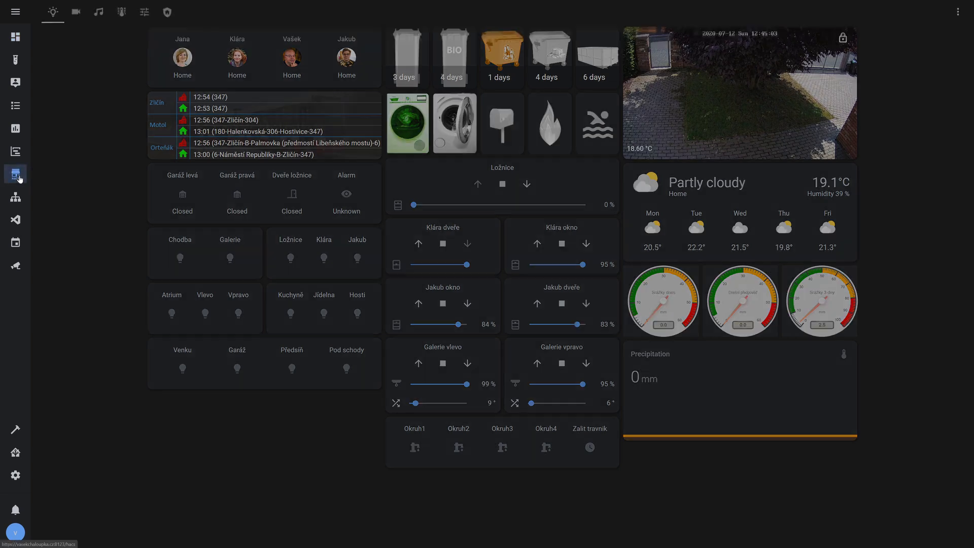
{"action": "left_click", "coordinate": [407, 71]}
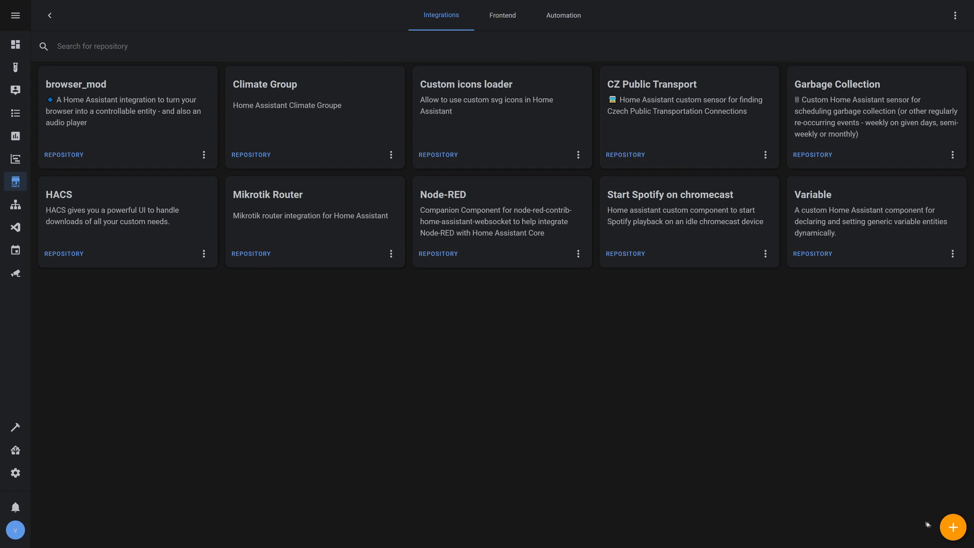
{"action": "left_click", "coordinate": [952, 527]}
{"action": "type", "text": "garba"}
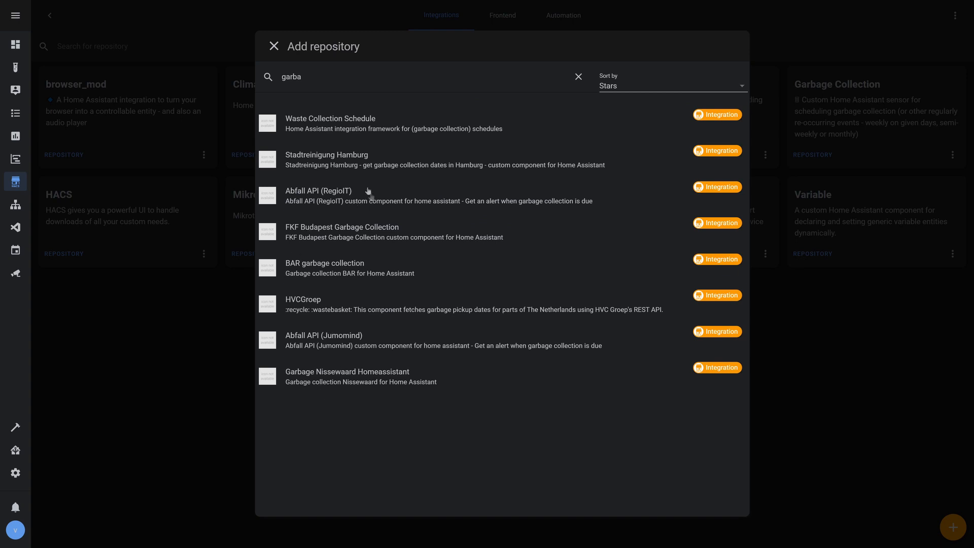
{"action": "left_click", "coordinate": [274, 47]}
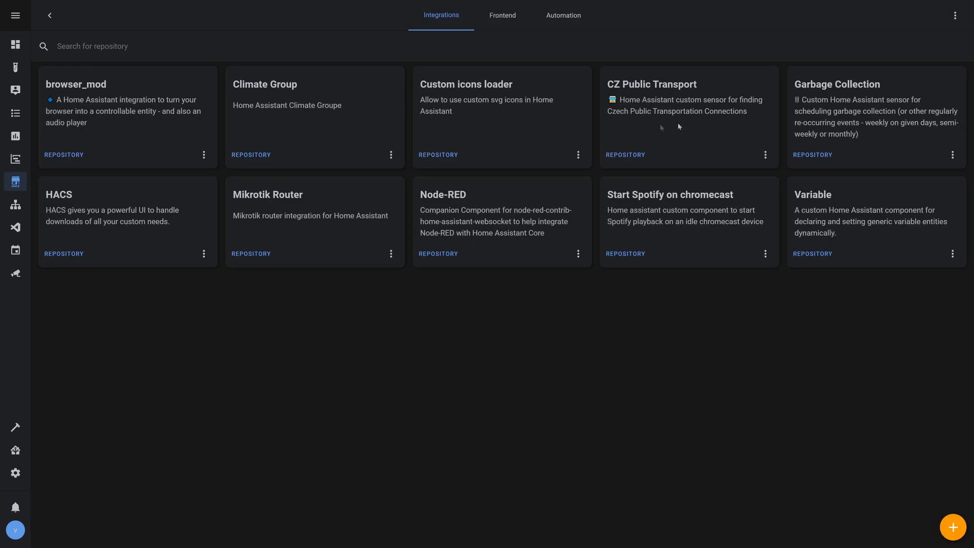
Review the description and example images of the installed Garbage Collection integration, then close it
{"action": "left_click", "coordinate": [827, 90]}
{"action": "scroll", "coordinate": [218, 206], "scroll_direction": "down", "scroll_amount": 2}
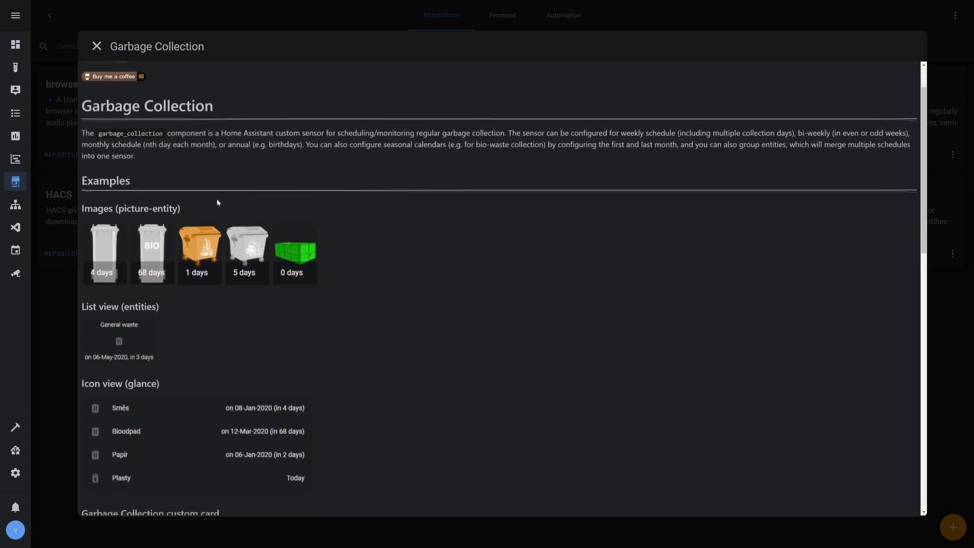
{"action": "scroll", "coordinate": [218, 206], "scroll_direction": "up", "scroll_amount": 2}
{"action": "left_click", "coordinate": [96, 46]}
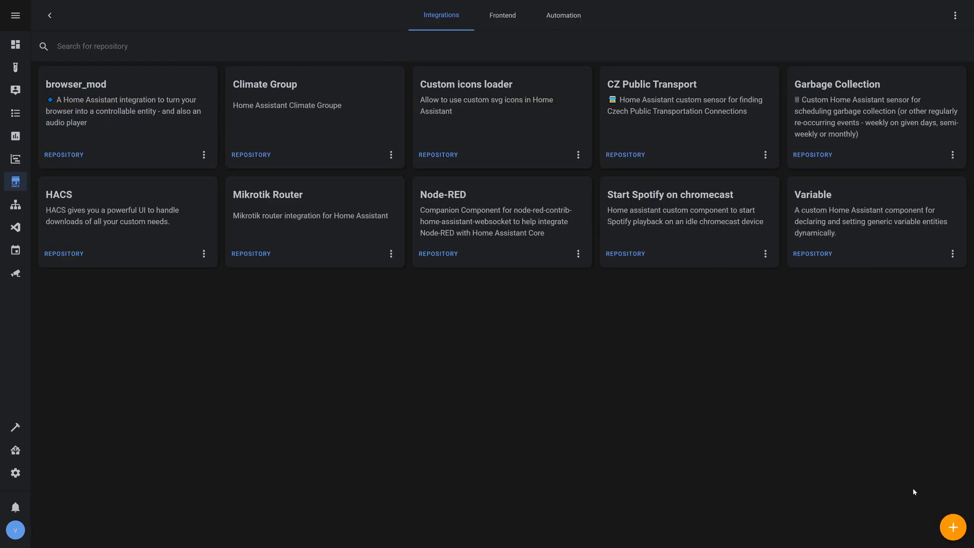
Recheck the integration repositories available to add, then search the HACS frontend repositories for "garba"
{"action": "left_click", "coordinate": [953, 528]}
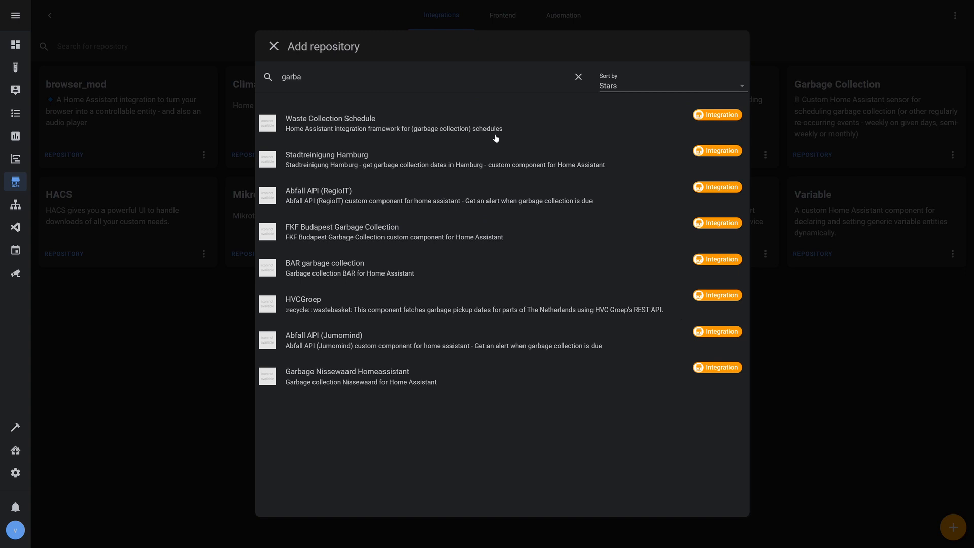
{"action": "left_click", "coordinate": [187, 351]}
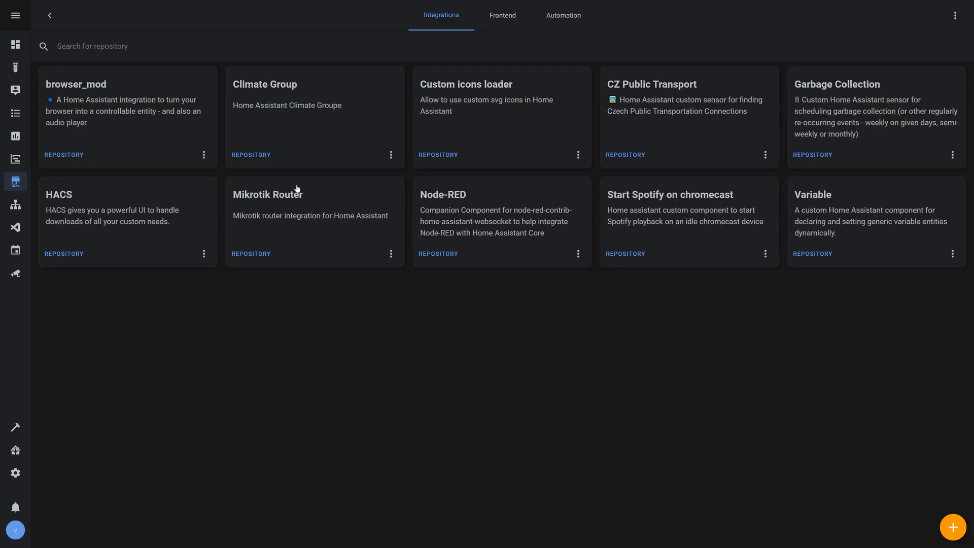
{"action": "left_click", "coordinate": [497, 16]}
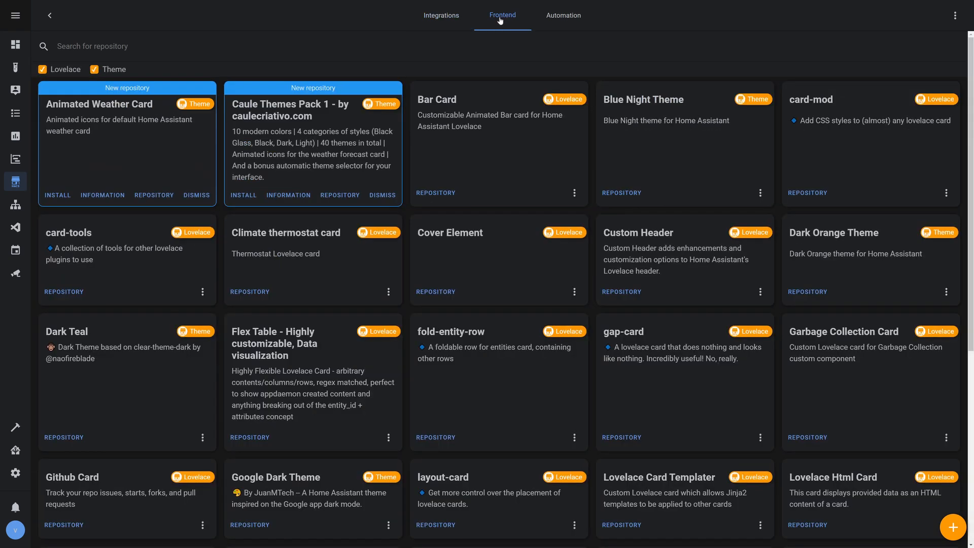
{"action": "type", "text": "garba"}
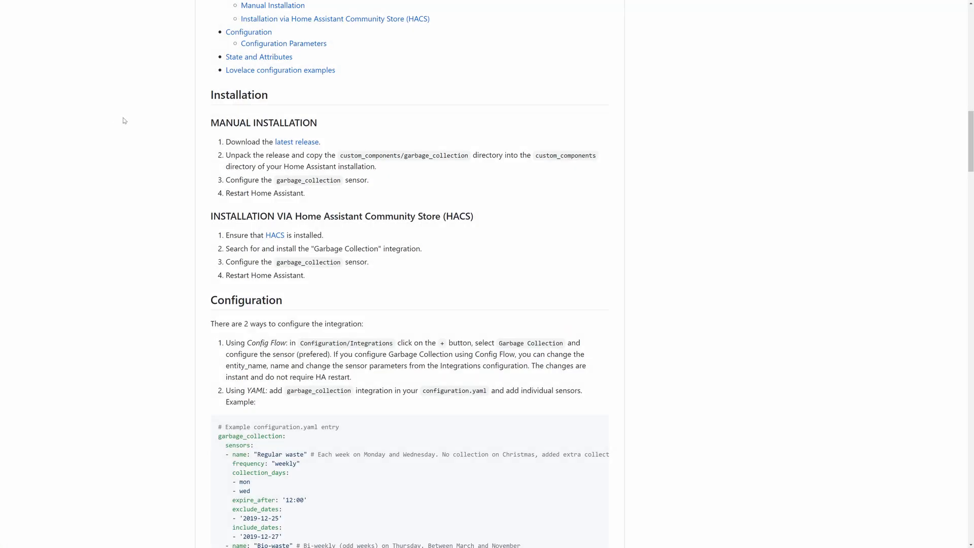
Look through the Garbage-Collection readme on GitHub and highlight the manual installation instructions
{"action": "scroll", "coordinate": [122, 120], "scroll_direction": "up", "scroll_amount": 15}
{"action": "scroll", "coordinate": [123, 120], "scroll_direction": "up", "scroll_amount": 3}
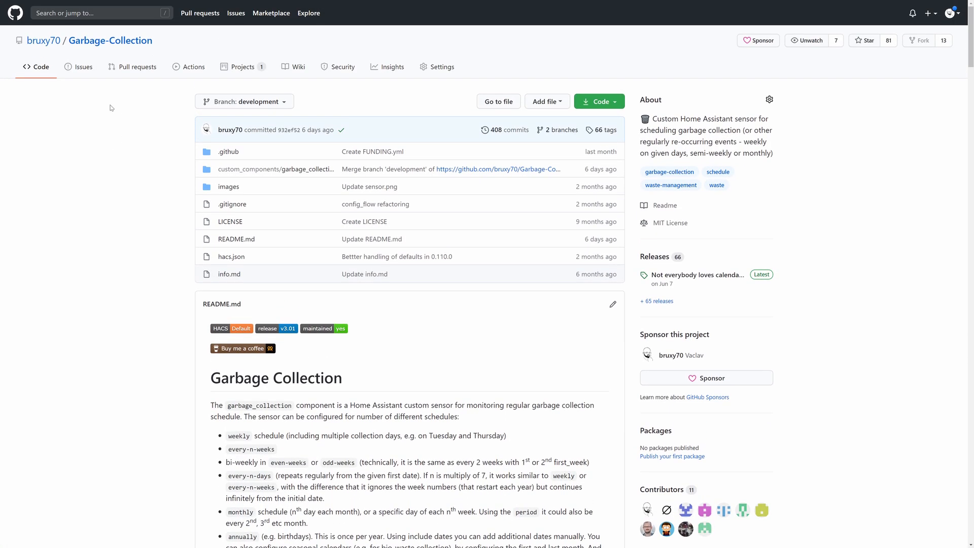
{"action": "scroll", "coordinate": [179, 49], "scroll_direction": "down", "scroll_amount": 10}
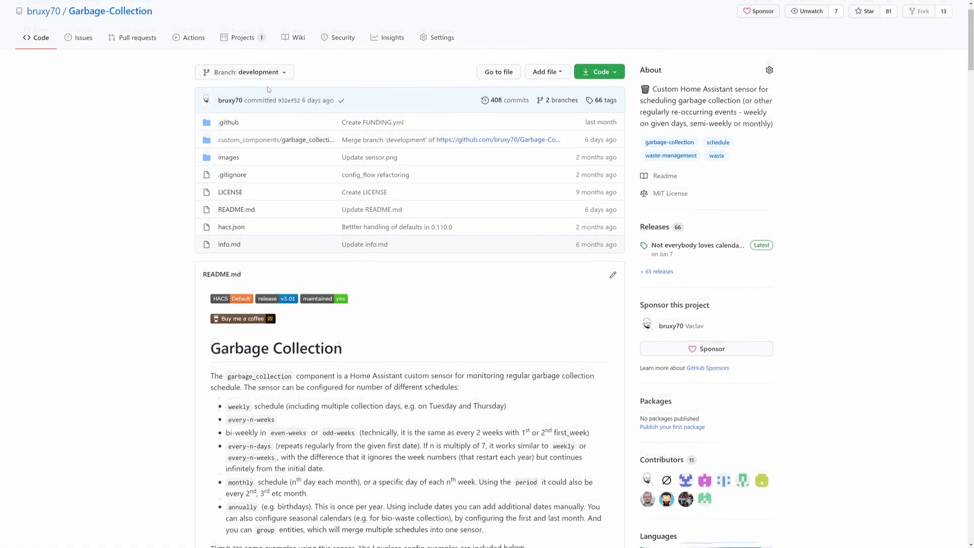
{"action": "scroll", "coordinate": [409, 274], "scroll_direction": "down", "scroll_amount": 6}
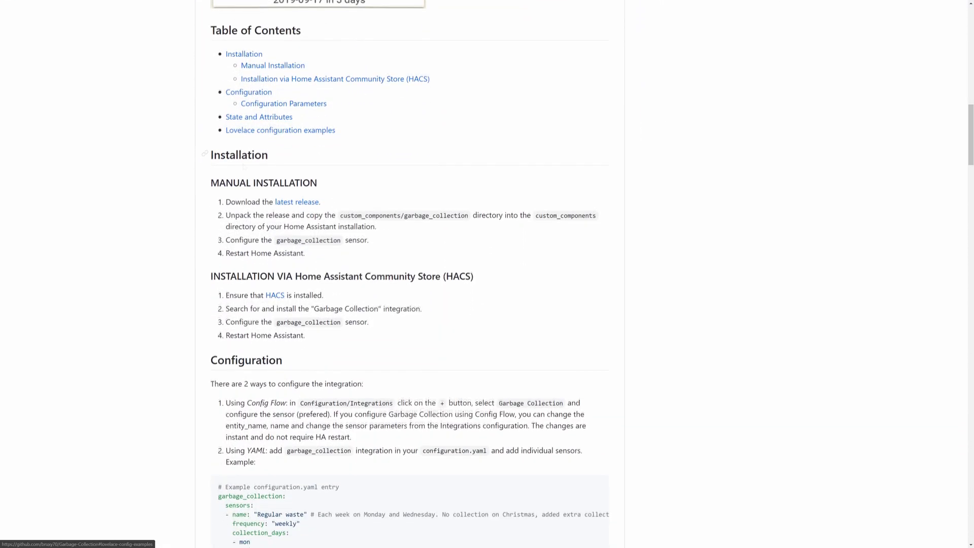
{"action": "left_click_drag", "start_coordinate": [210, 165], "coordinate": [316, 237]}
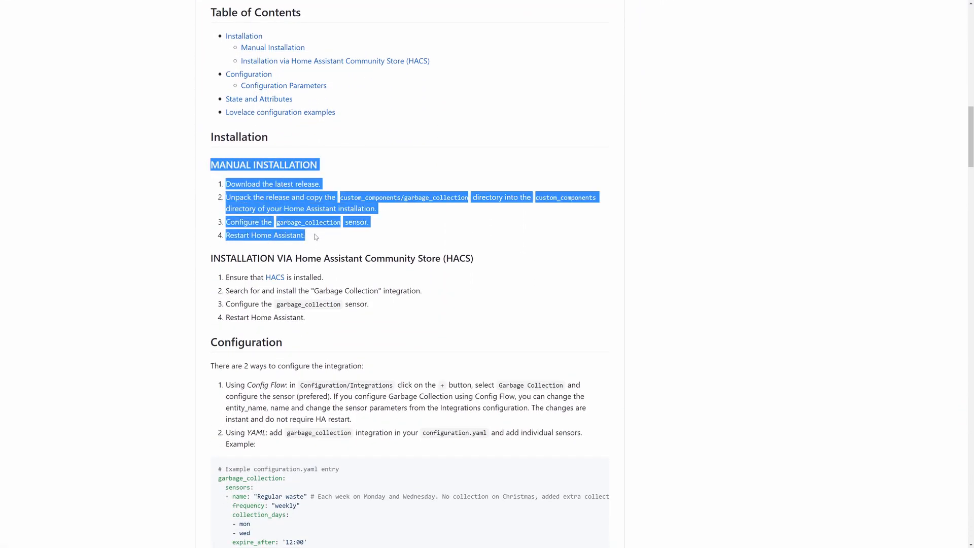
{"action": "left_click", "coordinate": [326, 236]}
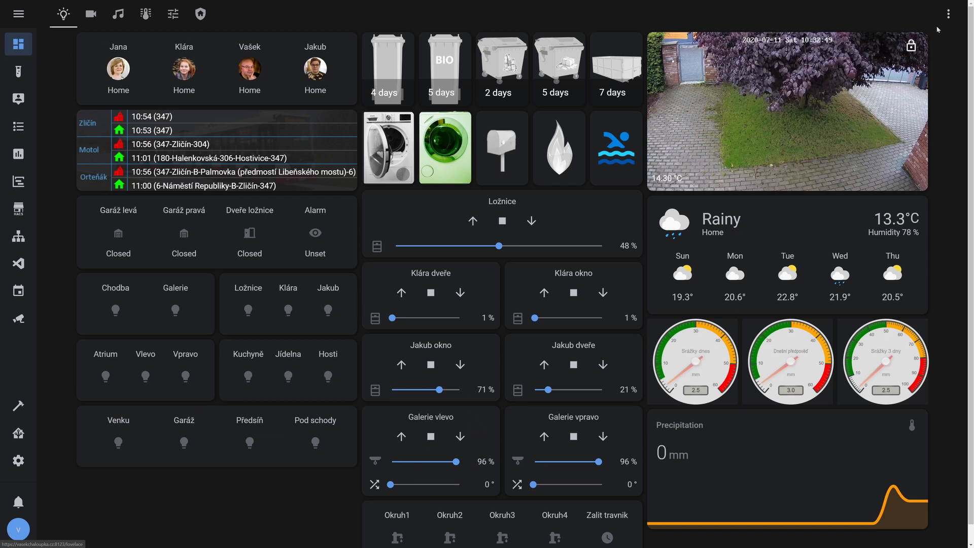
Put the Home dashboard into edit mode and open the configuration of the vertical stack containing the waste bins
{"action": "left_click", "coordinate": [949, 14]}
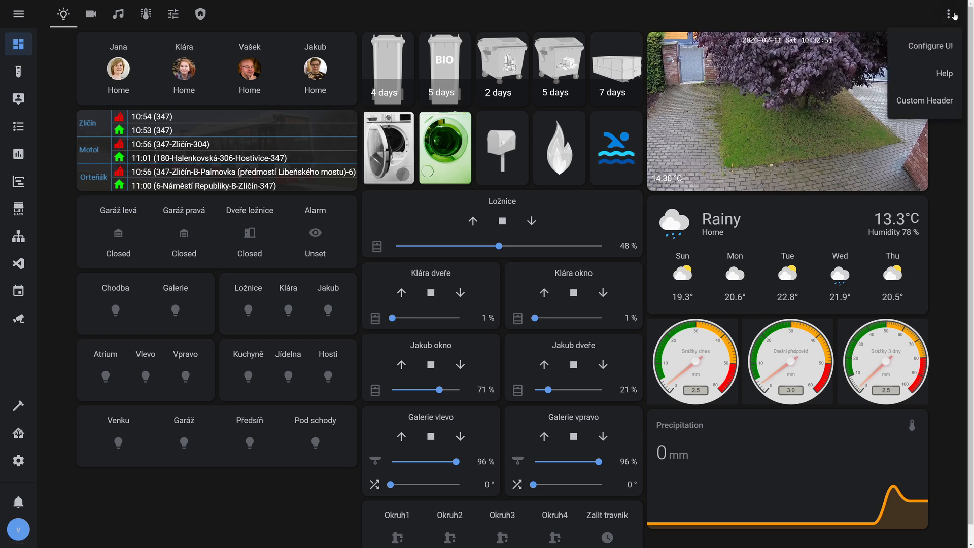
{"action": "left_click", "coordinate": [935, 47]}
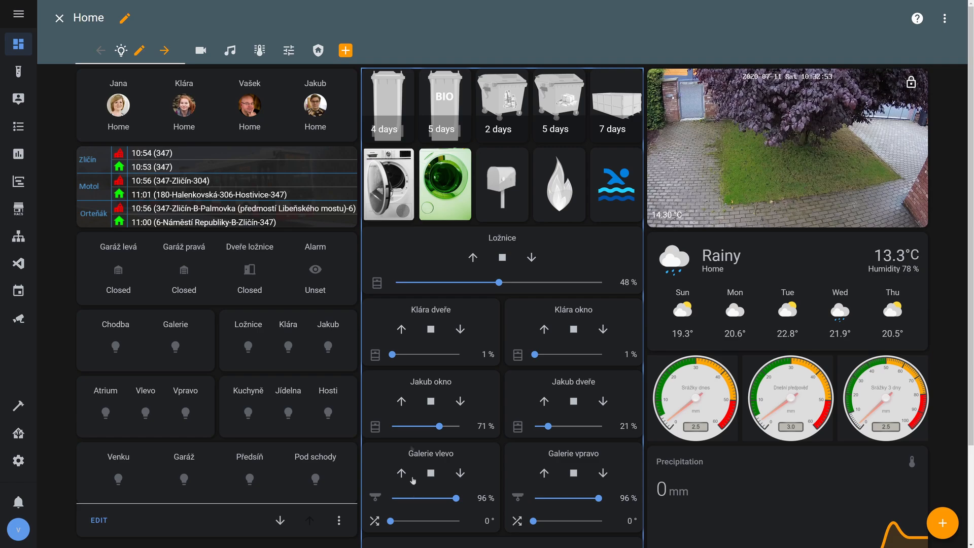
{"action": "scroll", "coordinate": [420, 486], "scroll_direction": "down", "scroll_amount": 1}
{"action": "scroll", "coordinate": [420, 485], "scroll_direction": "down", "scroll_amount": 2}
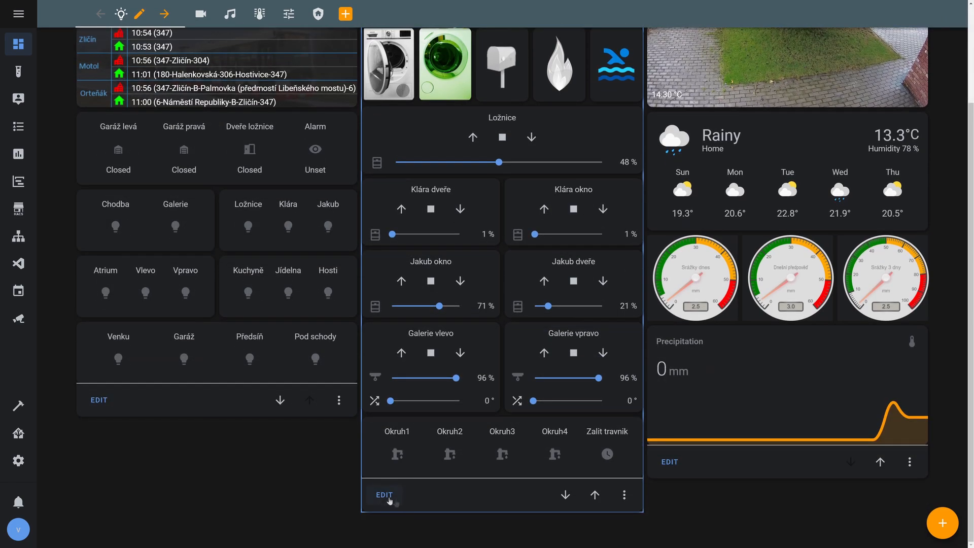
{"action": "left_click", "coordinate": [386, 496]}
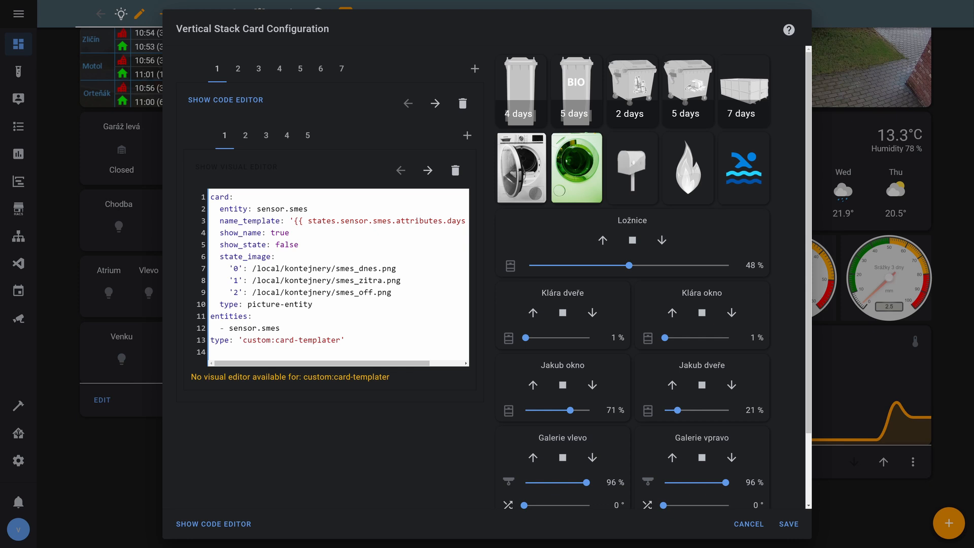
Examine the first bin card's code: the picture-entity type, the entities list, the state images and the name template
{"action": "left_click_drag", "start_coordinate": [220, 304], "coordinate": [313, 305]}
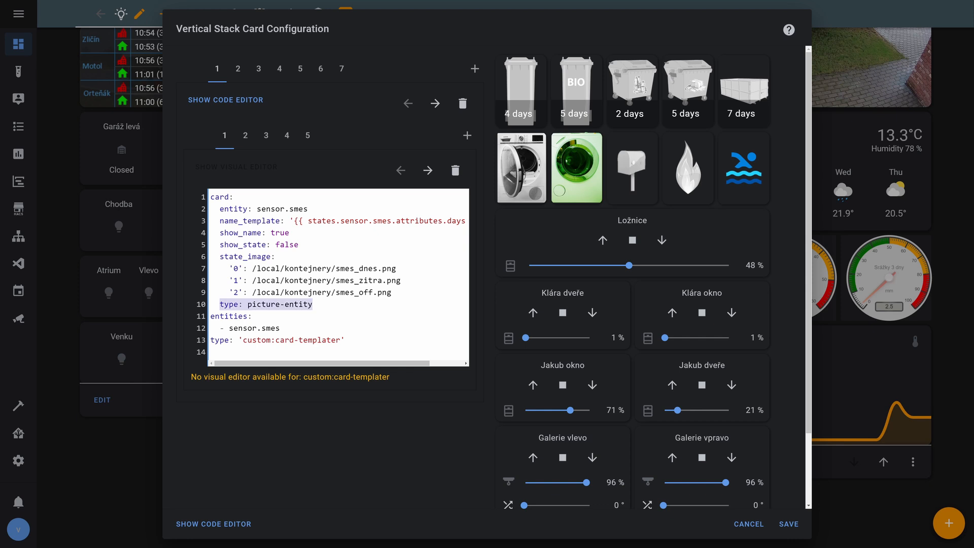
{"action": "left_click_drag", "start_coordinate": [229, 328], "coordinate": [279, 328]}
{"action": "left_click_drag", "start_coordinate": [219, 257], "coordinate": [280, 292]}
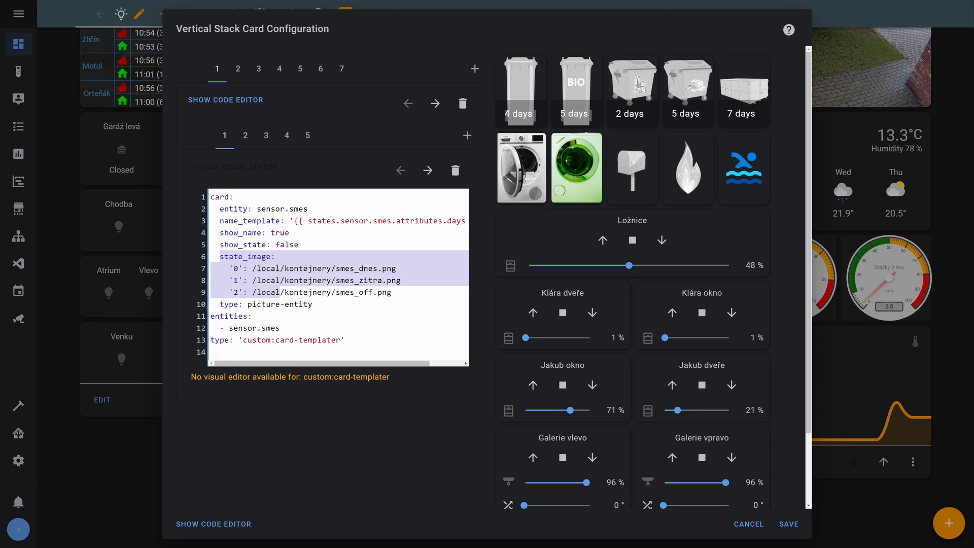
{"action": "left_click", "coordinate": [243, 256]}
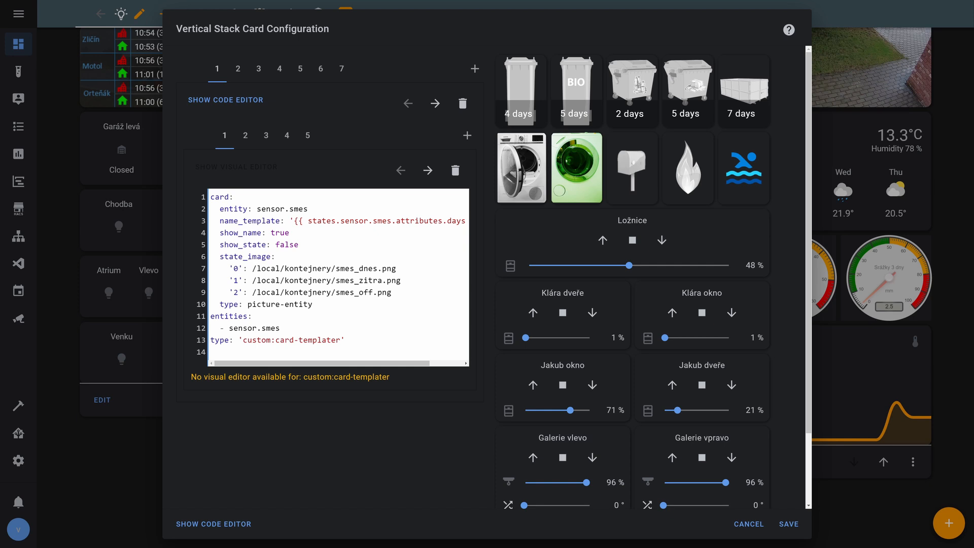
{"action": "left_click_drag", "start_coordinate": [365, 363], "coordinate": [415, 364]}
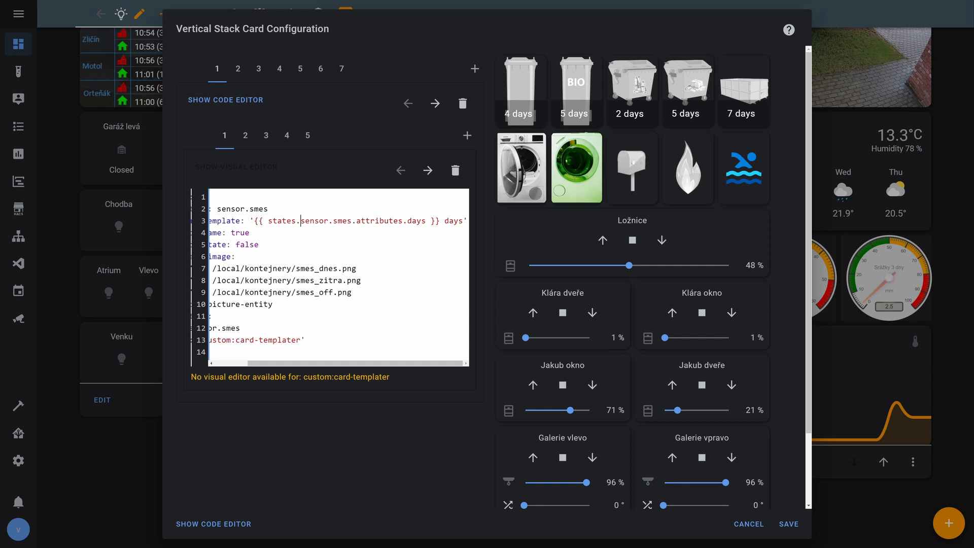
{"action": "scroll", "coordinate": [459, 218], "scroll_direction": "left", "scroll_amount": 1}
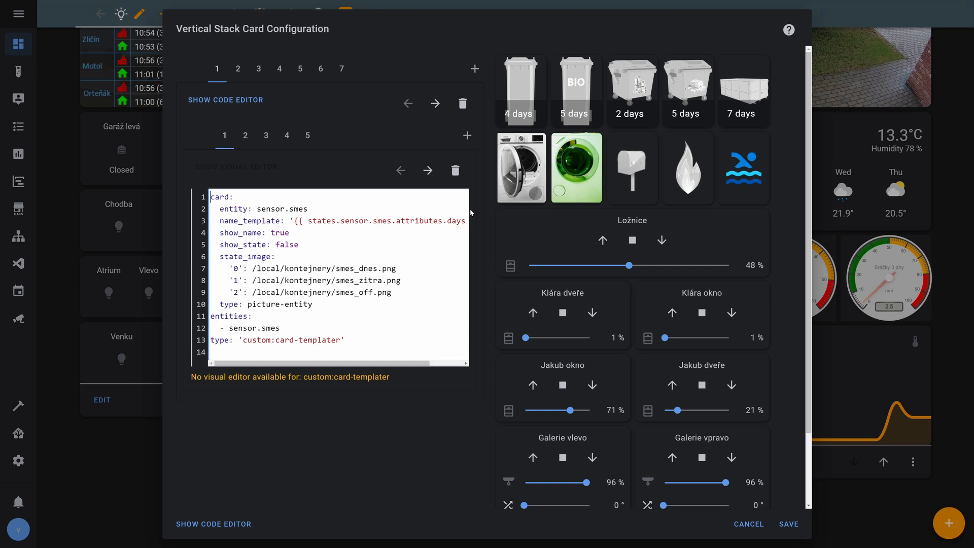
Try to turn the first bin card into a plain picture-entity by deleting its card, entities and custom:card-templater lines
{"action": "key", "text": "shift+Down"}
{"action": "key", "text": "Delete"}
{"action": "key", "text": "Down"}
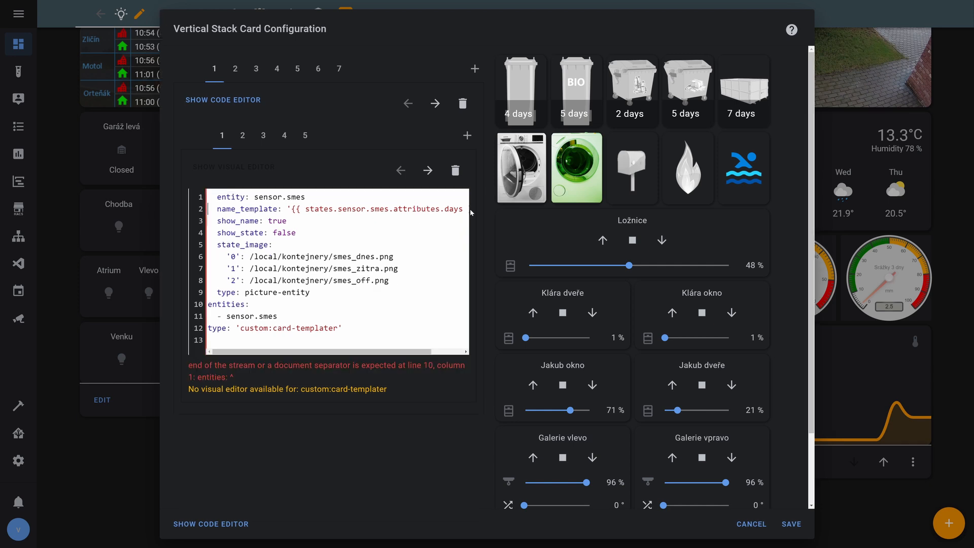
{"action": "key", "text": "Down"}
{"action": "key", "text": "shift+Down"}
{"action": "key", "text": "shift+Down"}
{"action": "key", "text": "shift+Down"}
{"action": "key", "text": "Delete"}
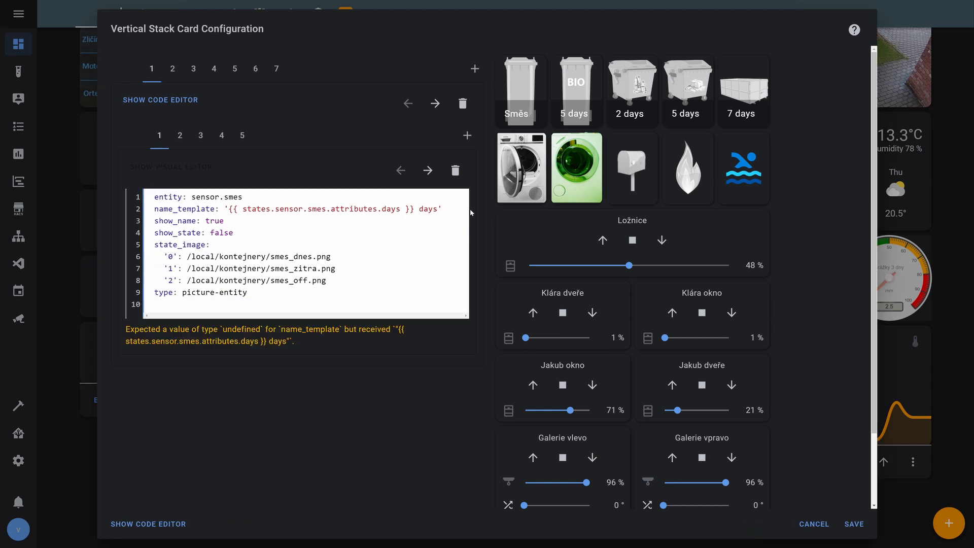
Try show_name: false on the first bin card, then discard all changes to the vertical stack
{"action": "key", "text": "ctrl+a"}
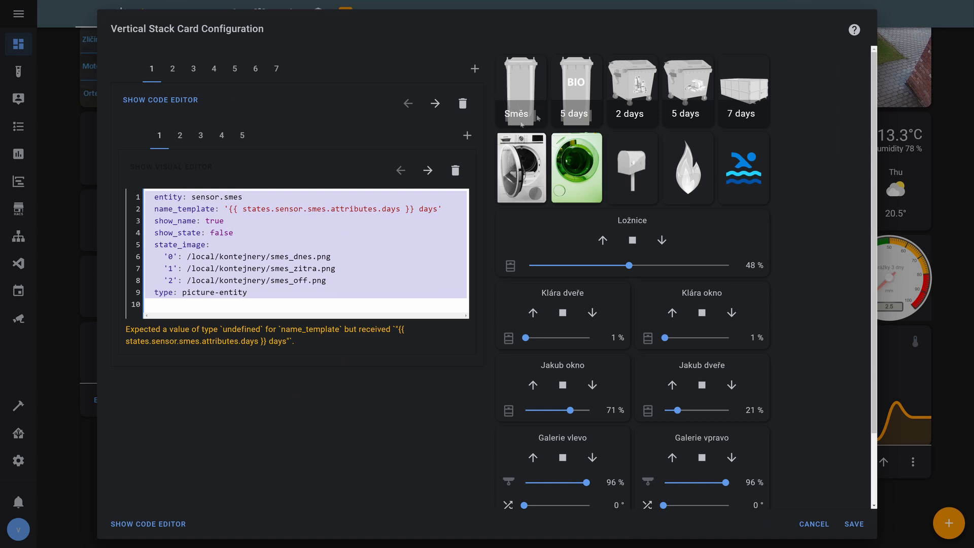
{"action": "left_click", "coordinate": [224, 221]}
{"action": "double_click", "coordinate": [215, 221]}
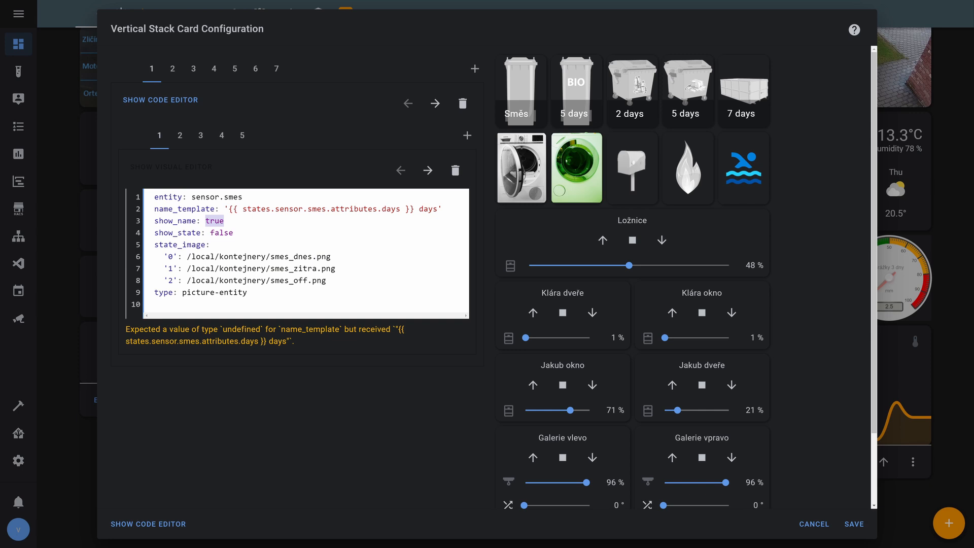
{"action": "type", "text": "false"}
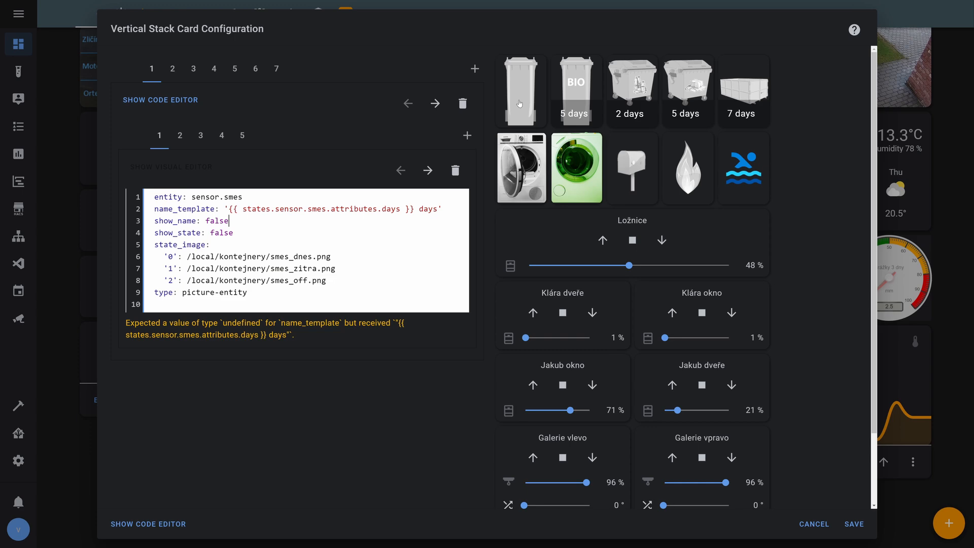
{"action": "left_click", "coordinate": [812, 524]}
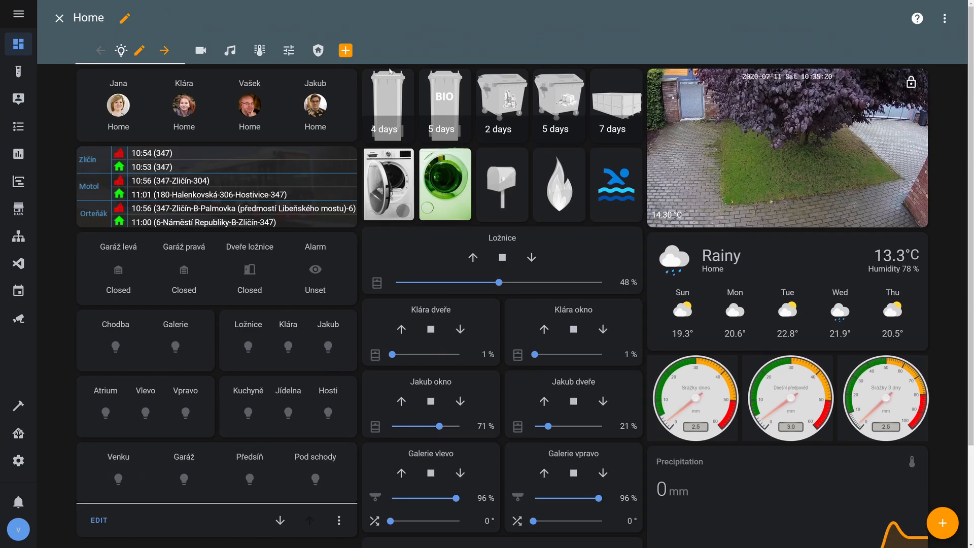
Reopen the vertical stack's configuration to check the first bin card's original code, then return to the Overview dashboard
{"action": "scroll", "coordinate": [406, 170], "scroll_direction": "down", "scroll_amount": 3}
{"action": "left_click", "coordinate": [385, 495]}
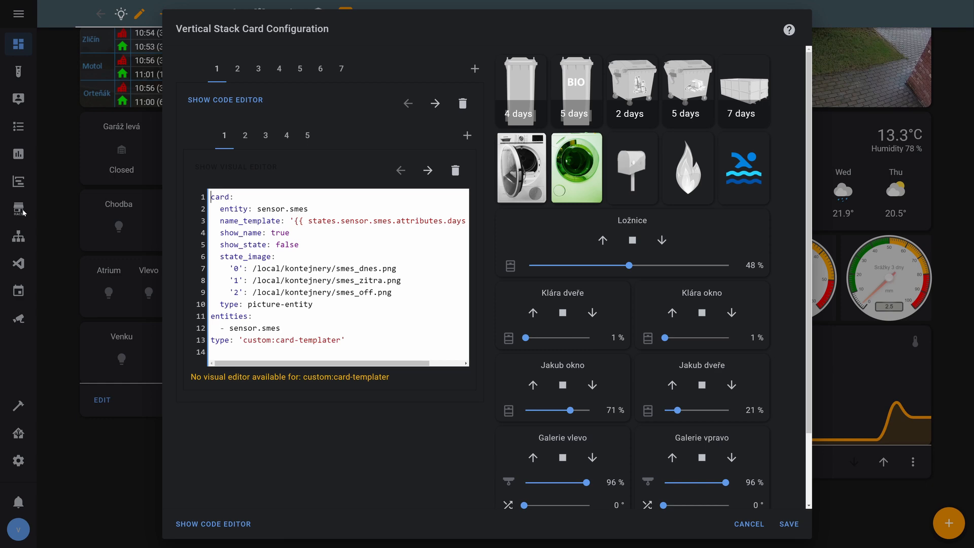
{"action": "left_click", "coordinate": [20, 53]}
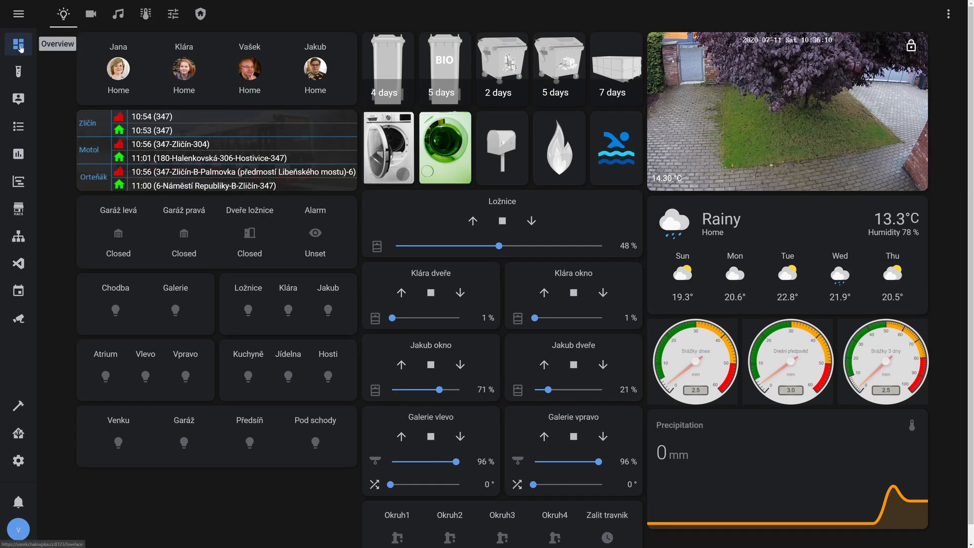
Switch to Visual Studio Code, collapse the custom_components folder and open www/kontejnery to list the bin images
{"action": "left_click", "coordinate": [18, 264]}
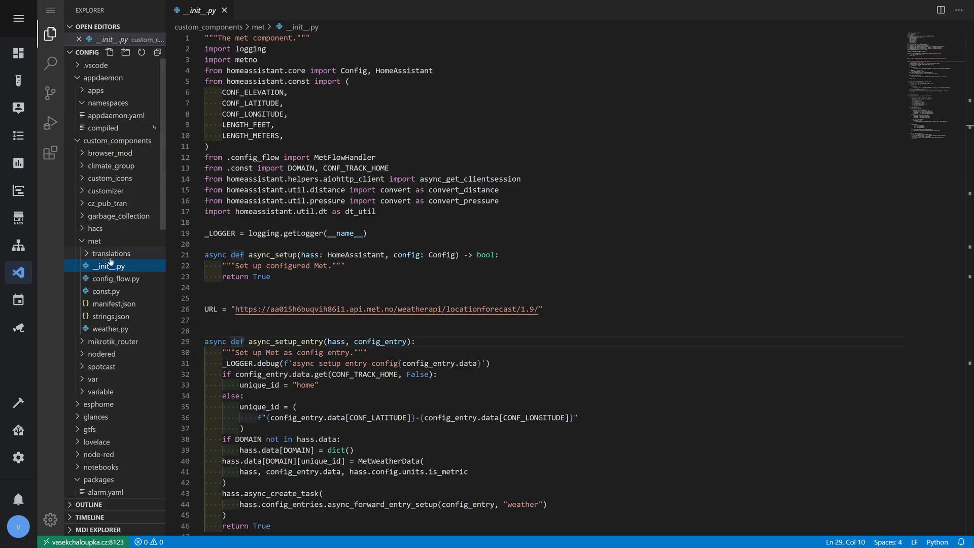
{"action": "left_click", "coordinate": [82, 241]}
{"action": "left_click", "coordinate": [78, 142]}
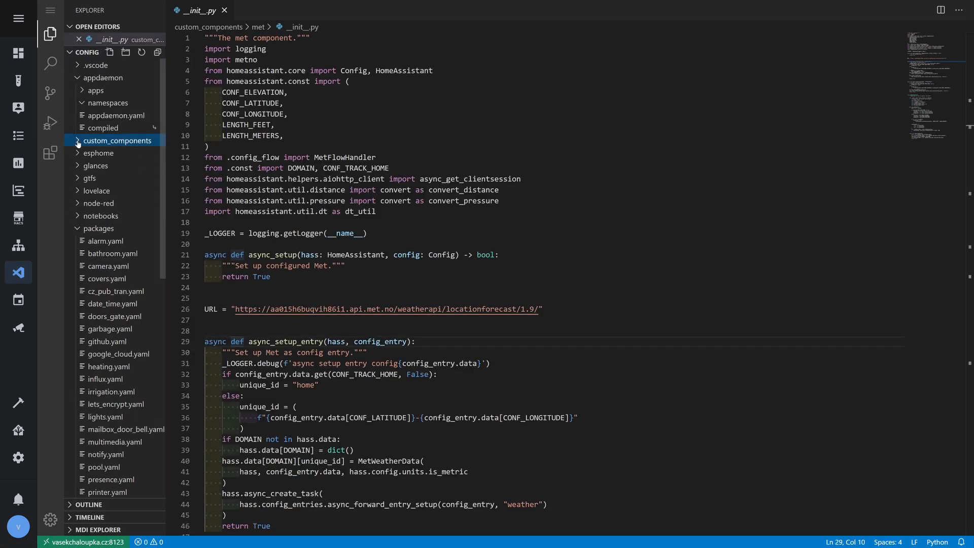
{"action": "scroll", "coordinate": [88, 241], "scroll_direction": "down", "scroll_amount": 4}
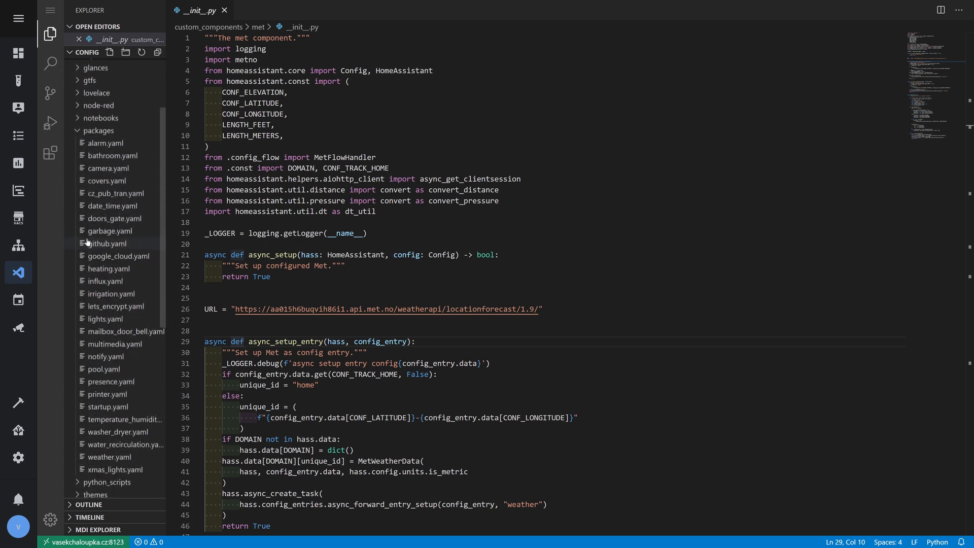
{"action": "scroll", "coordinate": [88, 241], "scroll_direction": "down", "scroll_amount": 5}
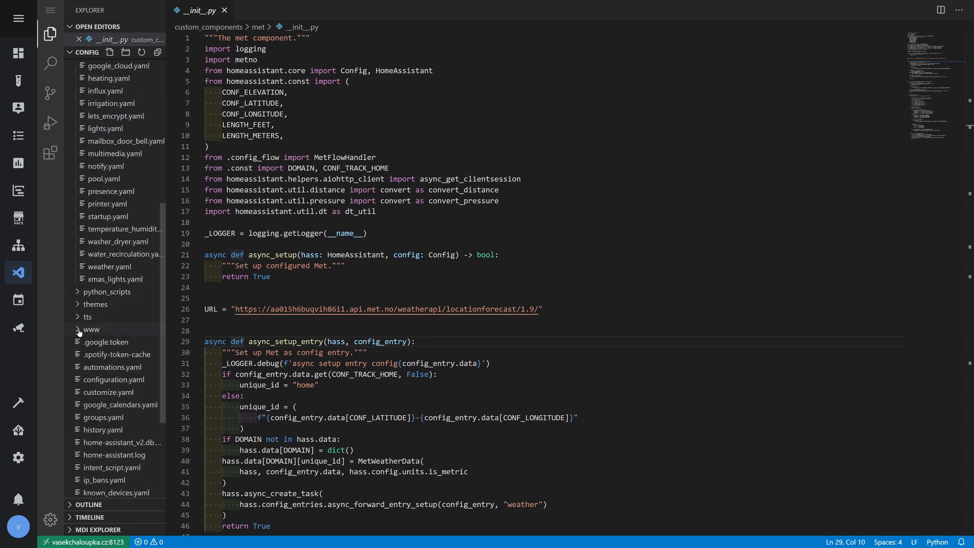
{"action": "left_click", "coordinate": [79, 331]}
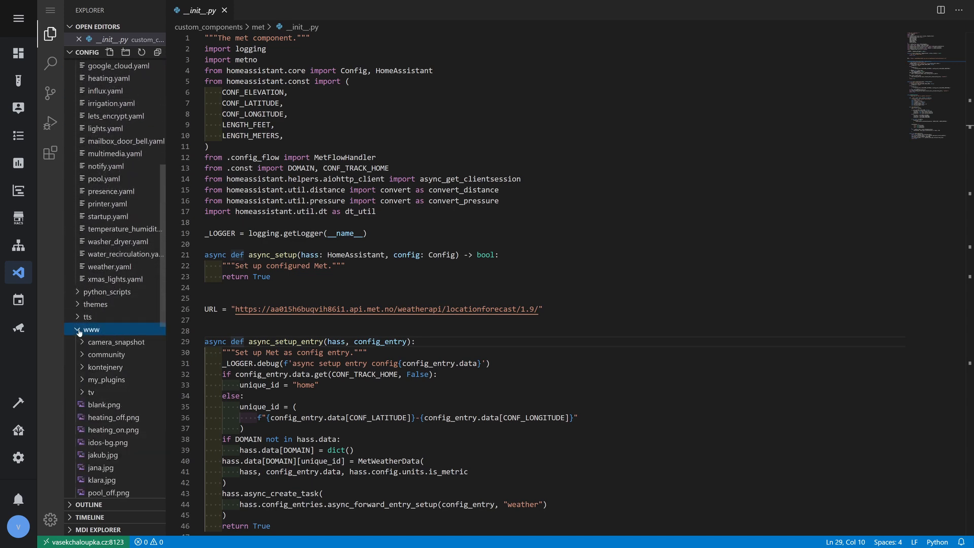
{"action": "left_click", "coordinate": [114, 368]}
{"action": "scroll", "coordinate": [142, 376], "scroll_direction": "down", "scroll_amount": 1}
{"action": "scroll", "coordinate": [142, 376], "scroll_direction": "down", "scroll_amount": 3}
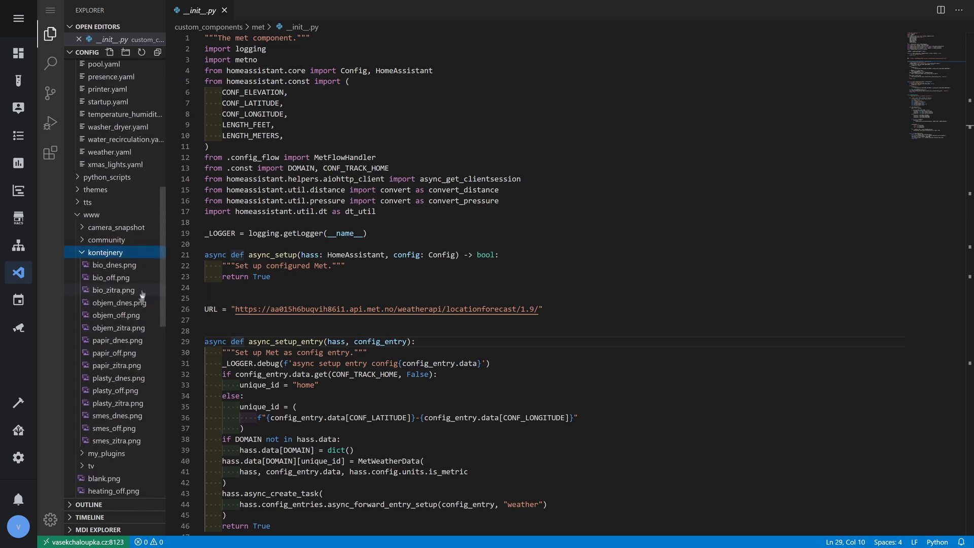
Preview the dnes, off and zitra images of the smes, bio and papir bins in the kontejnery folder
{"action": "left_click", "coordinate": [117, 416]}
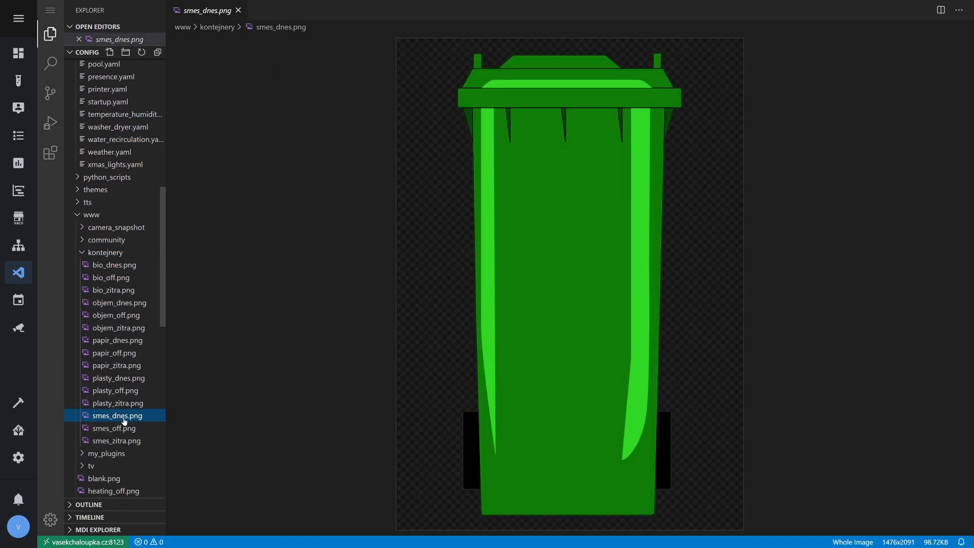
{"action": "left_click", "coordinate": [124, 429]}
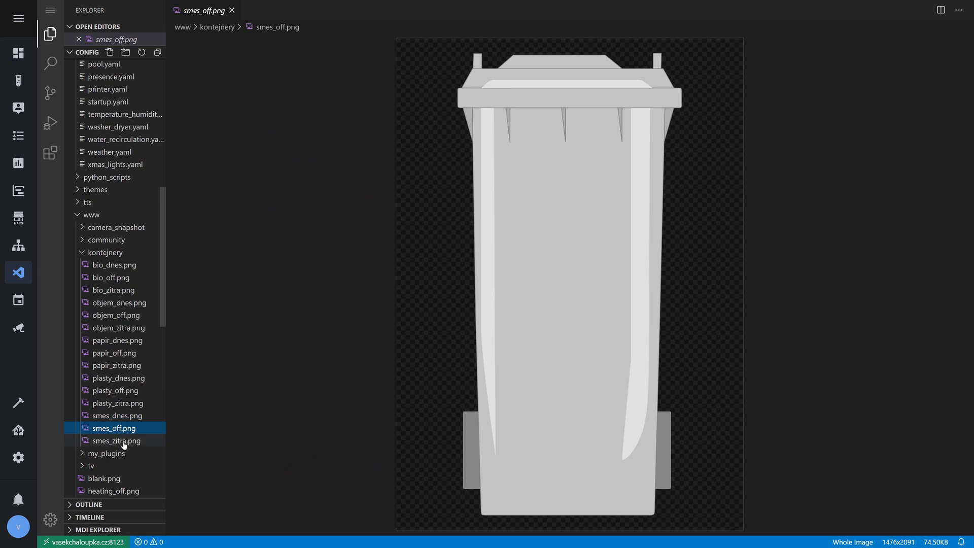
{"action": "left_click", "coordinate": [123, 441]}
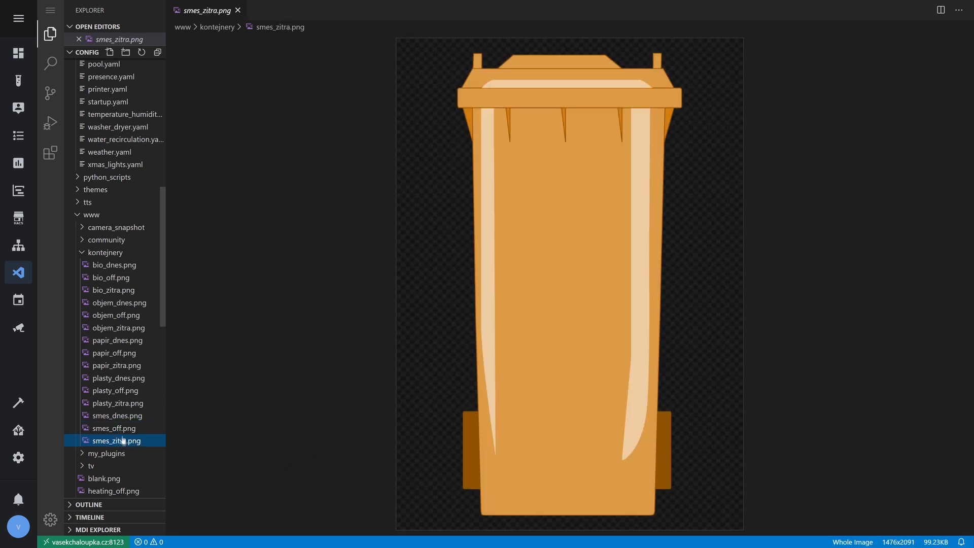
{"action": "left_click", "coordinate": [113, 266]}
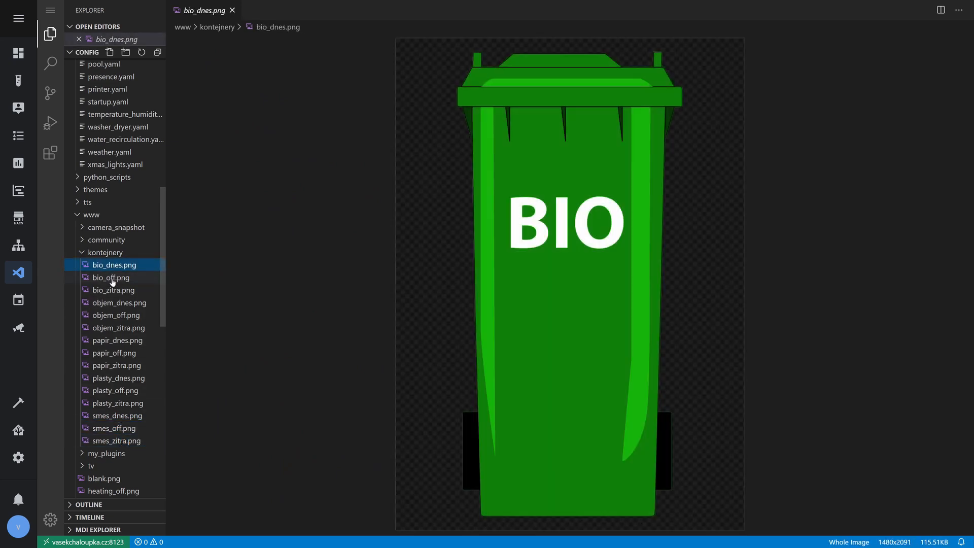
{"action": "left_click", "coordinate": [112, 280]}
{"action": "left_click", "coordinate": [111, 290]}
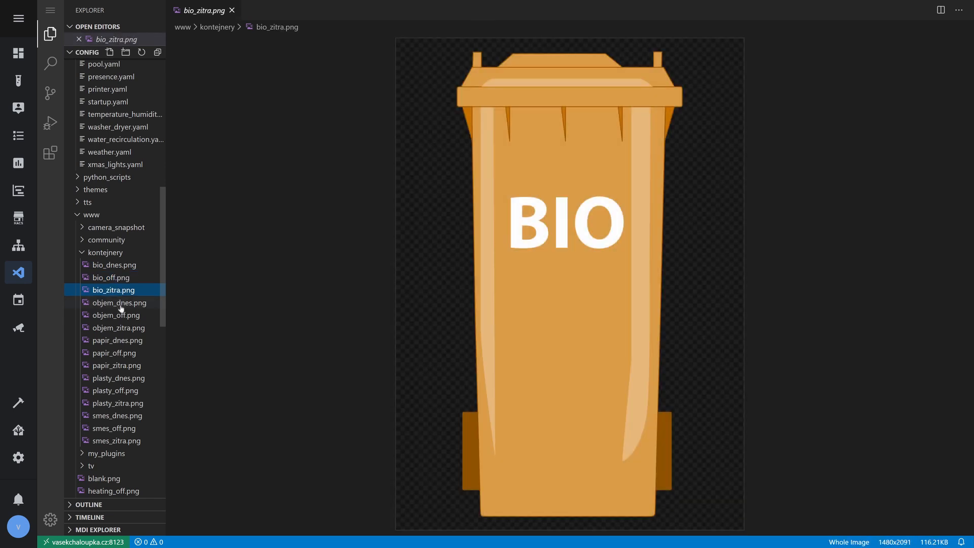
{"action": "left_click", "coordinate": [117, 340]}
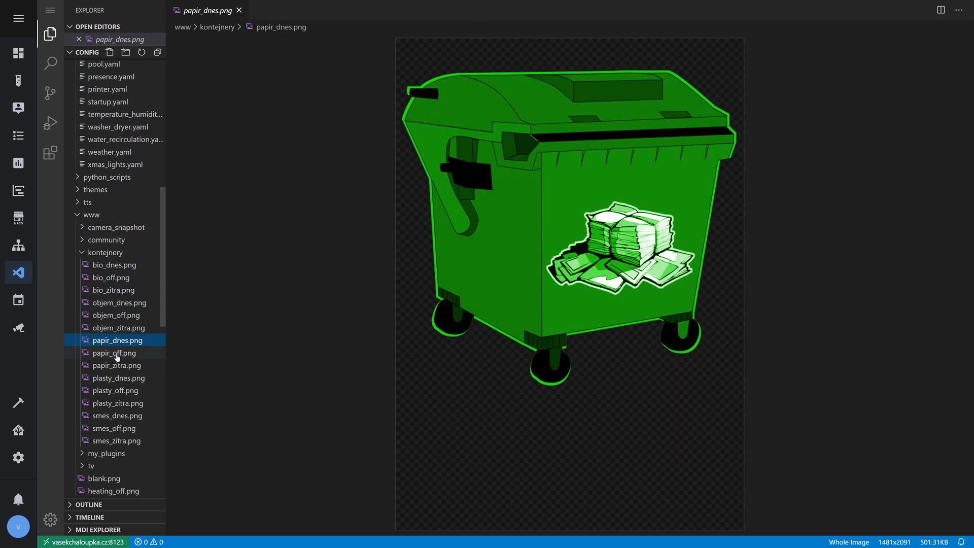
{"action": "left_click", "coordinate": [117, 354]}
{"action": "left_click", "coordinate": [115, 365]}
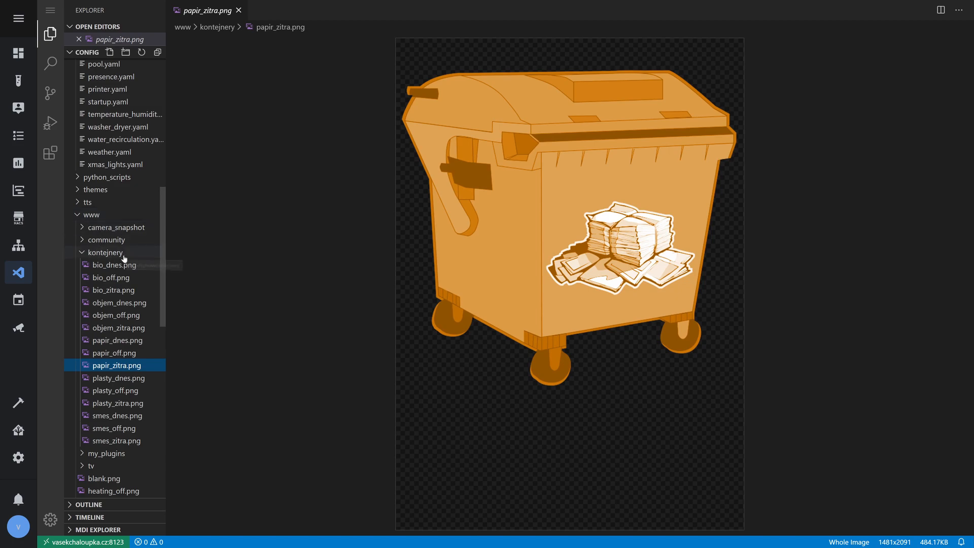
Close the vertical stack configuration unsaved, then search the HACS frontend for "garba" and open the Garbage Collection Card repository
{"action": "left_click", "coordinate": [19, 56]}
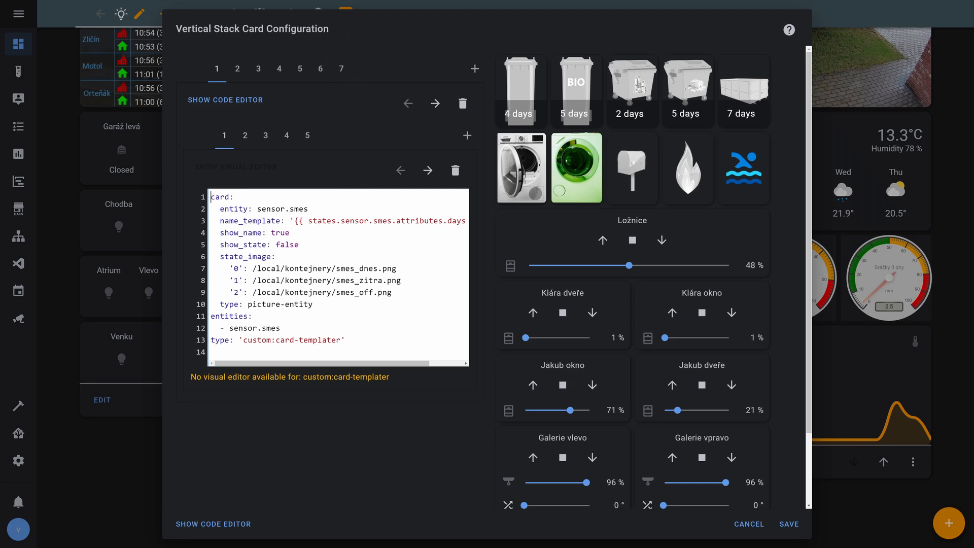
{"action": "left_click", "coordinate": [749, 526]}
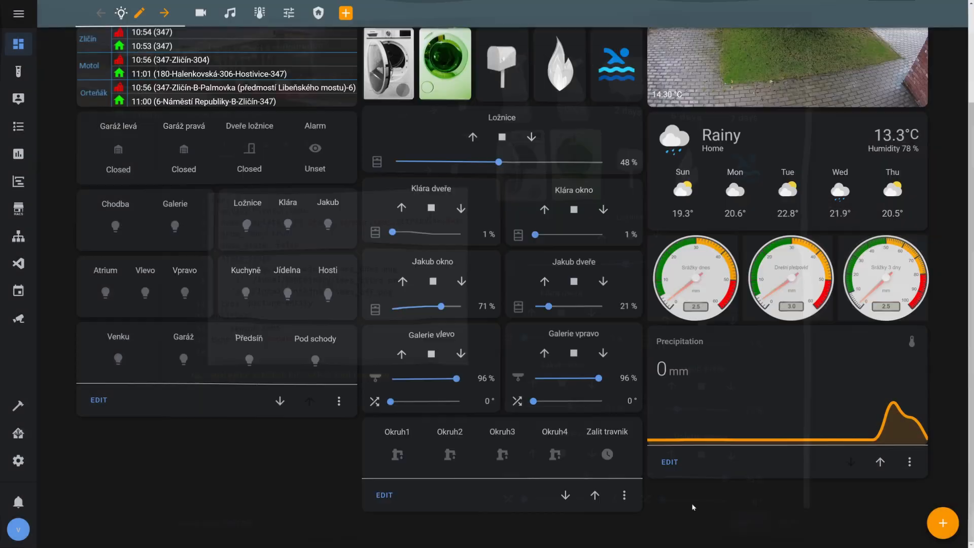
{"action": "left_click", "coordinate": [18, 209]}
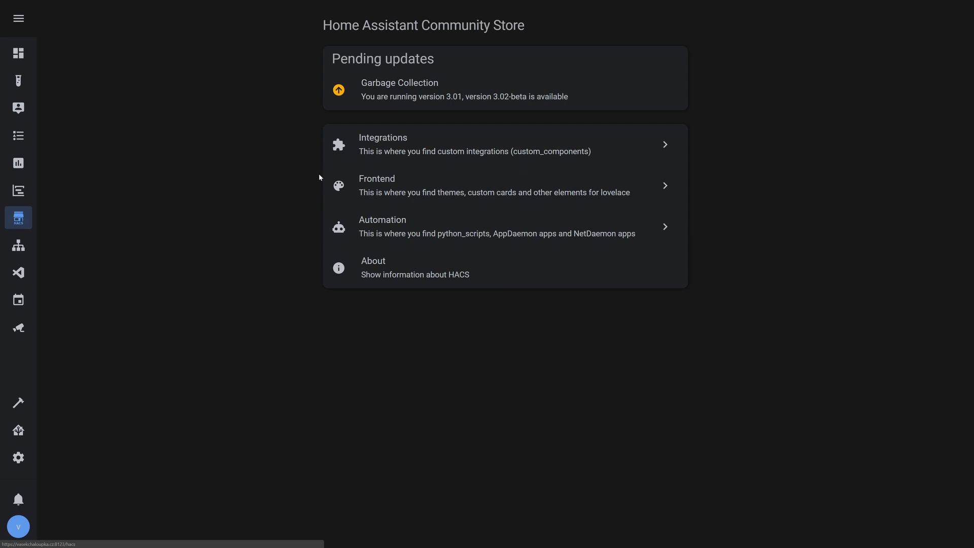
{"action": "left_click", "coordinate": [392, 183]}
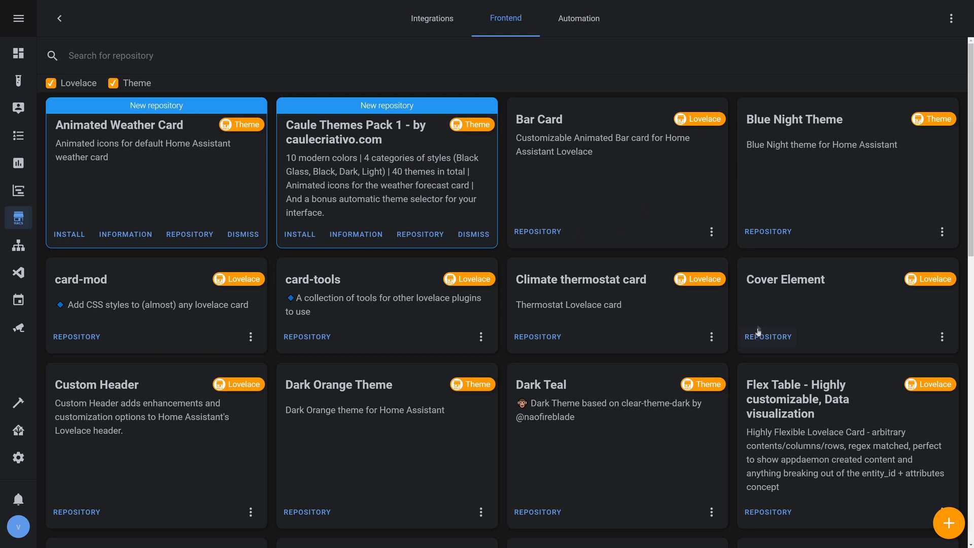
{"action": "left_click", "coordinate": [94, 57]}
{"action": "type", "text": "garba"}
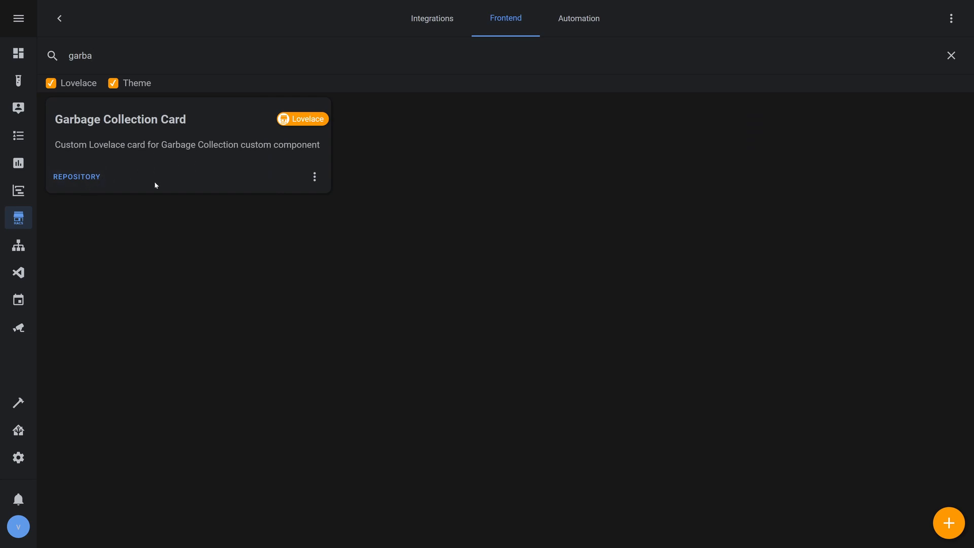
{"action": "left_click", "coordinate": [93, 178]}
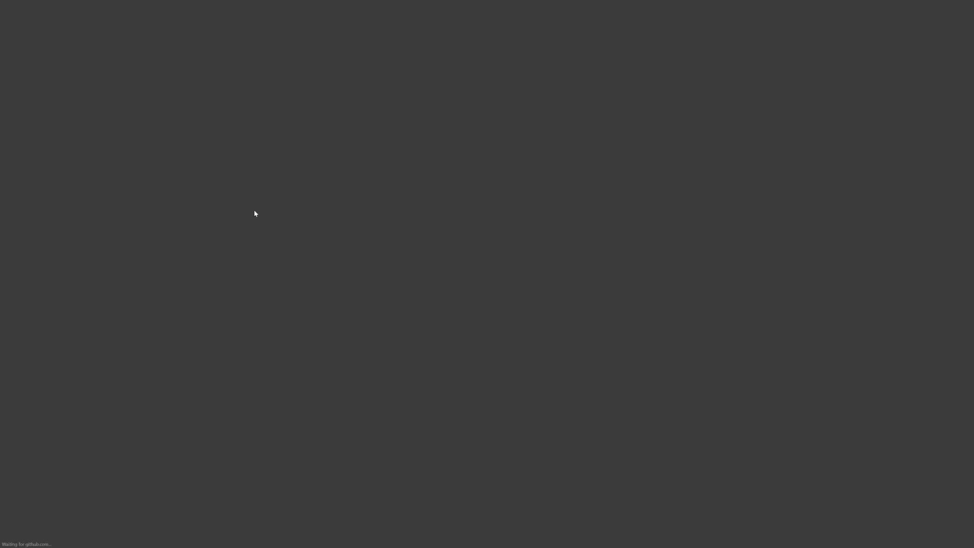
Copy the README's second custom:garbage-collection-card example, the one for sensor.waste, and paste it into the vertical stack's eighth card
{"action": "scroll", "coordinate": [443, 321], "scroll_direction": "down", "scroll_amount": 8}
{"action": "scroll", "coordinate": [443, 321], "scroll_direction": "down", "scroll_amount": 4}
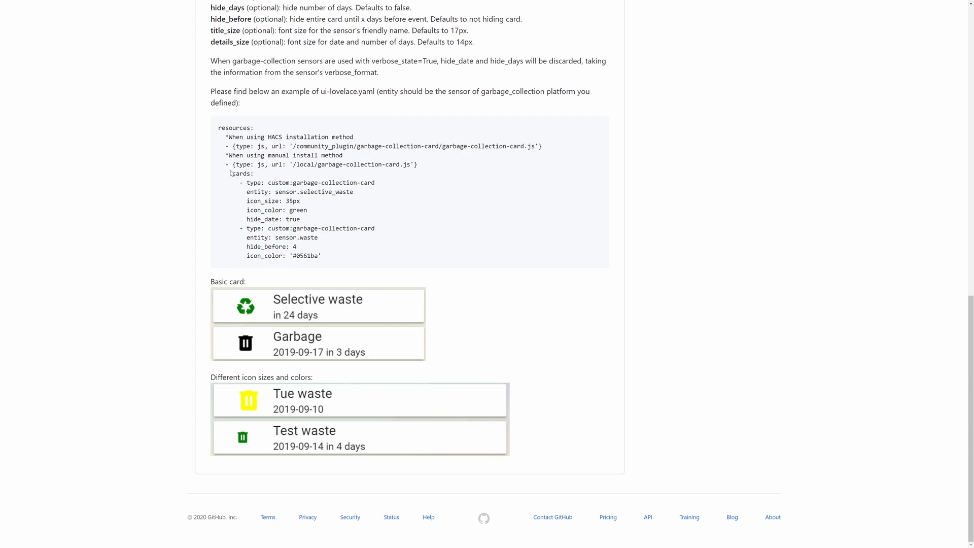
{"action": "left_click_drag", "start_coordinate": [232, 173], "coordinate": [307, 211]}
{"action": "left_click_drag", "start_coordinate": [236, 229], "coordinate": [292, 255]}
{"action": "right_click", "coordinate": [292, 254]}
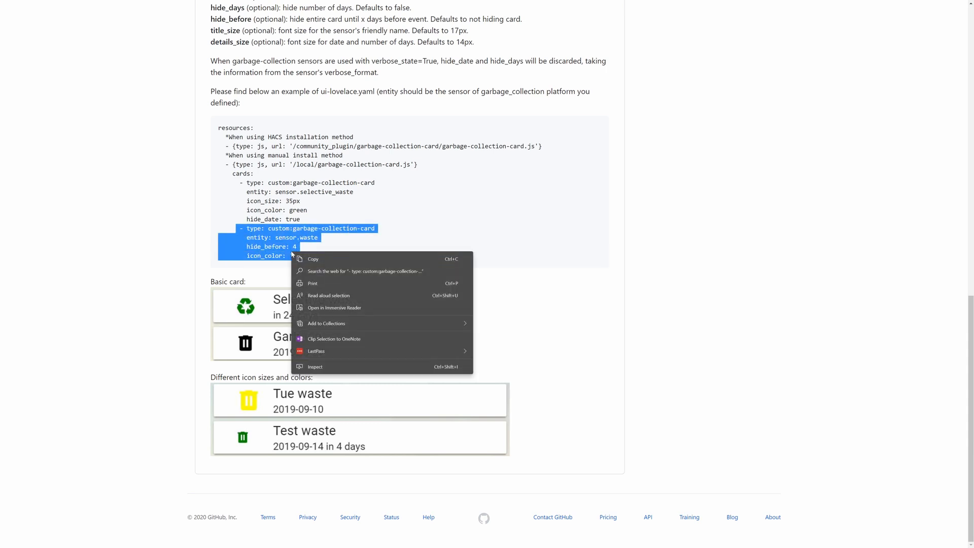
{"action": "left_click", "coordinate": [310, 260]}
{"action": "key", "text": "alt+Tab"}
{"action": "key", "text": "ctrl+v"}
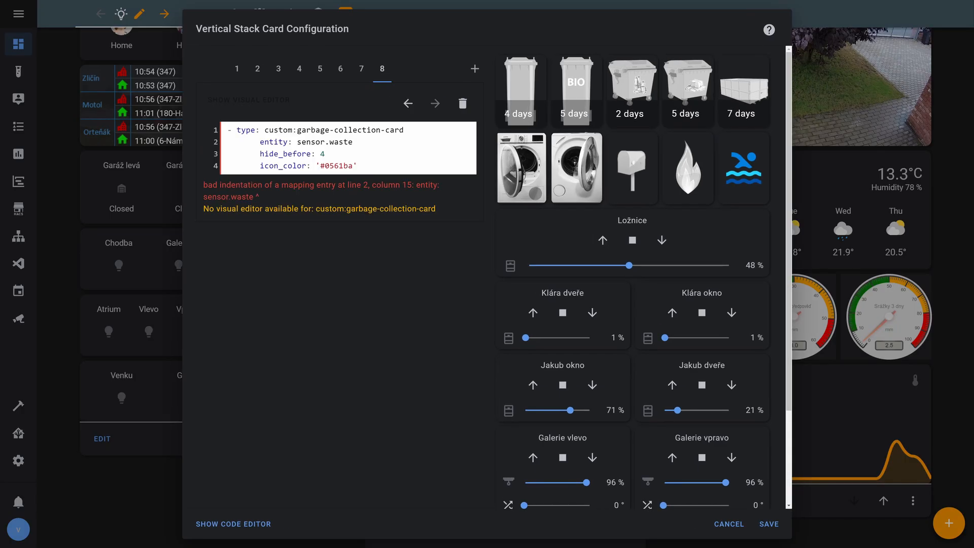
Remove the leading list dash and the extra indentation from the entity, hide_before and icon_color lines of the pasted card
{"action": "key", "text": "Right"}
{"action": "key", "text": "Right"}
{"action": "key", "text": "BackSpace"}
{"action": "key", "text": "BackSpace"}
{"action": "key", "text": "Down"}
{"action": "key", "text": "ctrl+shift+Right"}
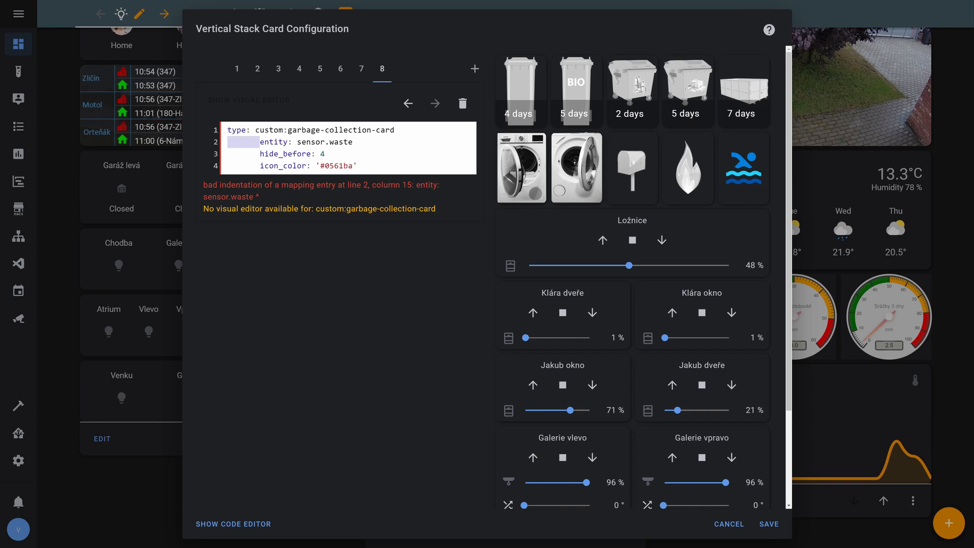
{"action": "key", "text": "BackSpace"}
{"action": "key", "text": "Down"}
{"action": "key", "text": "ctrl+shift+Right"}
{"action": "key", "text": "BackSpace"}
{"action": "key", "text": "Down"}
{"action": "key", "text": "ctrl+shift+Right"}
{"action": "key", "text": "BackSpace"}
Change the garbage collection card's entity to sensor.smes and check the rendered card at the end of the stack preview
{"action": "key", "text": "Up"}
{"action": "key", "text": "Up"}
{"action": "key", "text": "ctrl+shift+Left"}
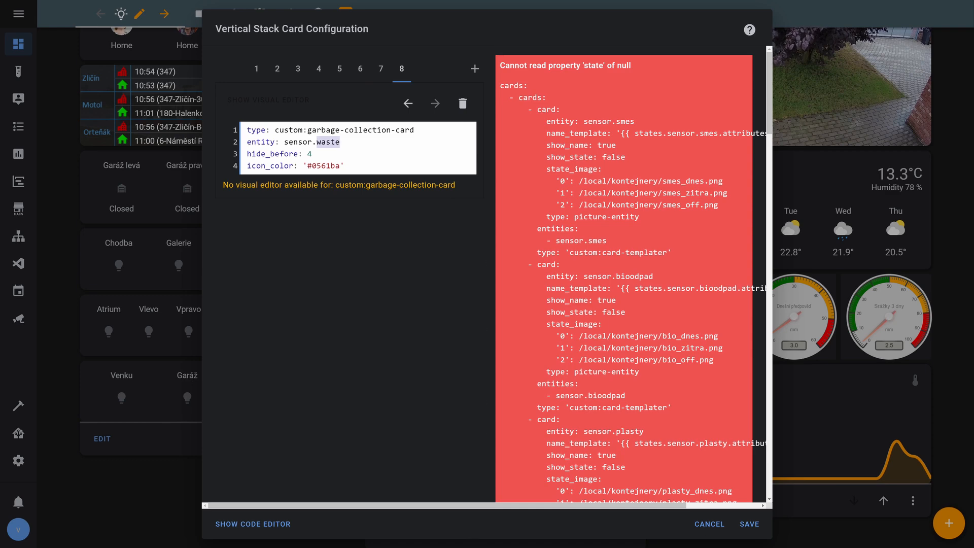
{"action": "type", "text": "smes"}
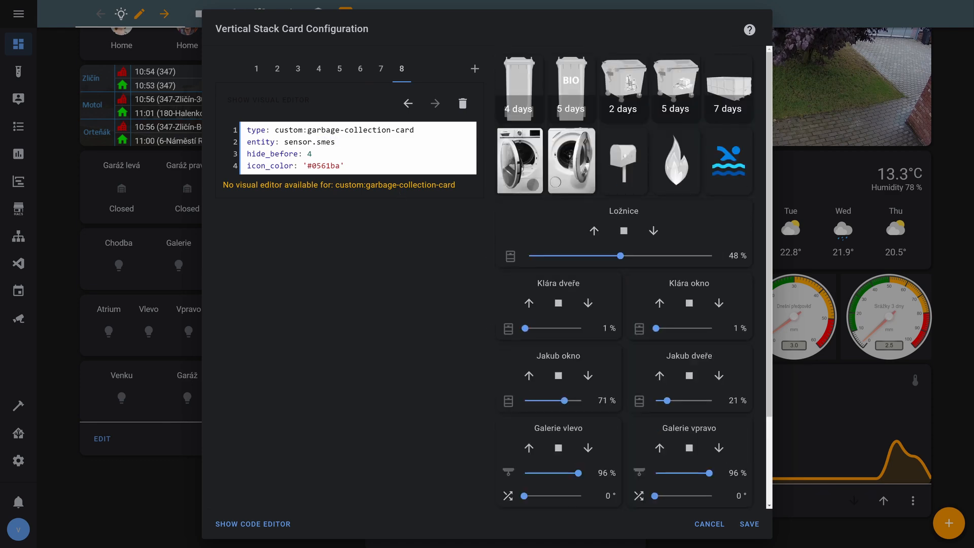
{"action": "scroll", "coordinate": [629, 330], "scroll_direction": "down", "scroll_amount": 2}
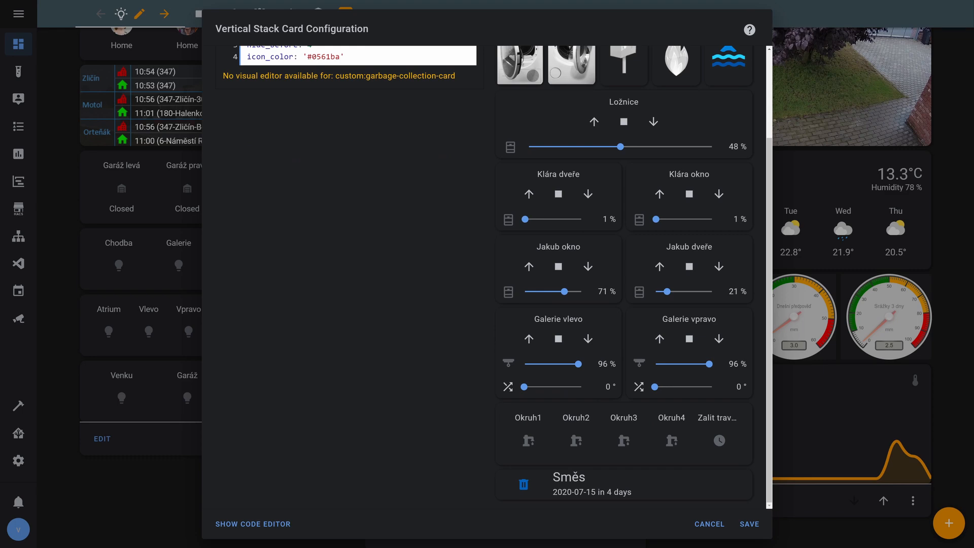
{"action": "scroll", "coordinate": [356, 182], "scroll_direction": "up", "scroll_amount": 2}
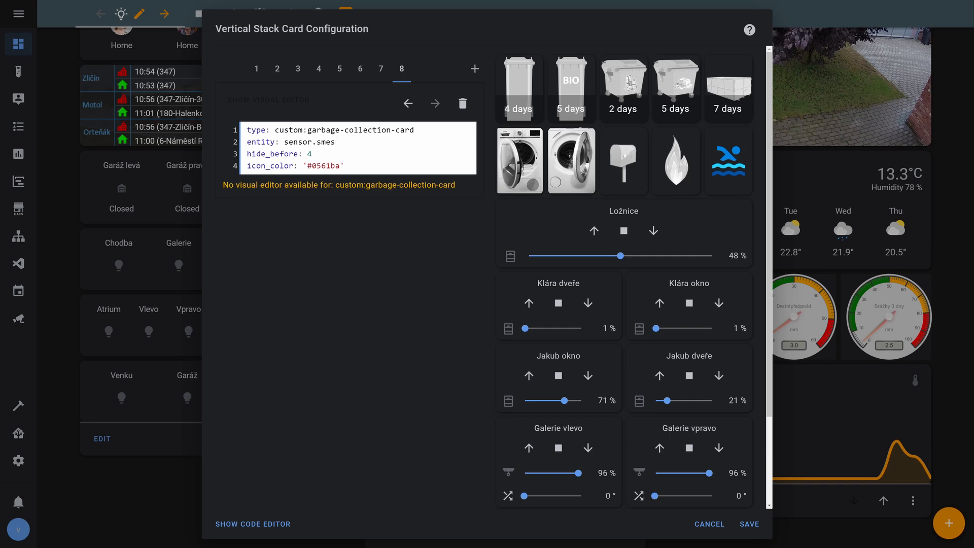
{"action": "scroll", "coordinate": [605, 478], "scroll_direction": "down", "scroll_amount": 2}
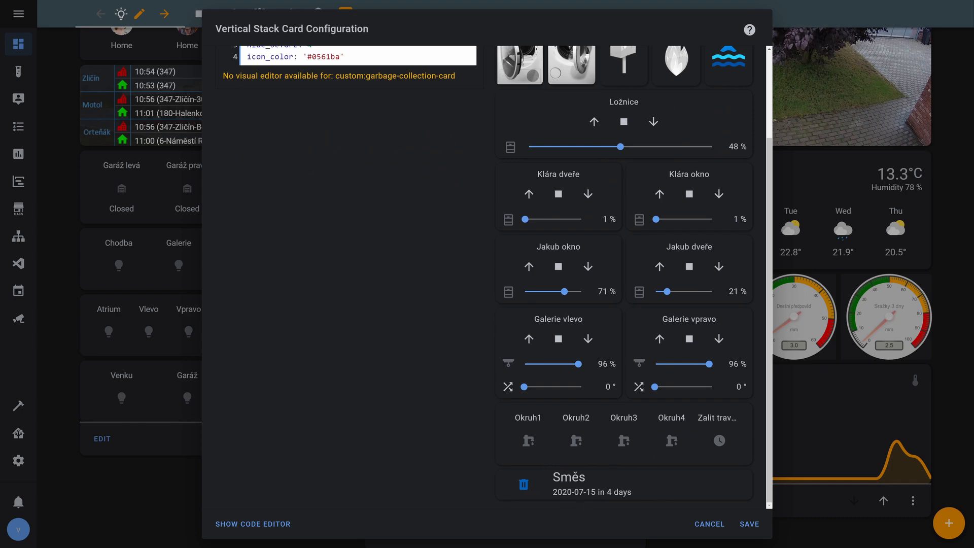
{"action": "scroll", "coordinate": [449, 285], "scroll_direction": "up", "scroll_amount": 2}
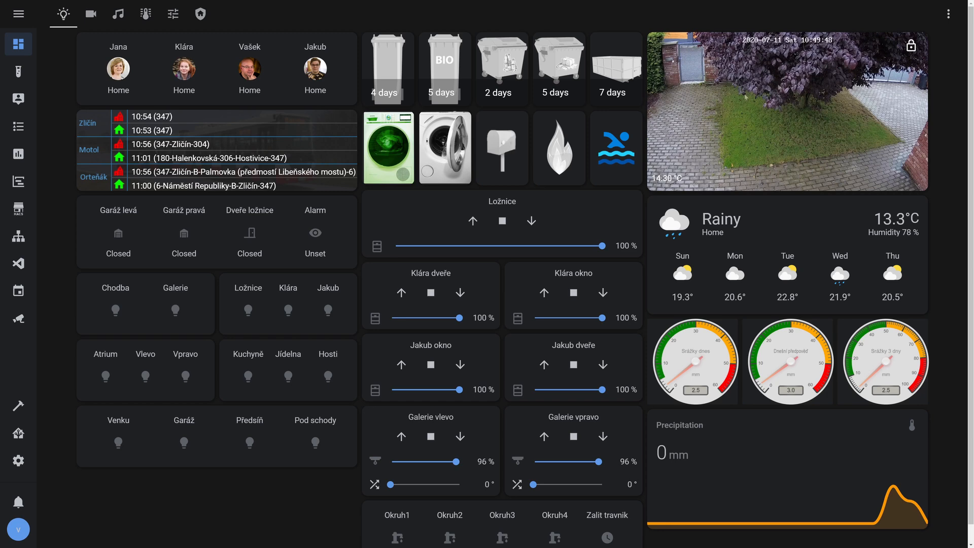
Open the integrations configuration, search the new integrations for "gar" and start setting up Garbage Collection
{"action": "left_click", "coordinate": [18, 460]}
{"action": "left_click", "coordinate": [544, 121]}
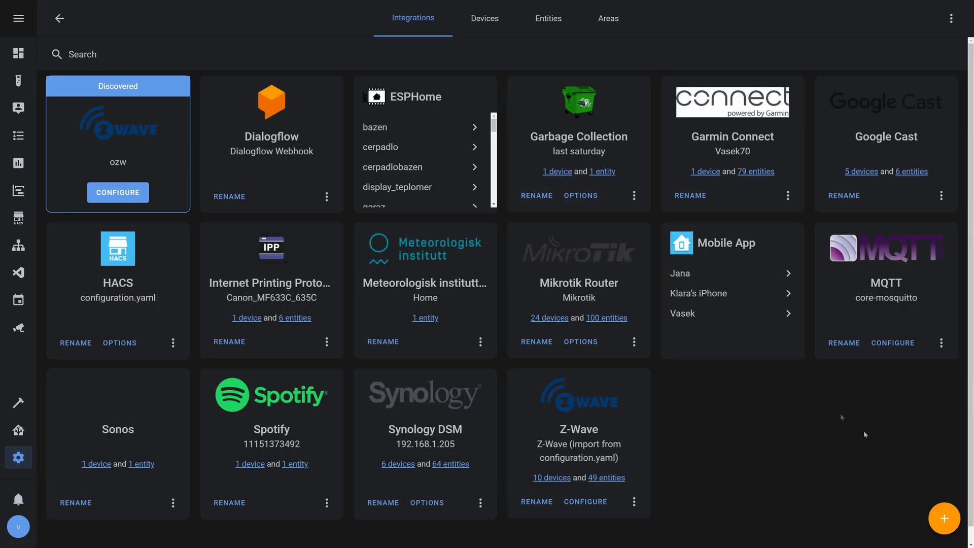
{"action": "left_click", "coordinate": [944, 518]}
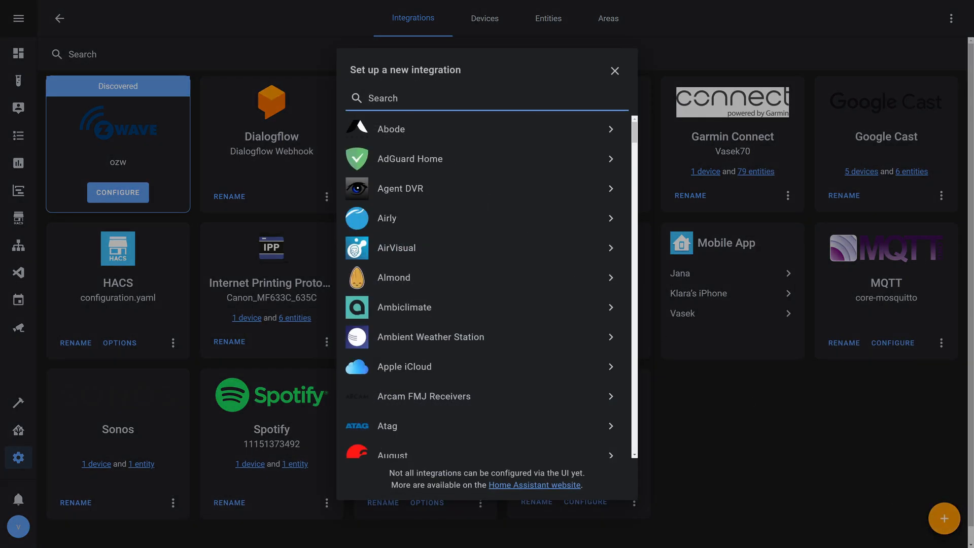
{"action": "type", "text": "gar"}
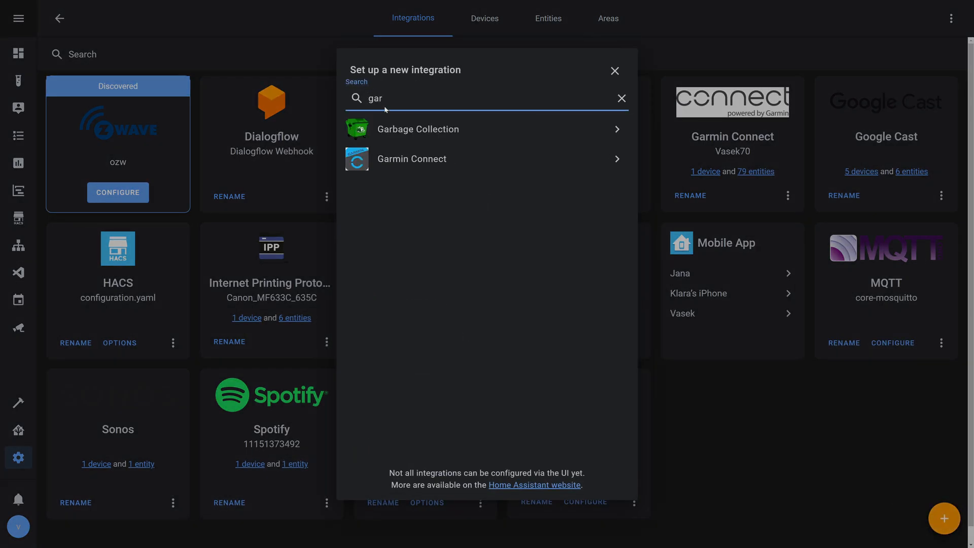
{"action": "left_click", "coordinate": [398, 130]}
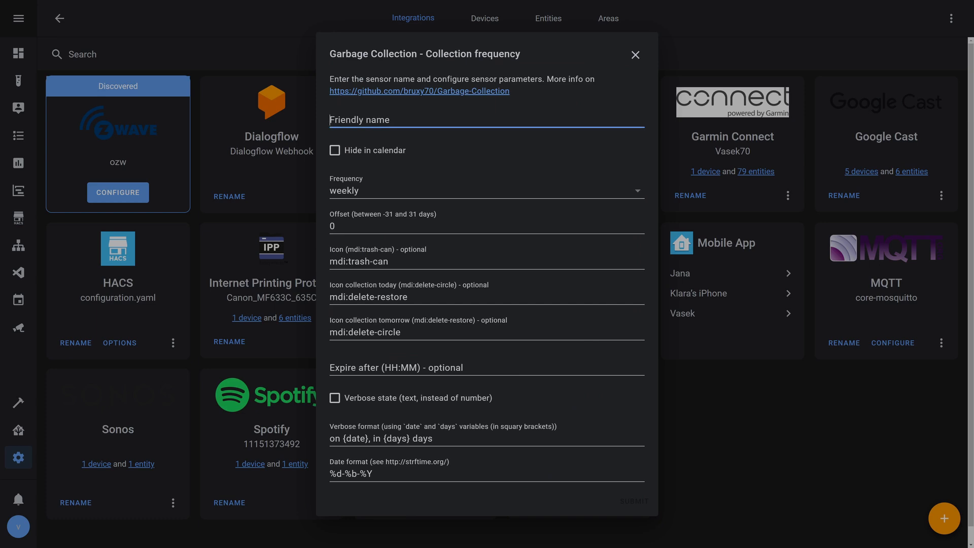
Name the garbage collection sensor "test", keep its frequency weekly and submit the collection frequency settings
{"action": "type", "text": "test"}
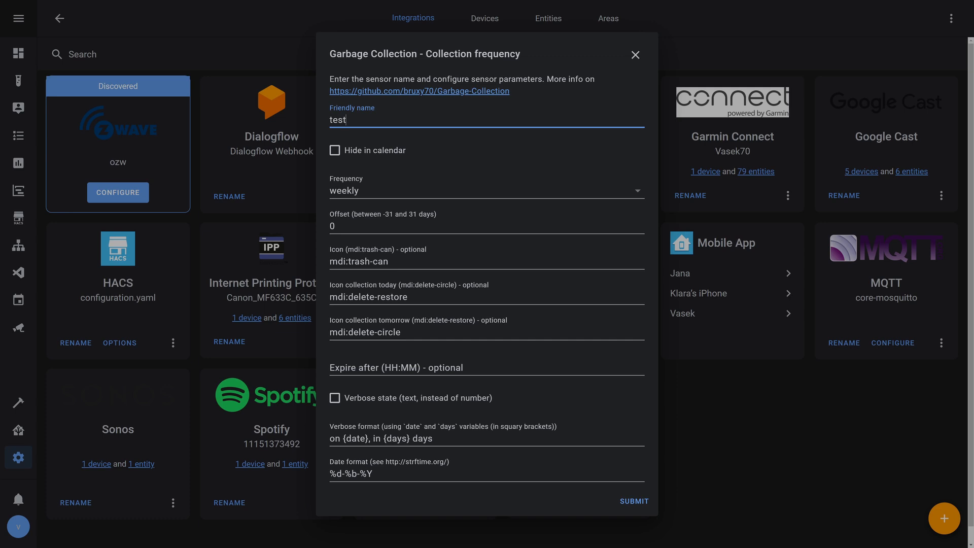
{"action": "key", "text": "Tab"}
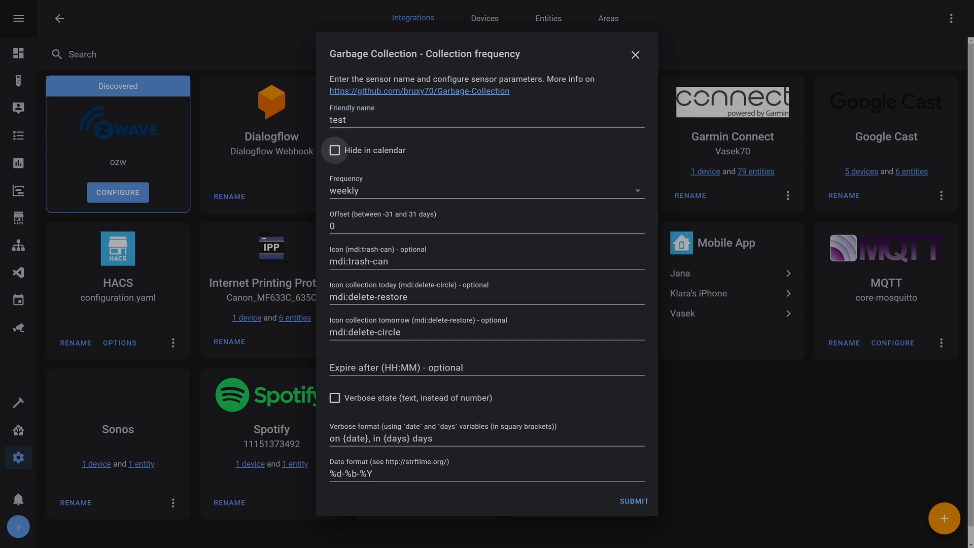
{"action": "left_click", "coordinate": [359, 196]}
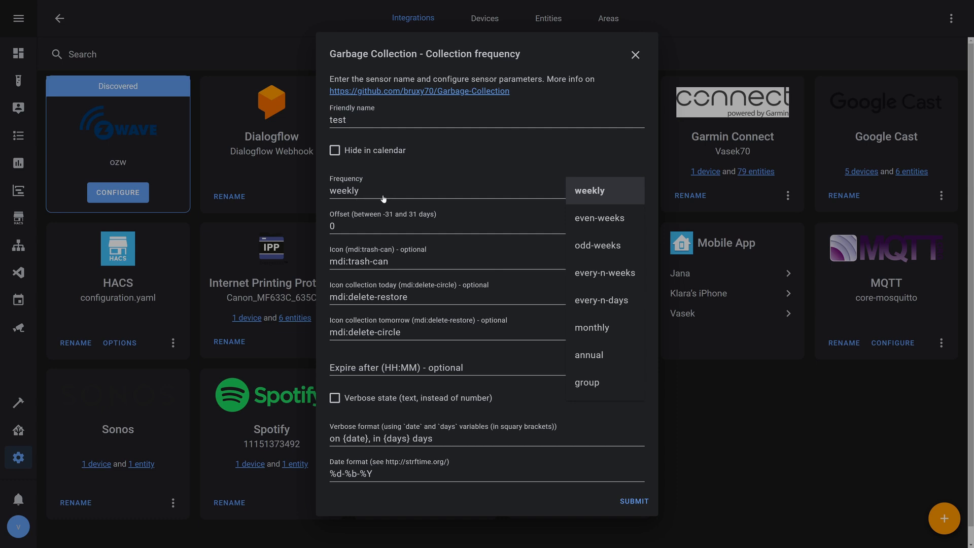
{"action": "left_click", "coordinate": [384, 197]}
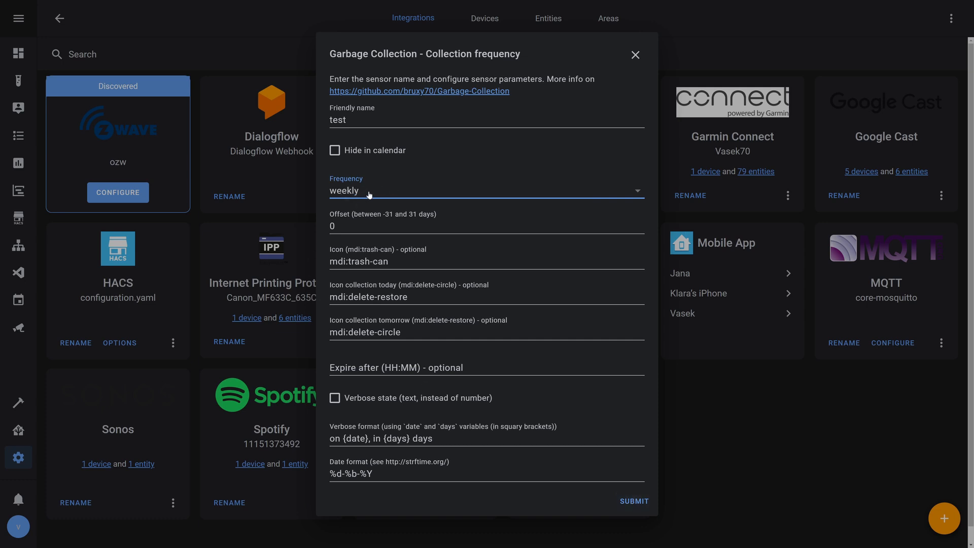
{"action": "left_click", "coordinate": [638, 501]}
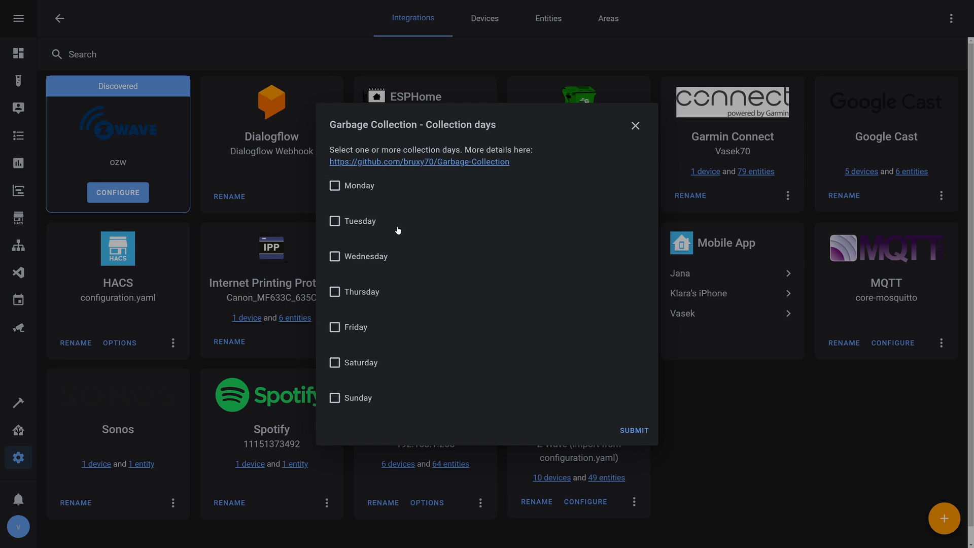
Select Monday and Wednesday as the sensor's collection days and submit them
{"action": "left_click", "coordinate": [336, 188]}
{"action": "left_click", "coordinate": [335, 258]}
{"action": "left_click", "coordinate": [631, 430]}
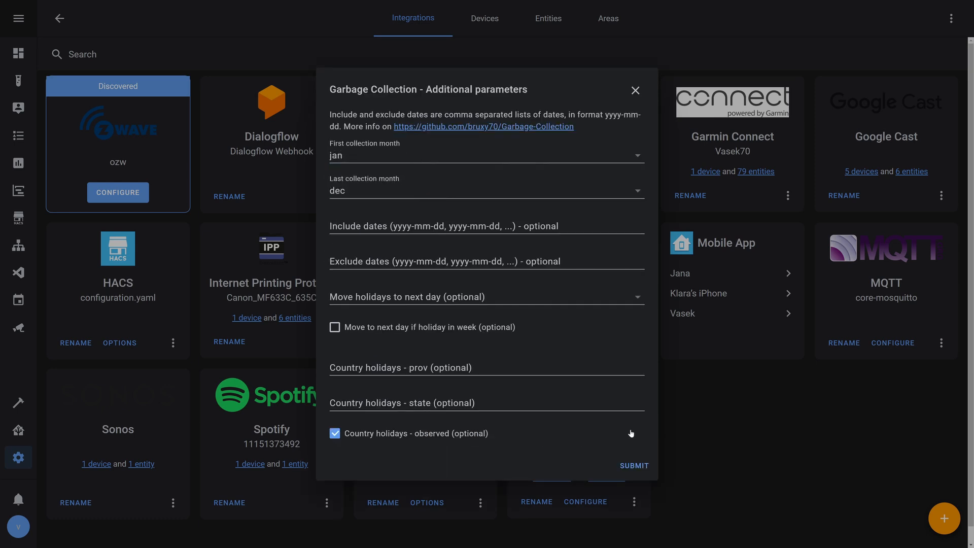
Keep collection months jan to dec, leave the include dates, exclude dates and holiday options blank, and finish creating the sensor
{"action": "left_click", "coordinate": [369, 157]}
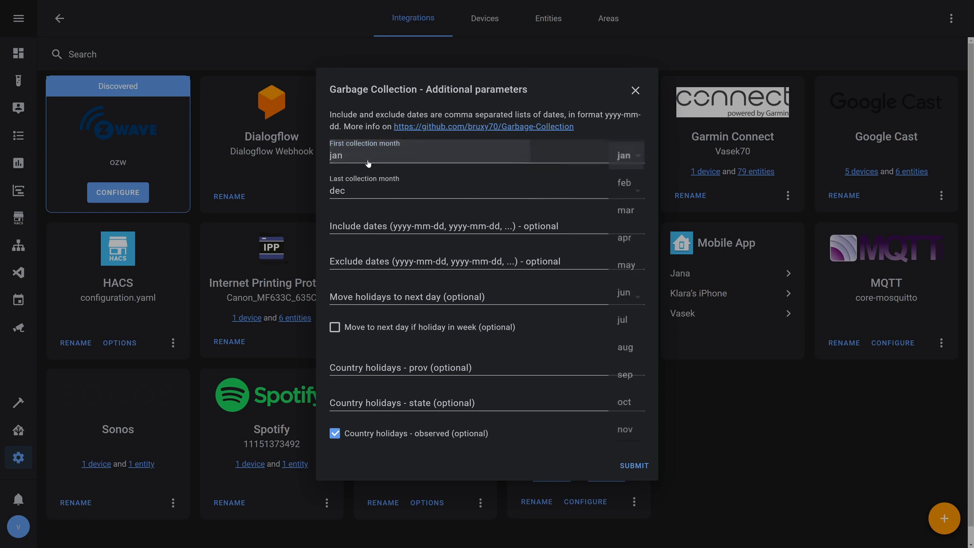
{"action": "left_click", "coordinate": [369, 163]}
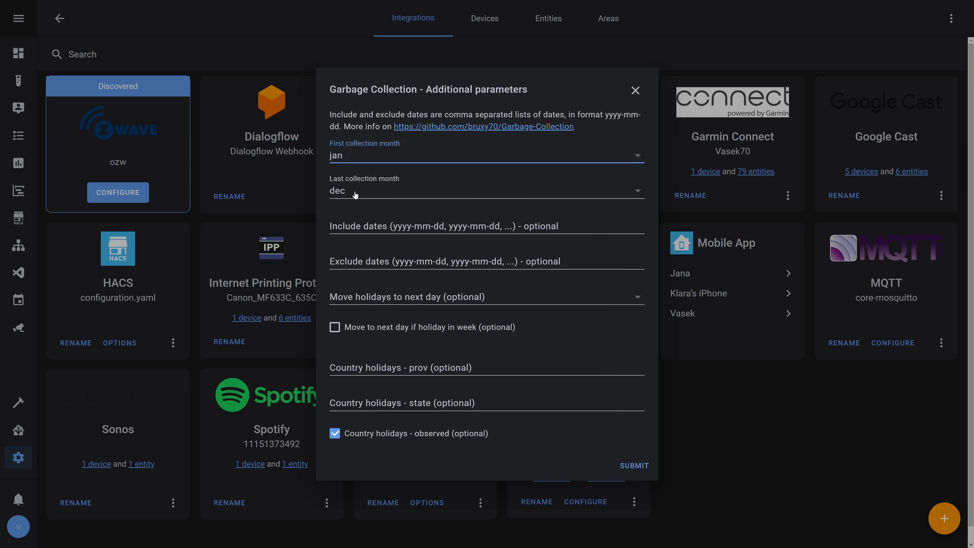
{"action": "left_click", "coordinate": [376, 226]}
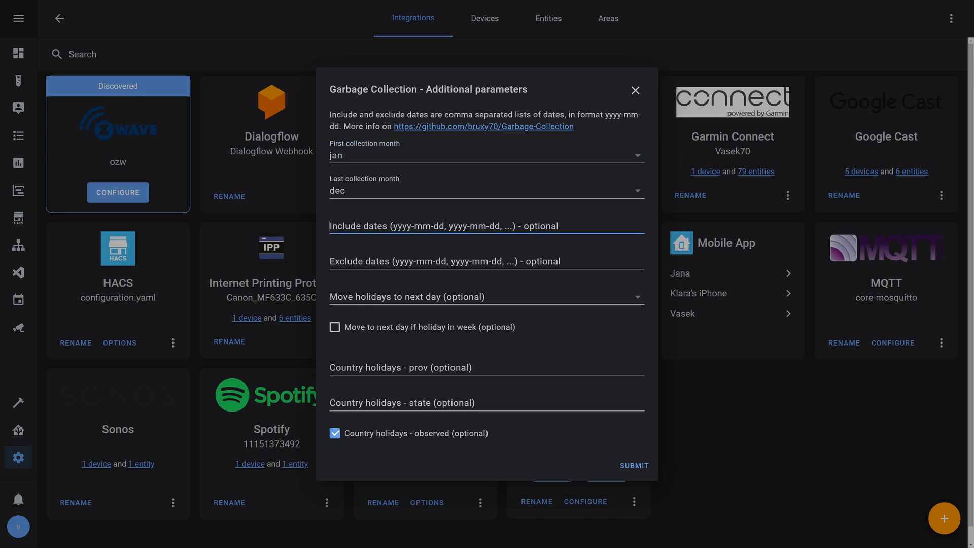
{"action": "left_click", "coordinate": [376, 262]}
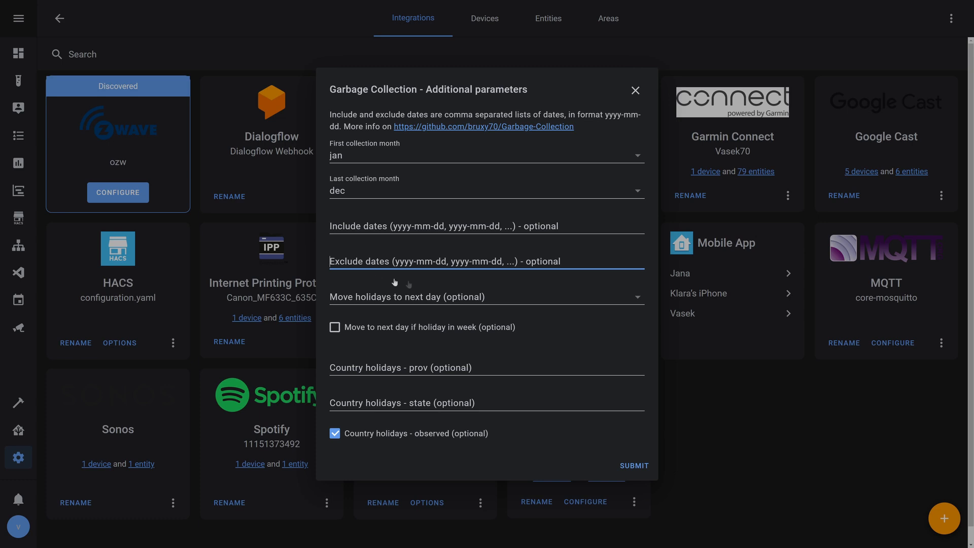
{"action": "left_click", "coordinate": [638, 298]}
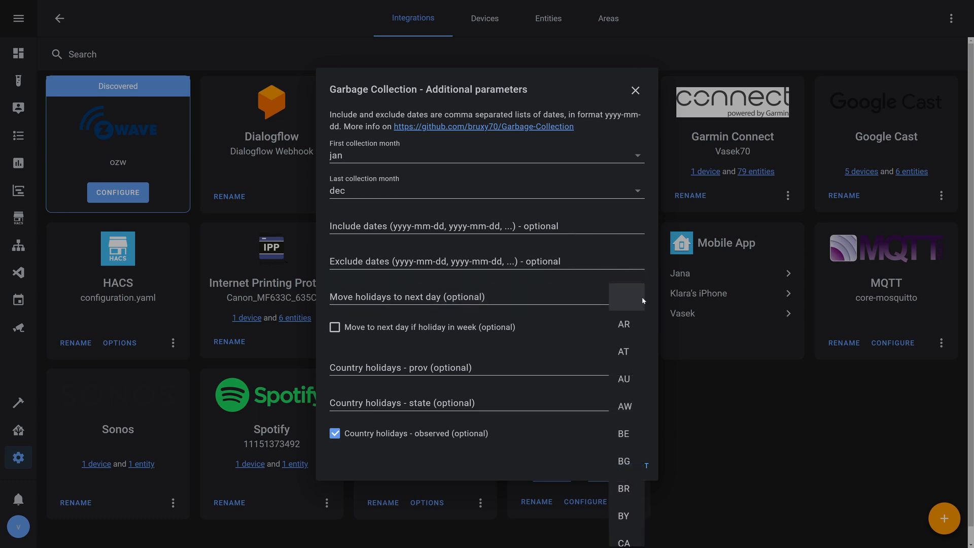
{"action": "left_click", "coordinate": [584, 298]}
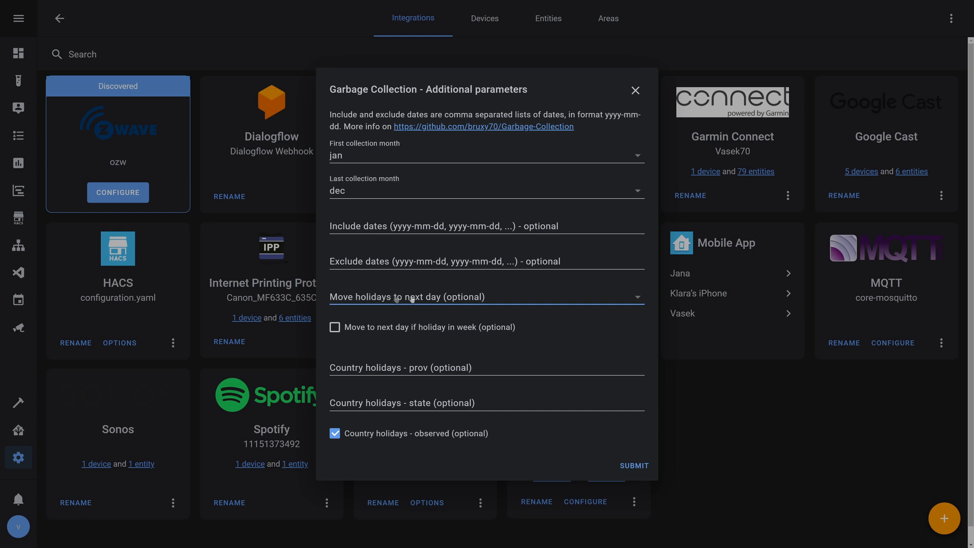
{"action": "left_click", "coordinate": [634, 466]}
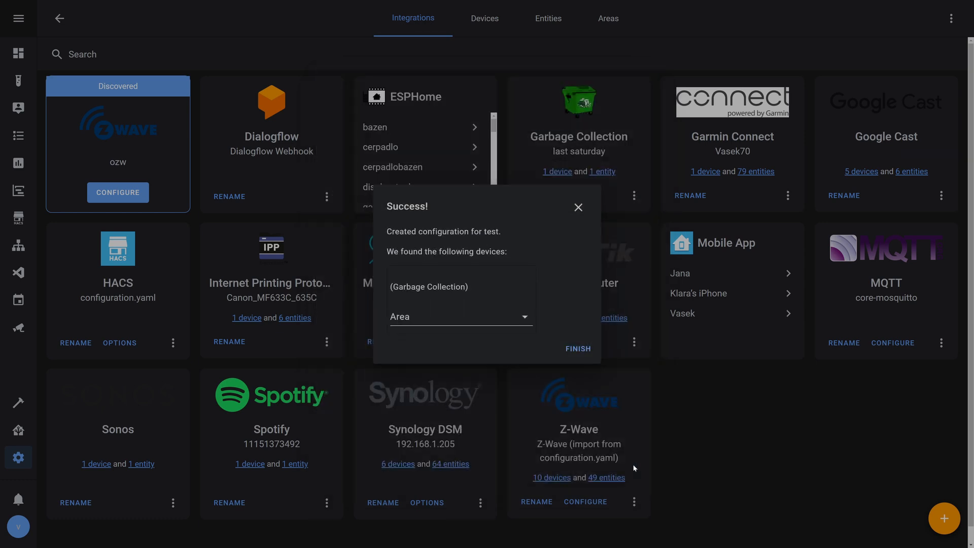
{"action": "left_click", "coordinate": [580, 349]}
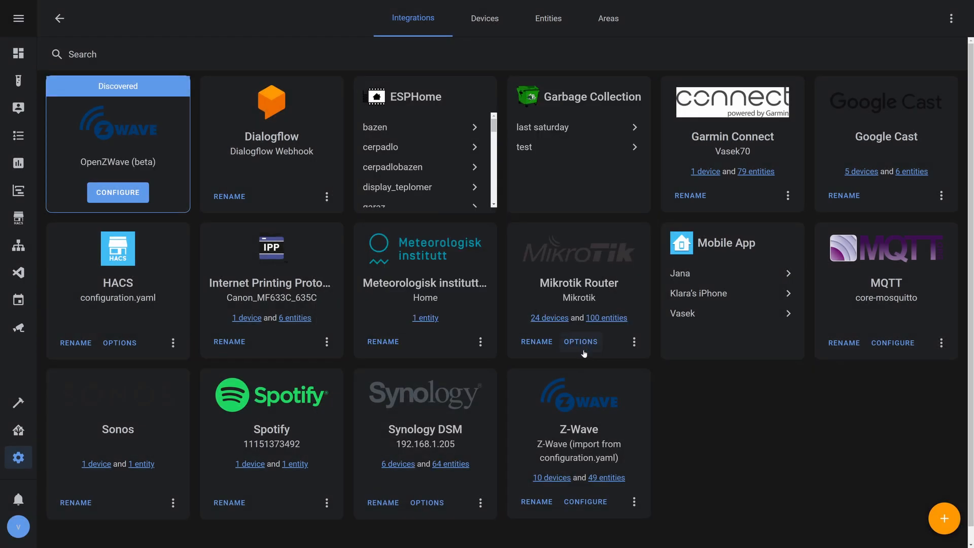
Filter the current entities in Developer Tools by "test", inspect the details of sensor.test and close them
{"action": "left_click", "coordinate": [18, 402]}
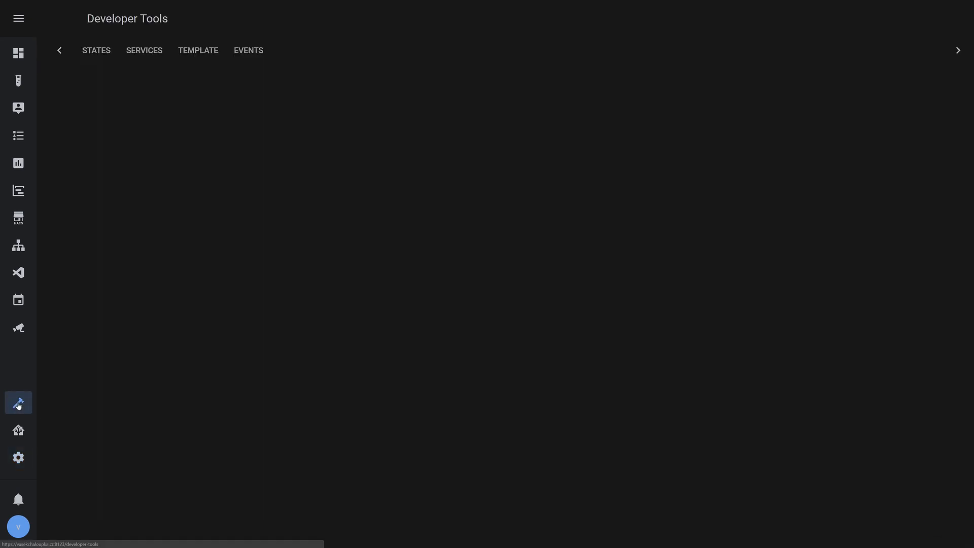
{"action": "left_click", "coordinate": [123, 320]}
{"action": "type", "text": "test"}
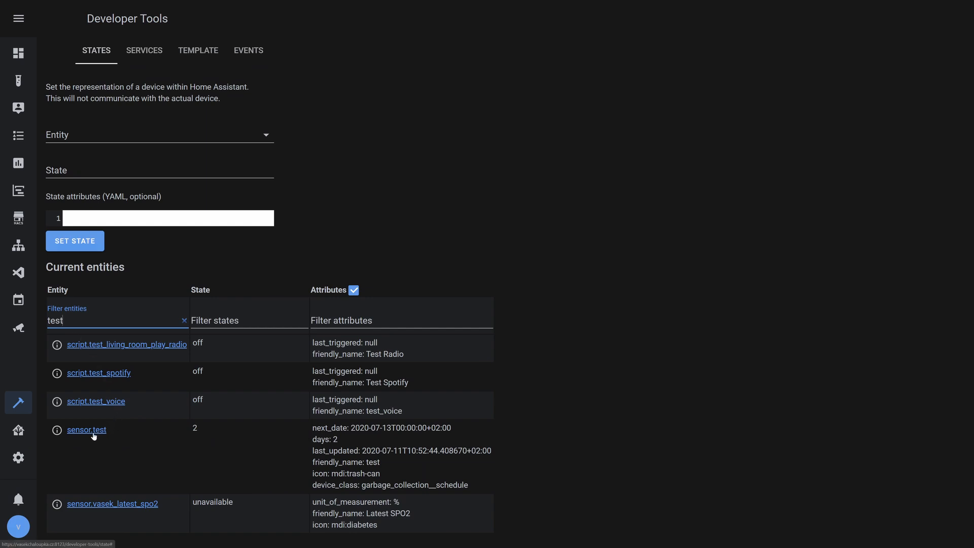
{"action": "left_click", "coordinate": [57, 430]}
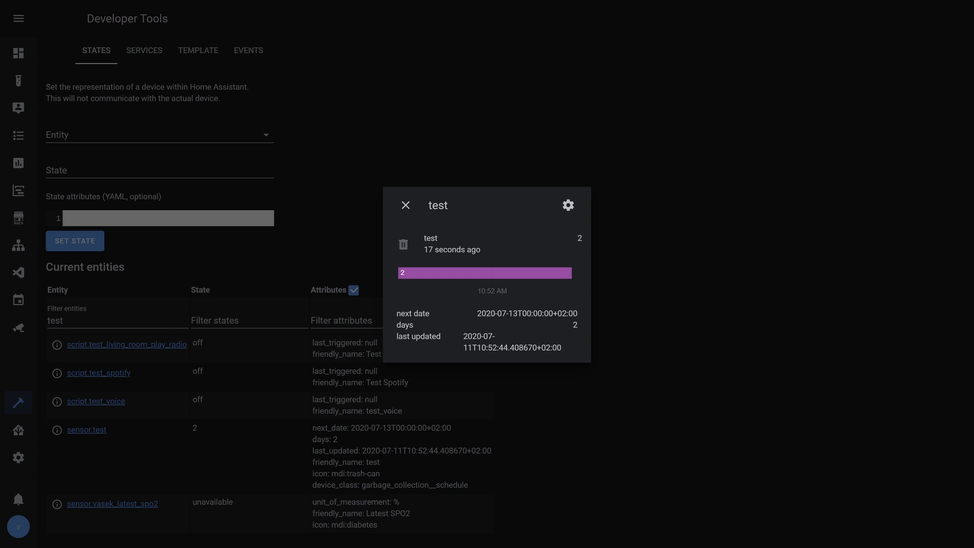
{"action": "left_click", "coordinate": [405, 206]}
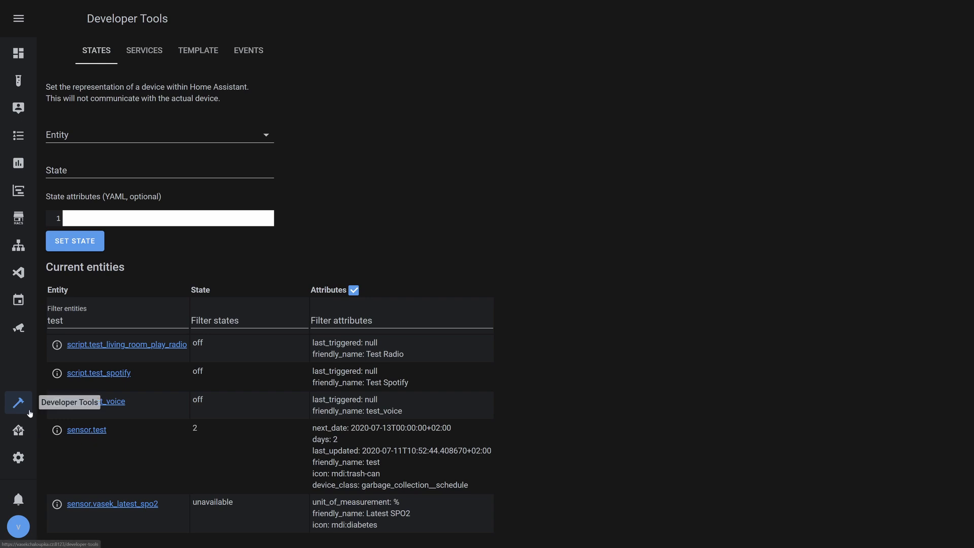
Return to the integrations, view the options of the test Garbage Collection entry and close them without changes
{"action": "left_click", "coordinate": [18, 457]}
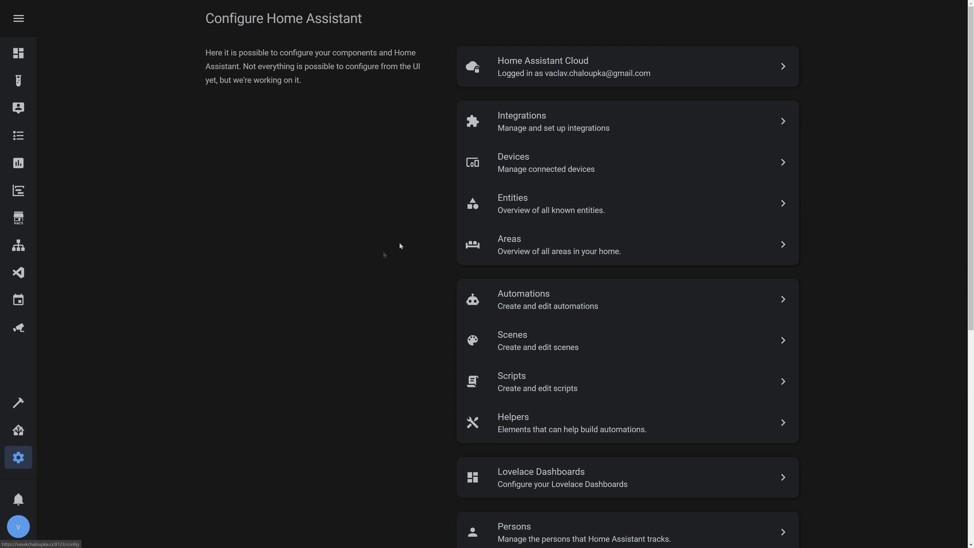
{"action": "left_click", "coordinate": [520, 123]}
{"action": "left_click", "coordinate": [526, 148]}
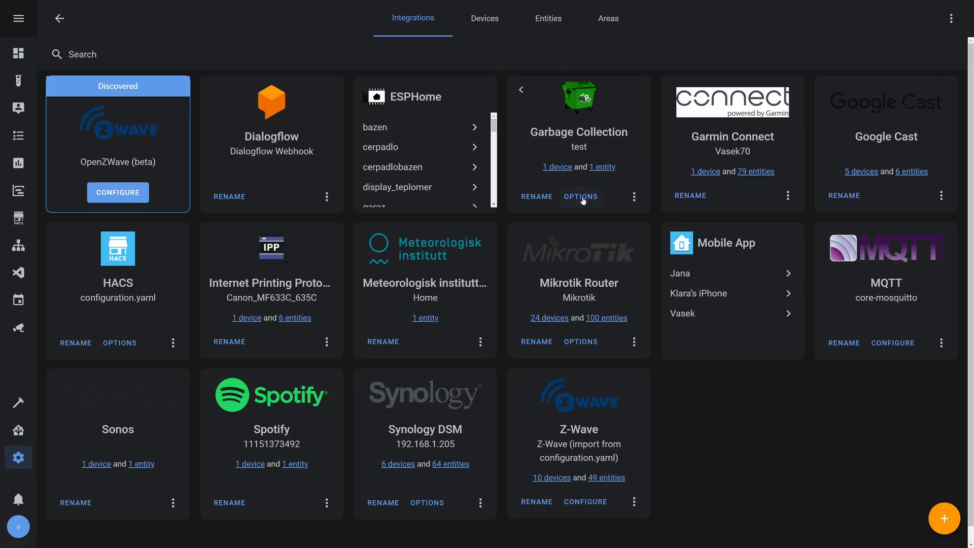
{"action": "left_click", "coordinate": [581, 196]}
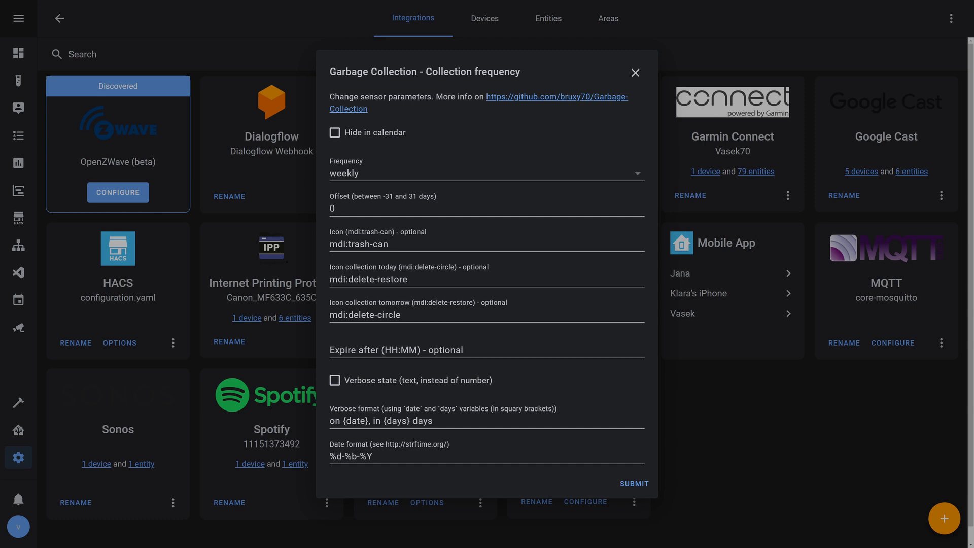
{"action": "left_click", "coordinate": [636, 73]}
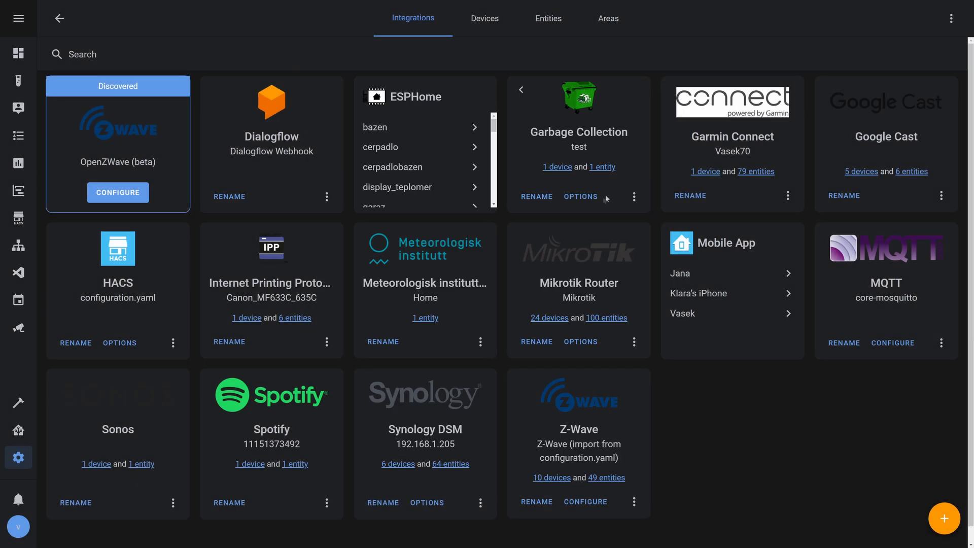
Delete the test Garbage Collection integration entry, confirm the deletion and dismiss the restart notice
{"action": "left_click", "coordinate": [635, 199]}
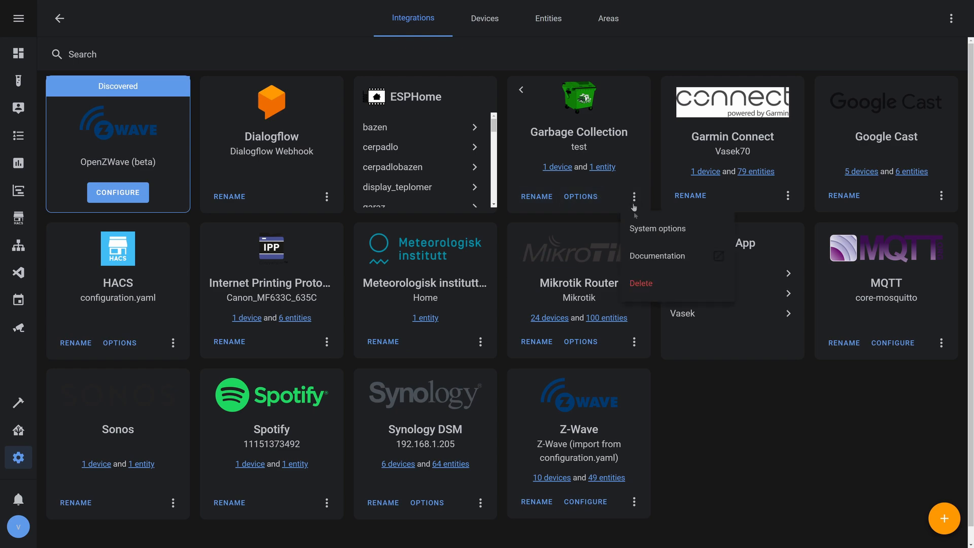
{"action": "left_click", "coordinate": [641, 282]}
{"action": "left_click", "coordinate": [574, 307]}
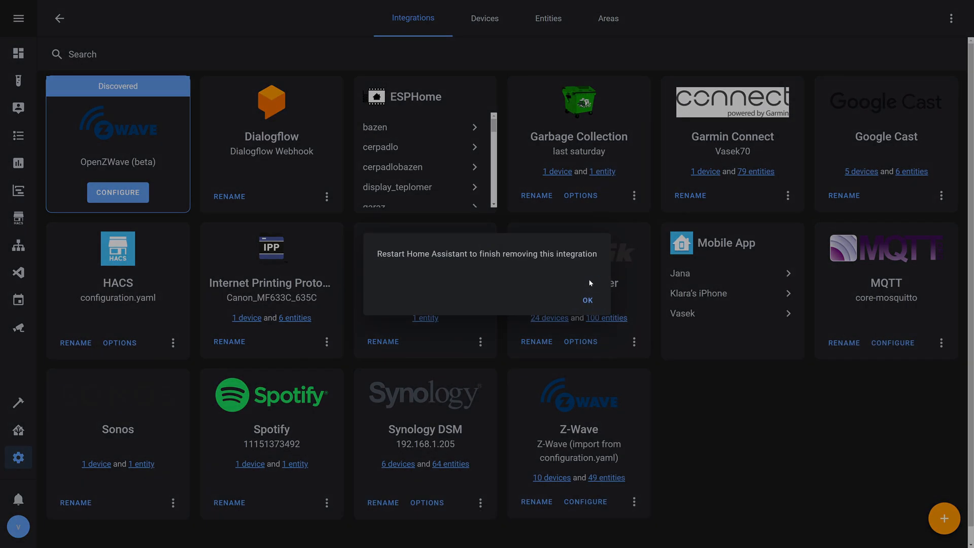
{"action": "left_click", "coordinate": [587, 300]}
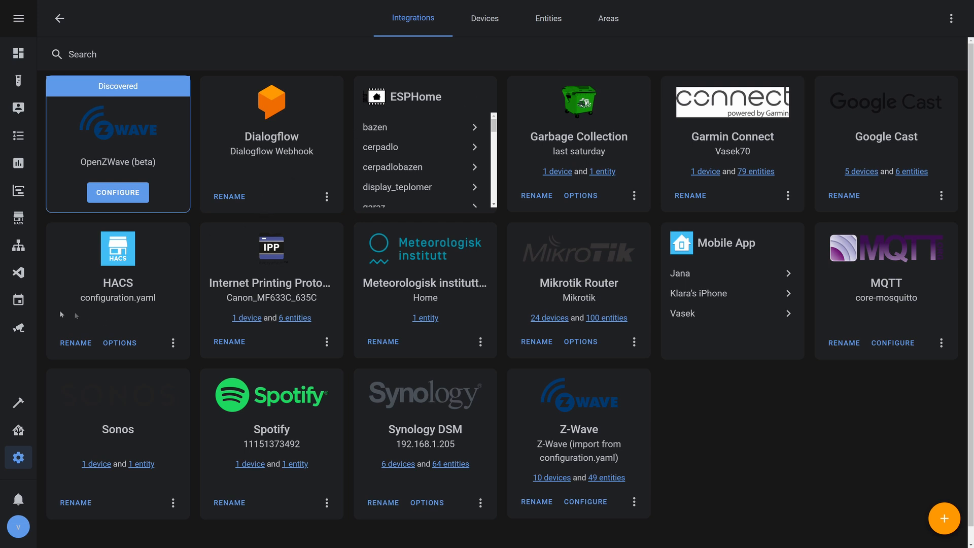
Review the sensors in garbage.yaml in the code editor and set the volume_all_year sensor's expire_after to "11:00"
{"action": "left_click", "coordinate": [24, 274]}
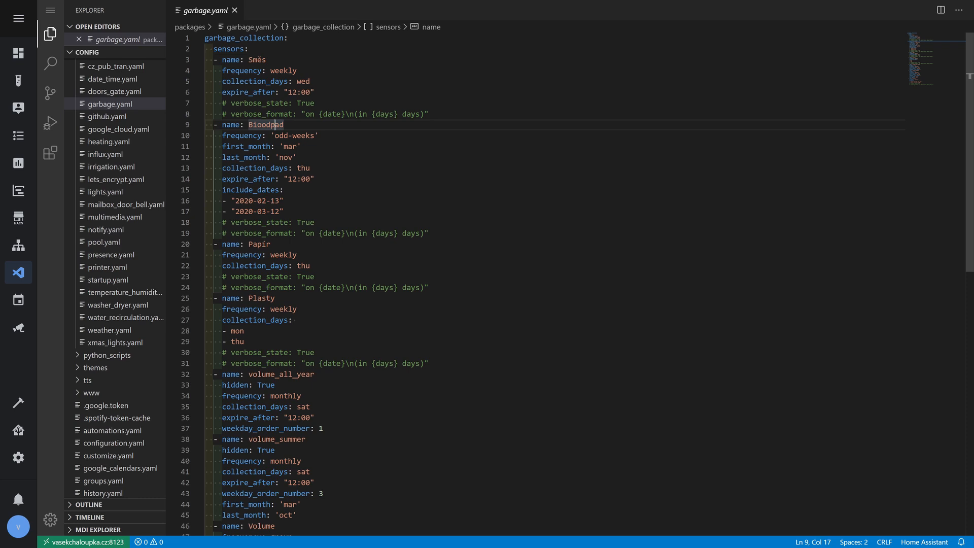
{"action": "left_click", "coordinate": [18, 457]}
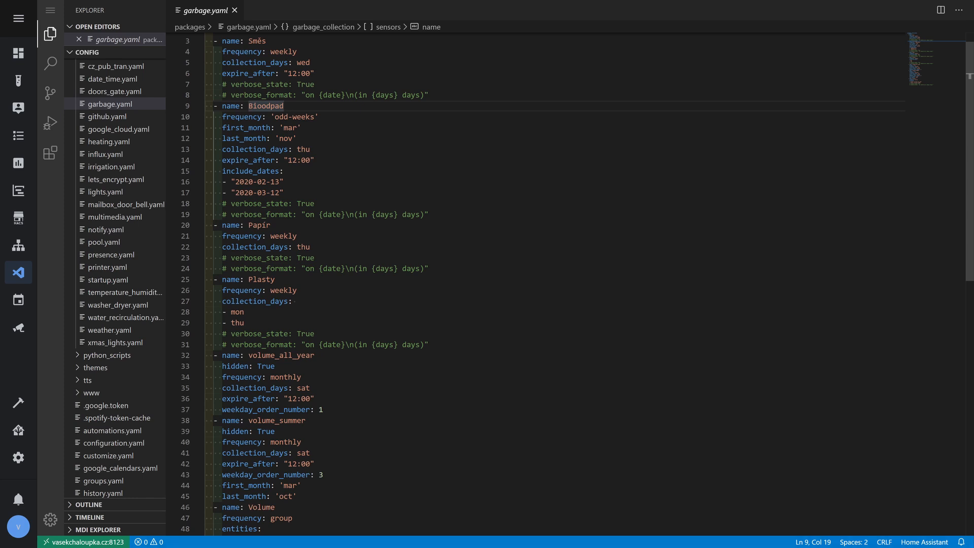
{"action": "scroll", "coordinate": [507, 284], "scroll_direction": "down", "scroll_amount": 5}
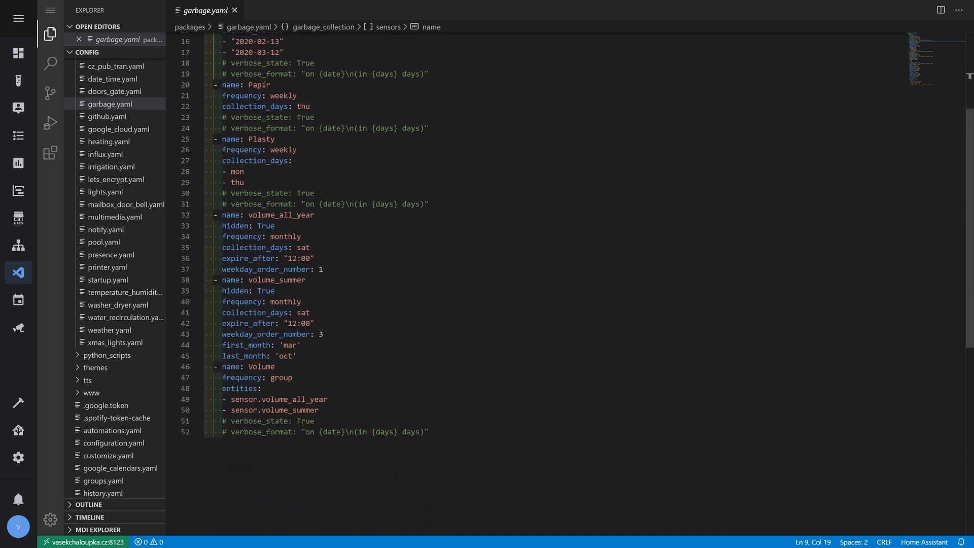
{"action": "scroll", "coordinate": [507, 284], "scroll_direction": "down", "scroll_amount": 2}
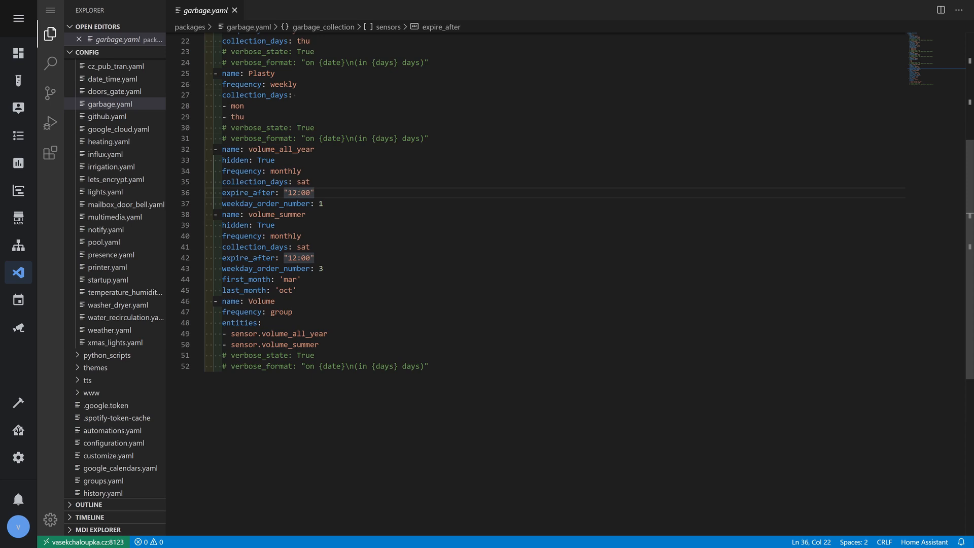
{"action": "key", "text": "BackSpace"}
{"action": "type", "text": "1"}
Set the volume_summer sensor's expire_after to "11:00" and check its weekday_order_number, first_month and last_month lines
{"action": "left_click", "coordinate": [298, 258]}
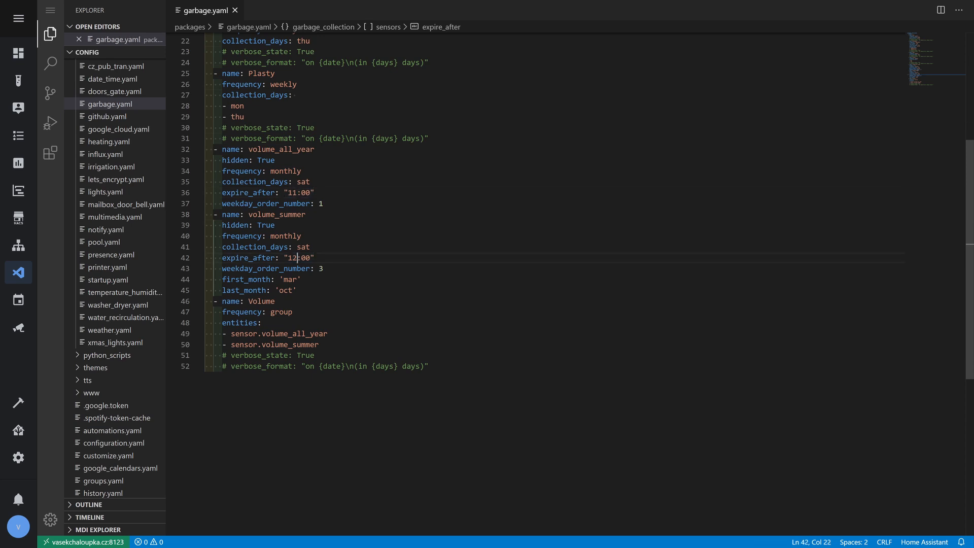
{"action": "key", "text": "BackSpace"}
{"action": "type", "text": "1"}
{"action": "left_click", "coordinate": [324, 269]}
{"action": "left_click", "coordinate": [296, 279]}
{"action": "left_click", "coordinate": [298, 291]}
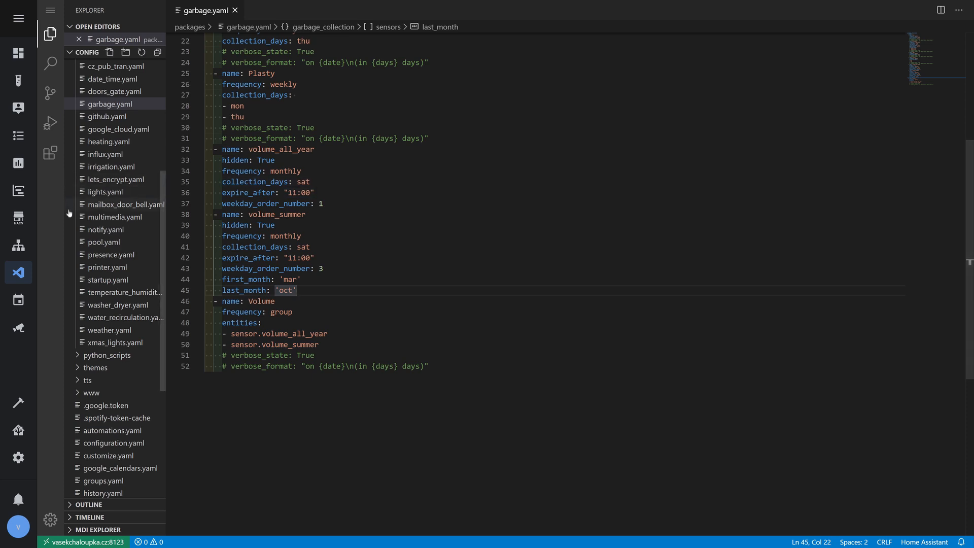
Open the Garbage Collection repository page from the HACS integrations and look through the beginning of its README
{"action": "left_click", "coordinate": [22, 224]}
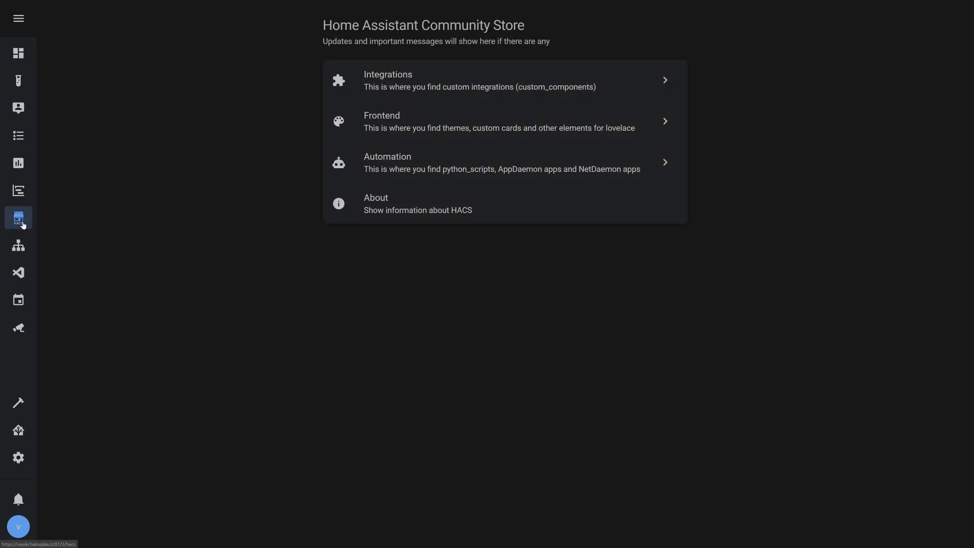
{"action": "left_click", "coordinate": [387, 92]}
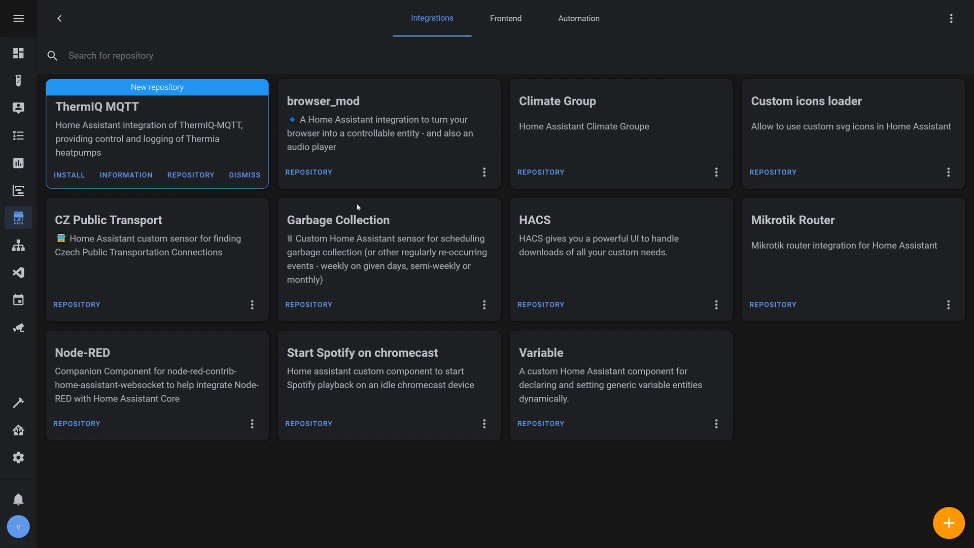
{"action": "left_click", "coordinate": [317, 304]}
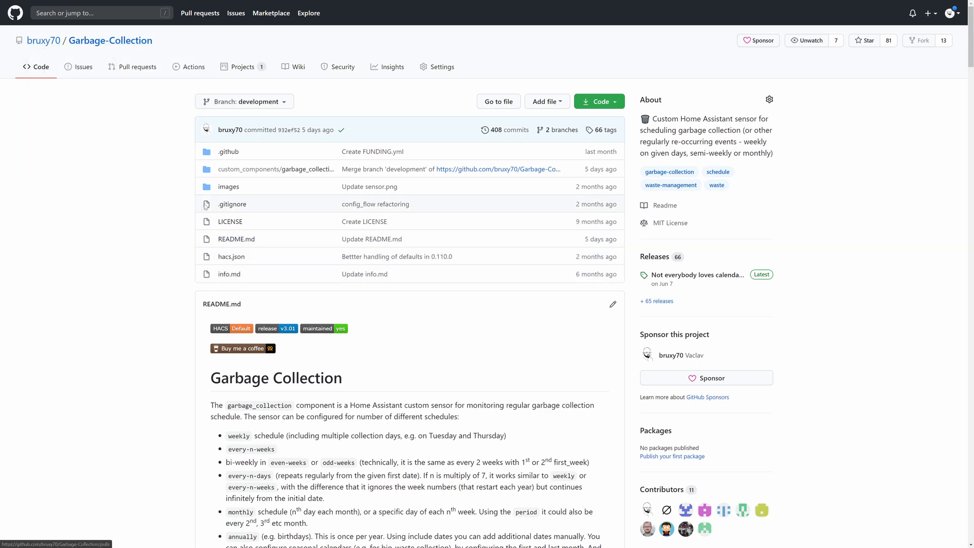
{"action": "scroll", "coordinate": [294, 275], "scroll_direction": "down", "scroll_amount": 5}
{"action": "scroll", "coordinate": [294, 275], "scroll_direction": "down", "scroll_amount": 2}
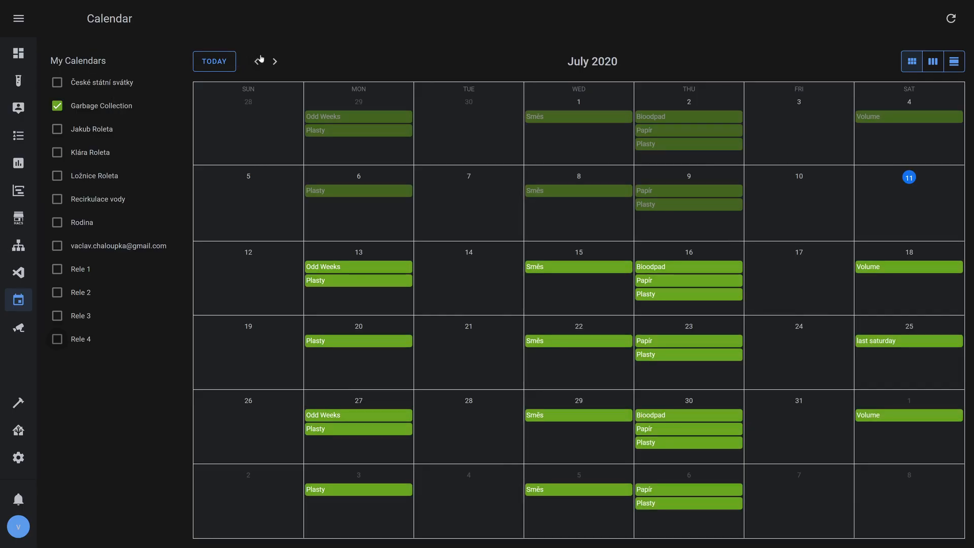
Page the Garbage Collection calendar forward month by month from July to December 2020
{"action": "left_click", "coordinate": [275, 62]}
{"action": "left_click", "coordinate": [275, 62]}
{"action": "left_click", "coordinate": [275, 61]}
{"action": "left_click", "coordinate": [275, 62]}
{"action": "left_click", "coordinate": [275, 61]}
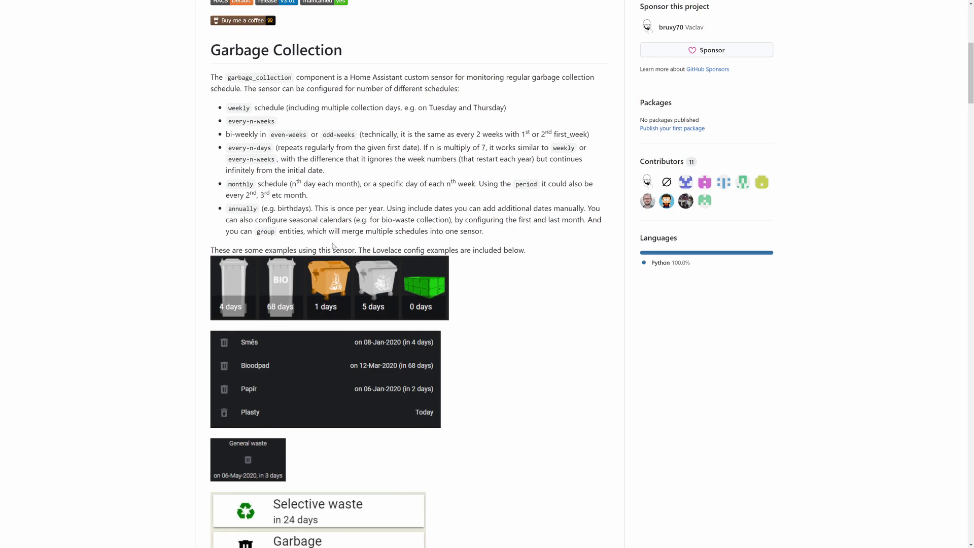
Examine the Garbage Collection README from the schedule overview and YAML example through the sensor parameters table
{"action": "scroll", "coordinate": [285, 244], "scroll_direction": "down", "scroll_amount": 2}
{"action": "scroll", "coordinate": [284, 244], "scroll_direction": "down", "scroll_amount": 15}
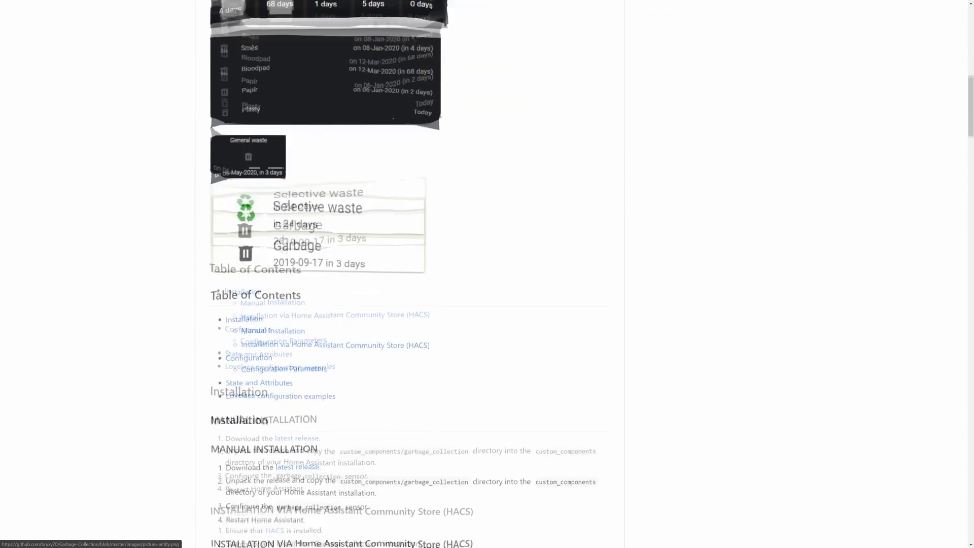
{"action": "scroll", "coordinate": [302, 318], "scroll_direction": "down", "scroll_amount": 2}
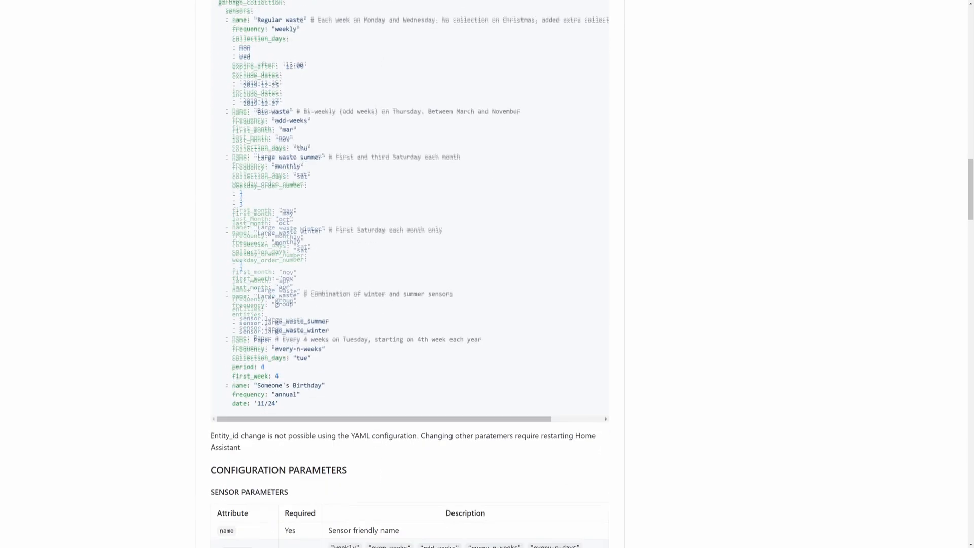
{"action": "scroll", "coordinate": [302, 318], "scroll_direction": "down", "scroll_amount": 4}
{"action": "scroll", "coordinate": [302, 318], "scroll_direction": "down", "scroll_amount": 3}
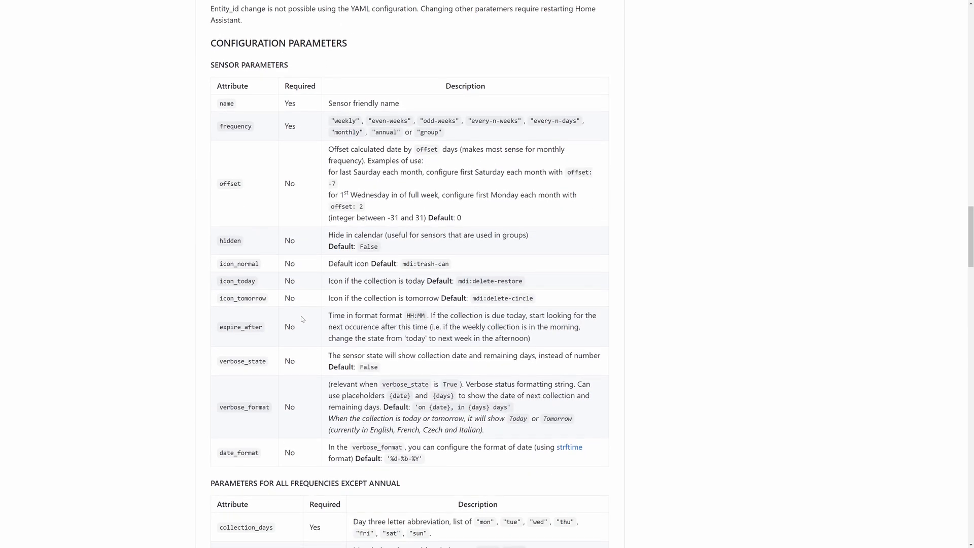
{"action": "scroll", "coordinate": [311, 327], "scroll_direction": "down", "scroll_amount": 2}
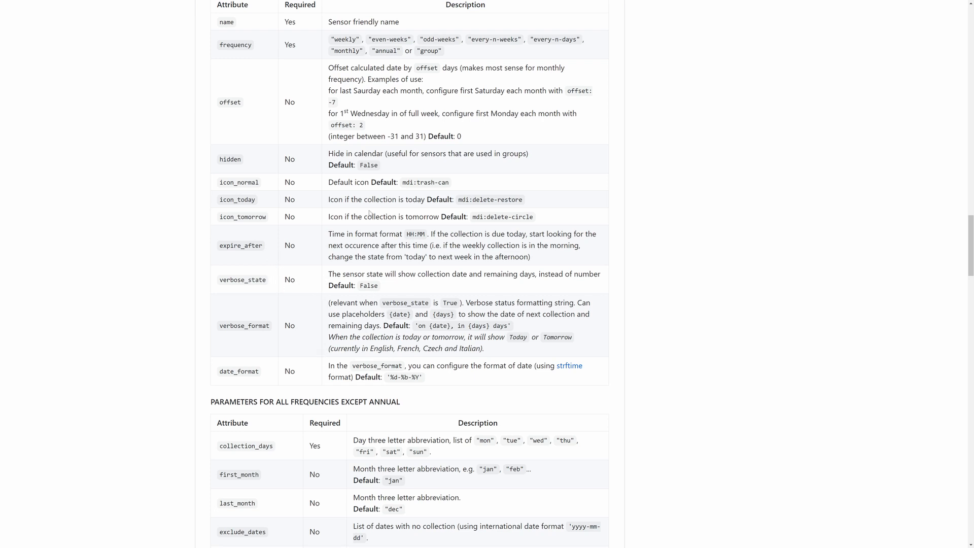
{"action": "scroll", "coordinate": [412, 310], "scroll_direction": "down", "scroll_amount": 5}
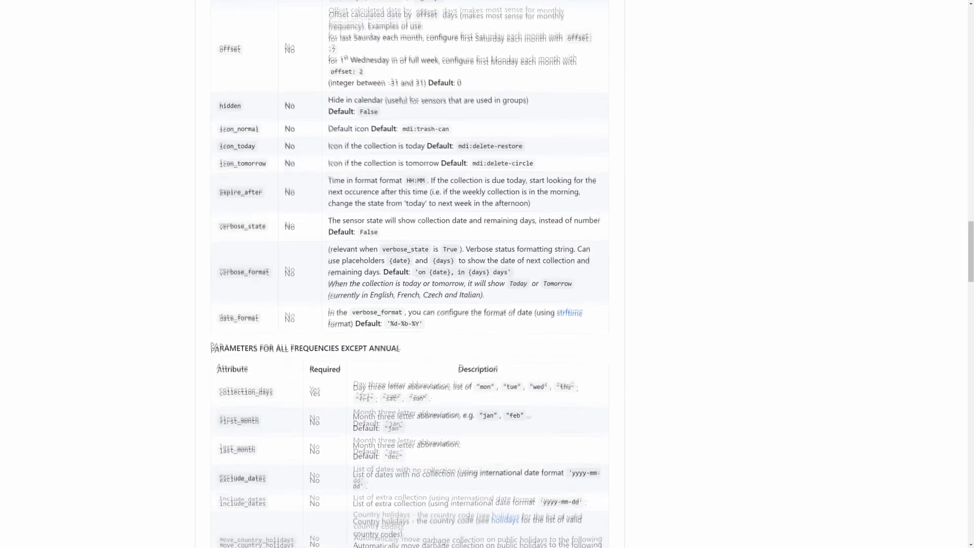
{"action": "scroll", "coordinate": [412, 310], "scroll_direction": "up", "scroll_amount": 6}
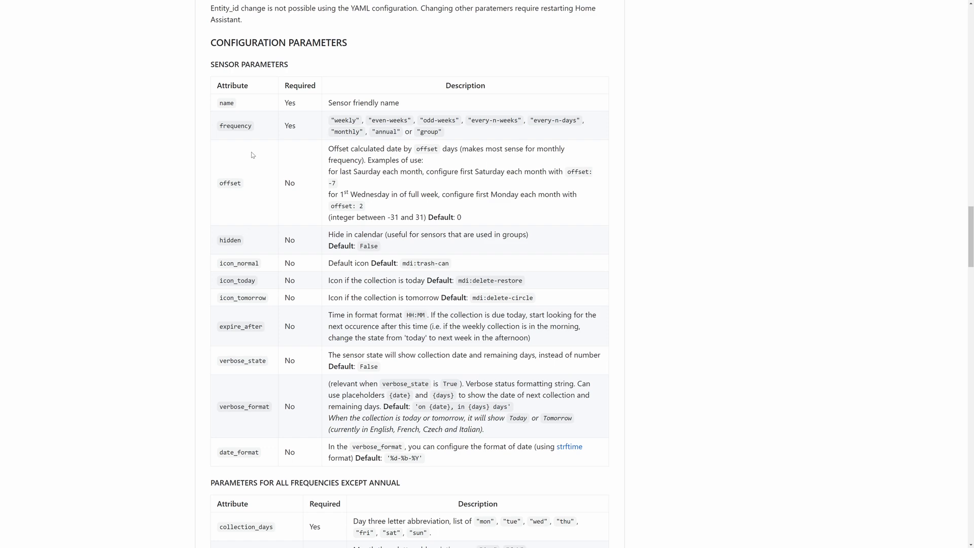
Examine the README's parameter tables for all frequencies except annual, every-n-weeks, every-n-days and monthly collection
{"action": "scroll", "coordinate": [345, 190], "scroll_direction": "down", "scroll_amount": 8}
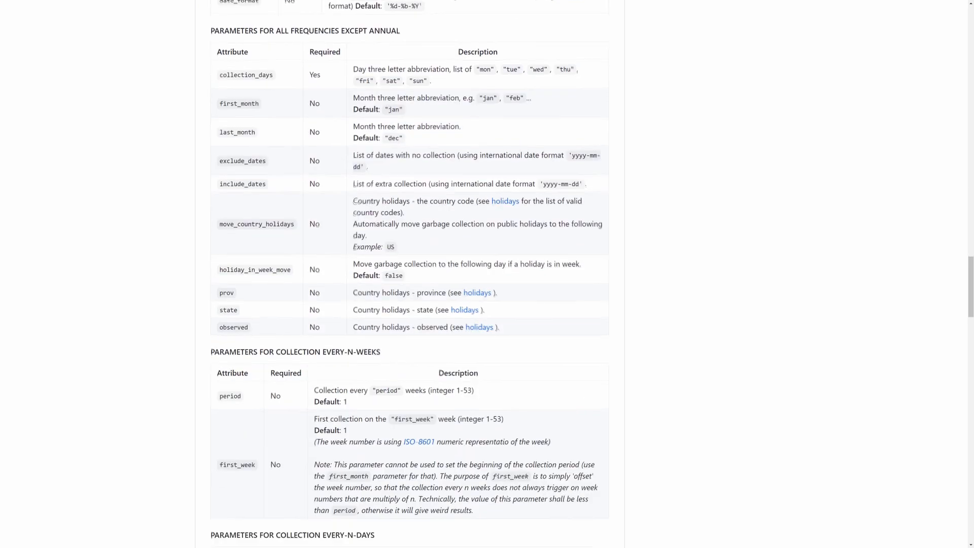
{"action": "scroll", "coordinate": [345, 190], "scroll_direction": "up", "scroll_amount": 1}
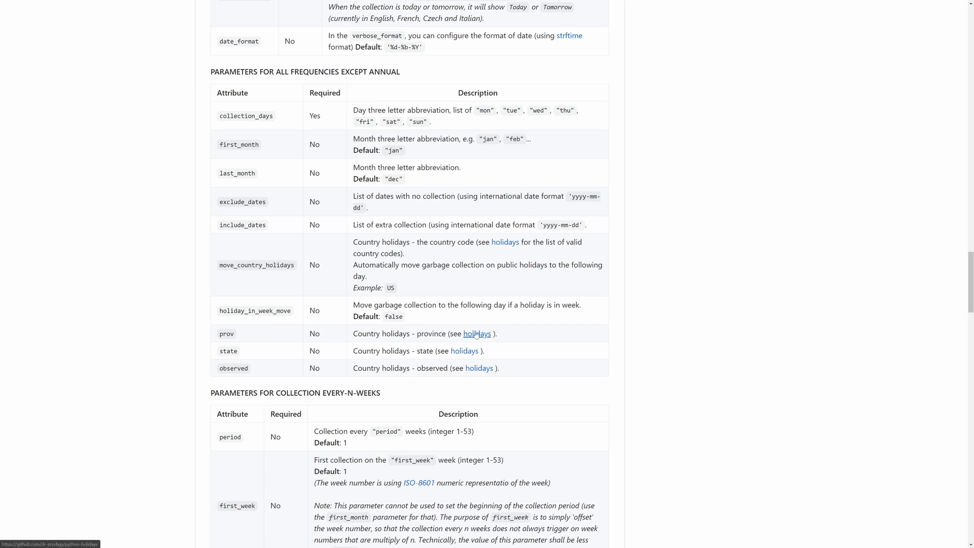
{"action": "scroll", "coordinate": [475, 333], "scroll_direction": "down", "scroll_amount": 6}
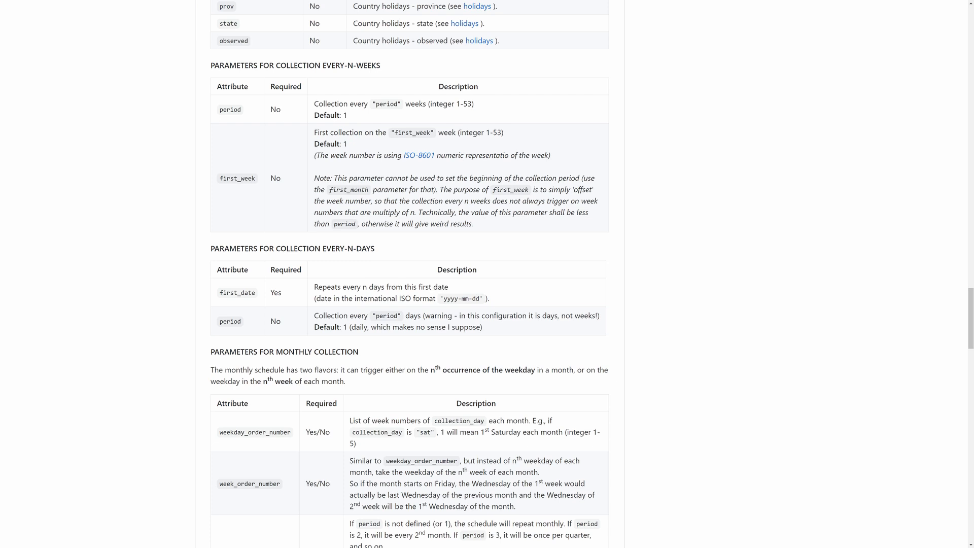
{"action": "scroll", "coordinate": [445, 191], "scroll_direction": "down", "scroll_amount": 5}
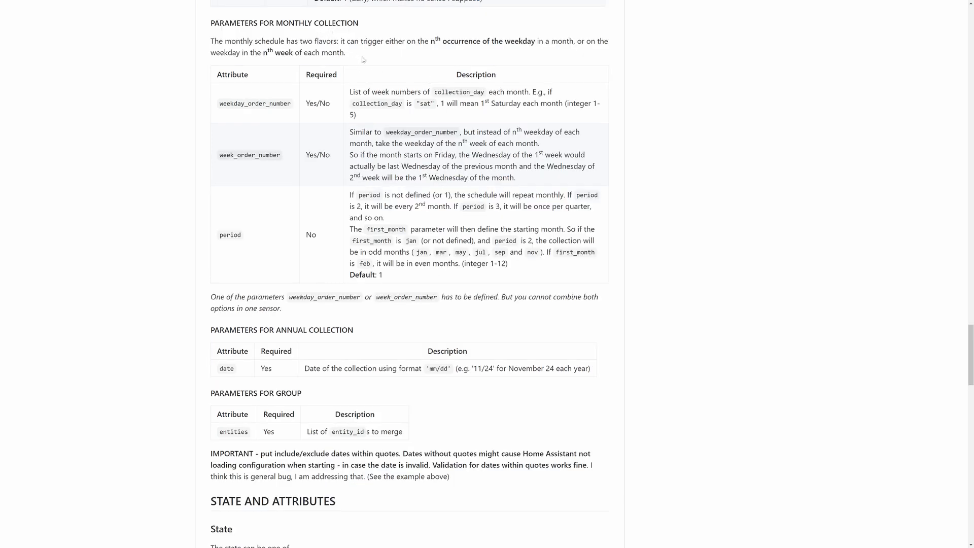
{"action": "scroll", "coordinate": [376, 219], "scroll_direction": "up", "scroll_amount": 10}
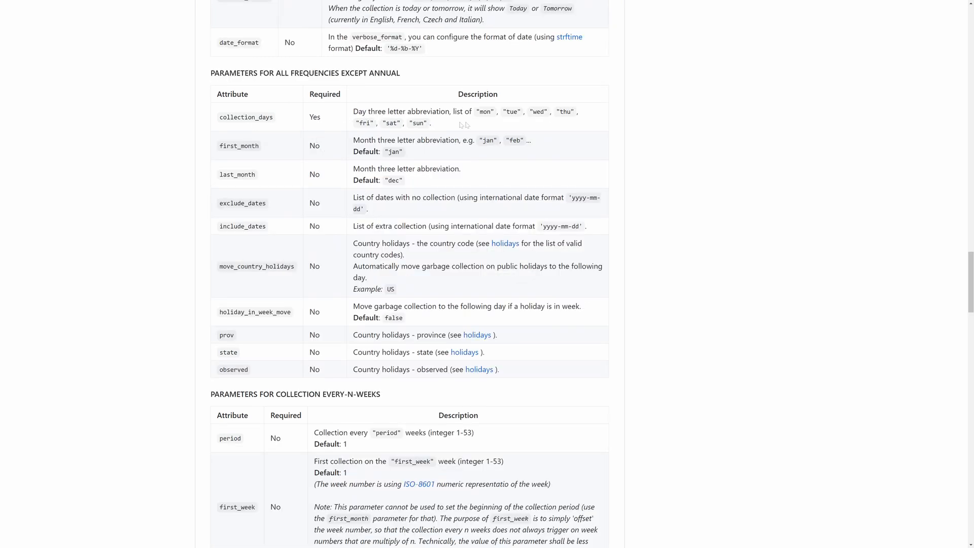
{"action": "scroll", "coordinate": [268, 106], "scroll_direction": "down", "scroll_amount": 10}
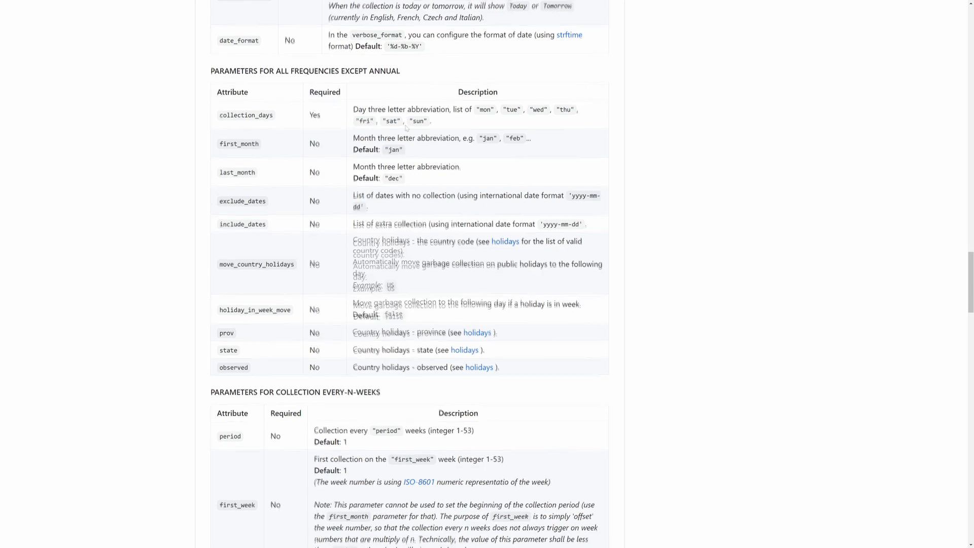
{"action": "scroll", "coordinate": [254, 122], "scroll_direction": "down", "scroll_amount": 3}
{"action": "scroll", "coordinate": [253, 121], "scroll_direction": "down", "scroll_amount": 3}
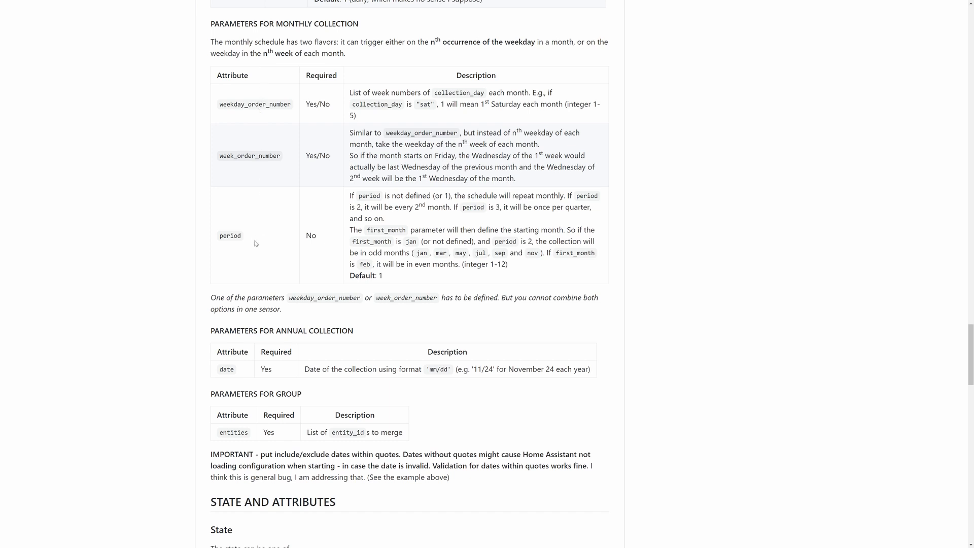
Read the README's annual and group parameters, state and attributes, and the Lovelace picture, list and icon view examples
{"action": "scroll", "coordinate": [256, 244], "scroll_direction": "down", "scroll_amount": 3}
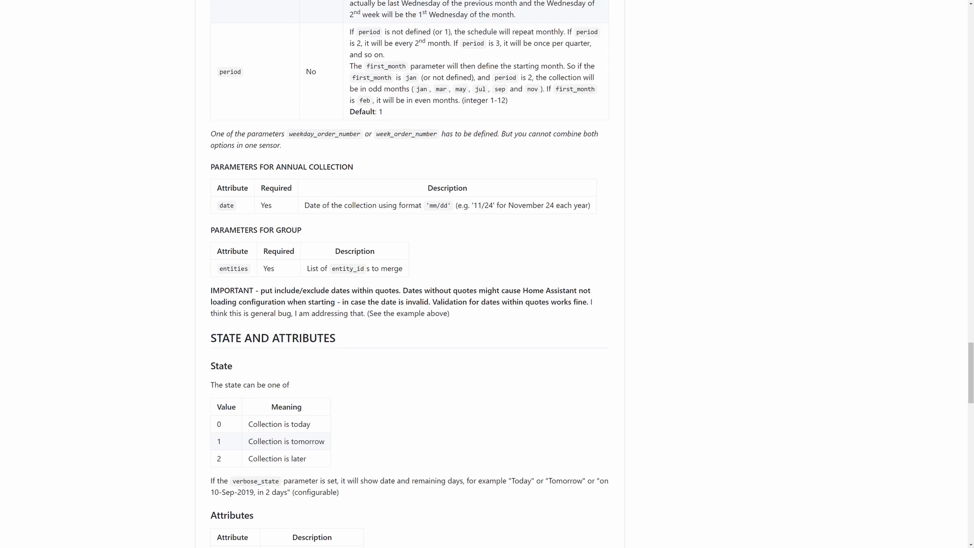
{"action": "scroll", "coordinate": [418, 202], "scroll_direction": "down", "scroll_amount": 5}
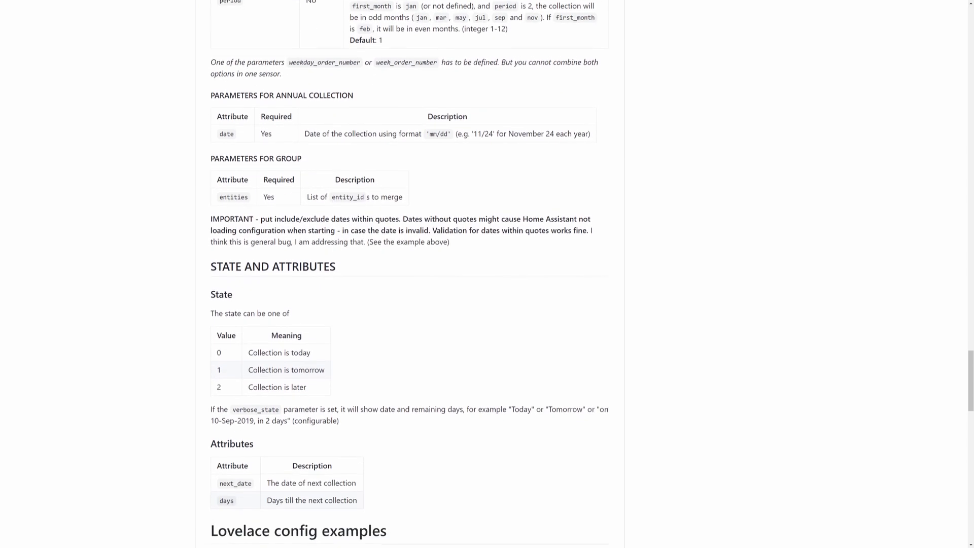
{"action": "scroll", "coordinate": [310, 124], "scroll_direction": "down", "scroll_amount": 5}
{"action": "scroll", "coordinate": [410, 274], "scroll_direction": "down", "scroll_amount": 5}
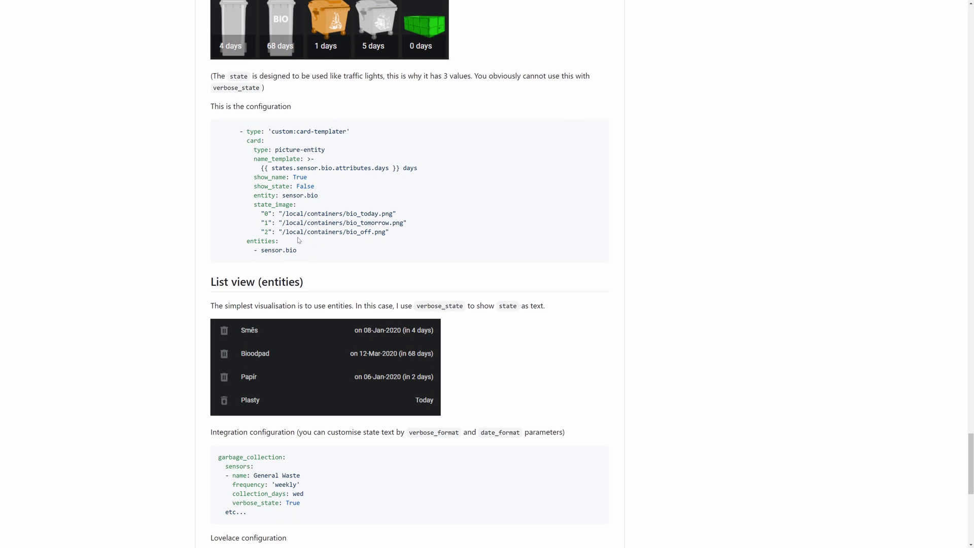
{"action": "scroll", "coordinate": [278, 154], "scroll_direction": "down", "scroll_amount": 2}
{"action": "scroll", "coordinate": [284, 154], "scroll_direction": "down", "scroll_amount": 2}
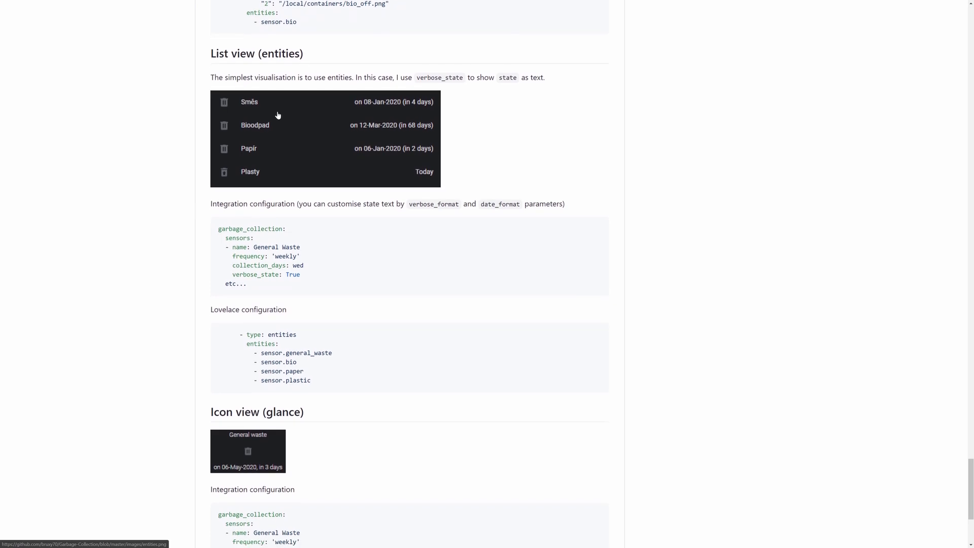
{"action": "scroll", "coordinate": [278, 115], "scroll_direction": "down", "scroll_amount": 4}
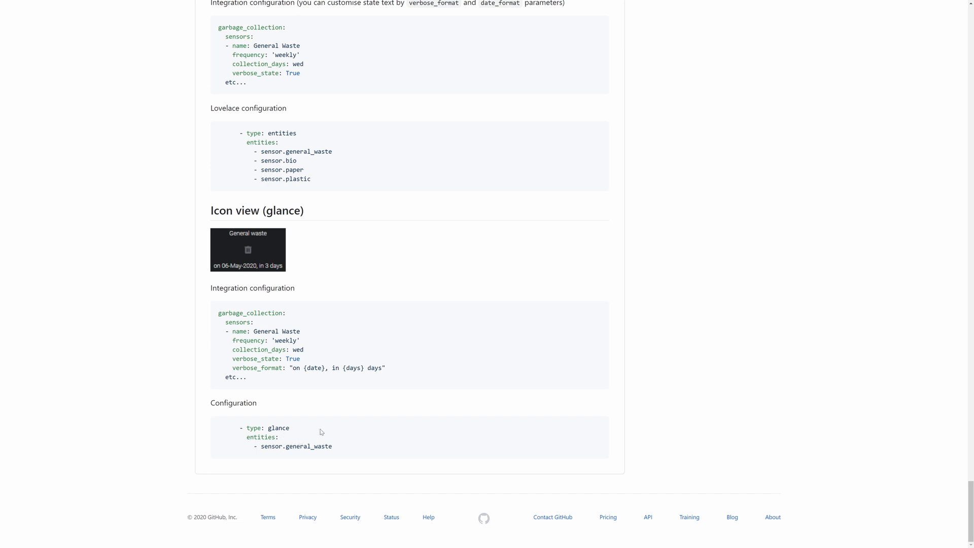
Return to the README's example configuration.yaml entry and review it together with the sensor parameters below it
{"action": "scroll", "coordinate": [320, 431], "scroll_direction": "up", "scroll_amount": 20}
{"action": "scroll", "coordinate": [319, 429], "scroll_direction": "up", "scroll_amount": 10}
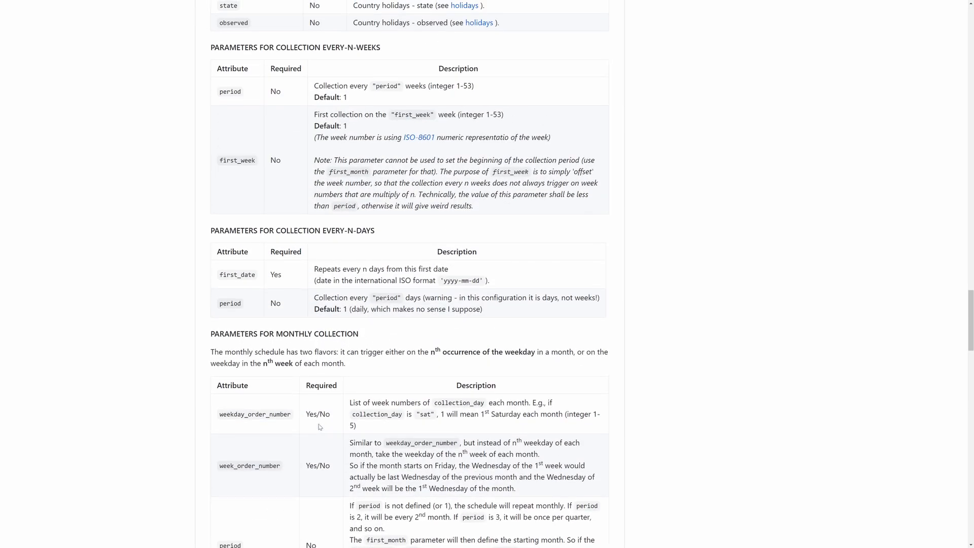
{"action": "scroll", "coordinate": [319, 426], "scroll_direction": "up", "scroll_amount": 15}
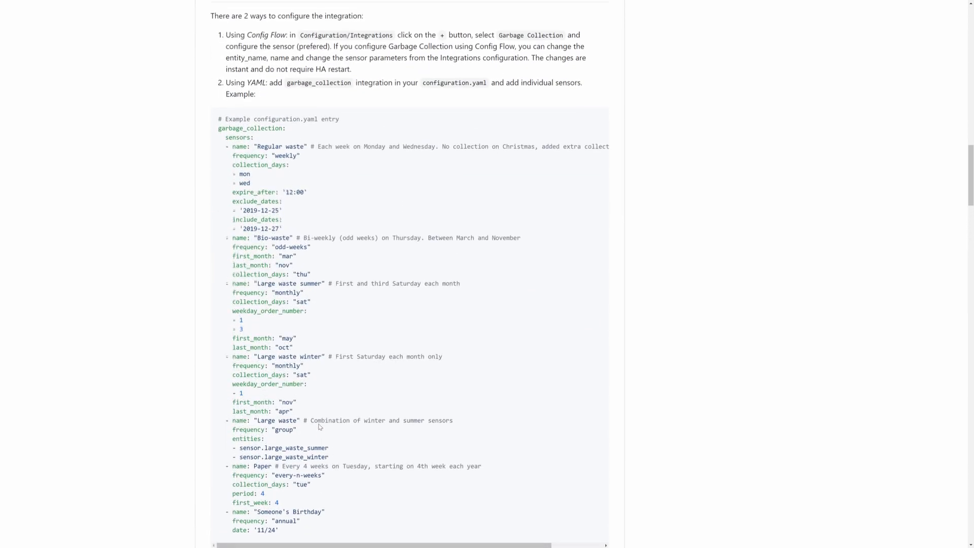
{"action": "scroll", "coordinate": [319, 427], "scroll_direction": "down", "scroll_amount": 3}
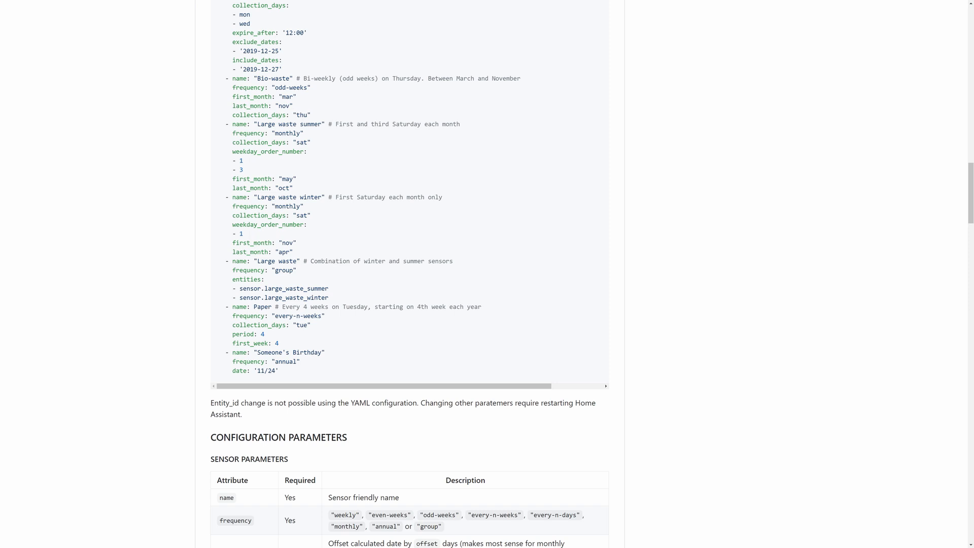
{"action": "scroll", "coordinate": [292, 278], "scroll_direction": "down", "scroll_amount": 10}
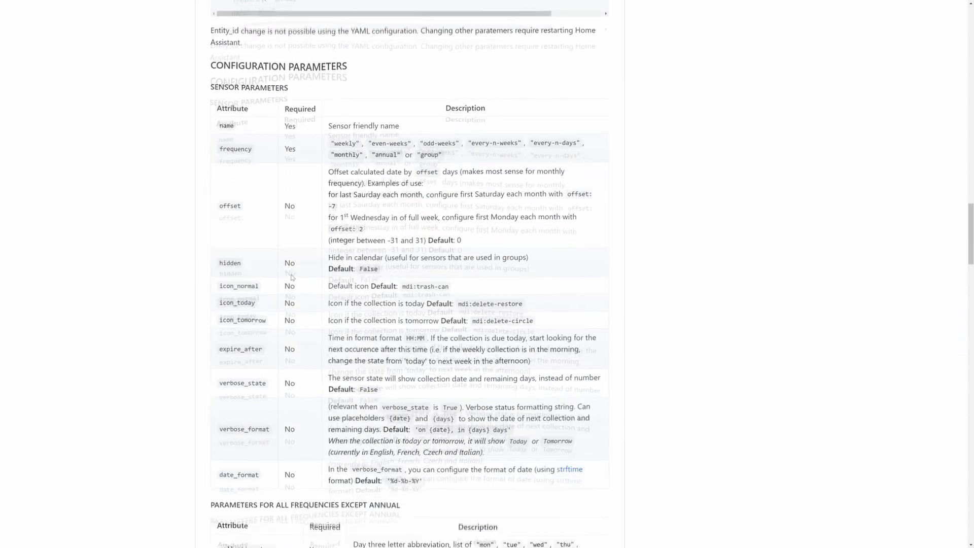
{"action": "scroll", "coordinate": [292, 277], "scroll_direction": "down", "scroll_amount": 3}
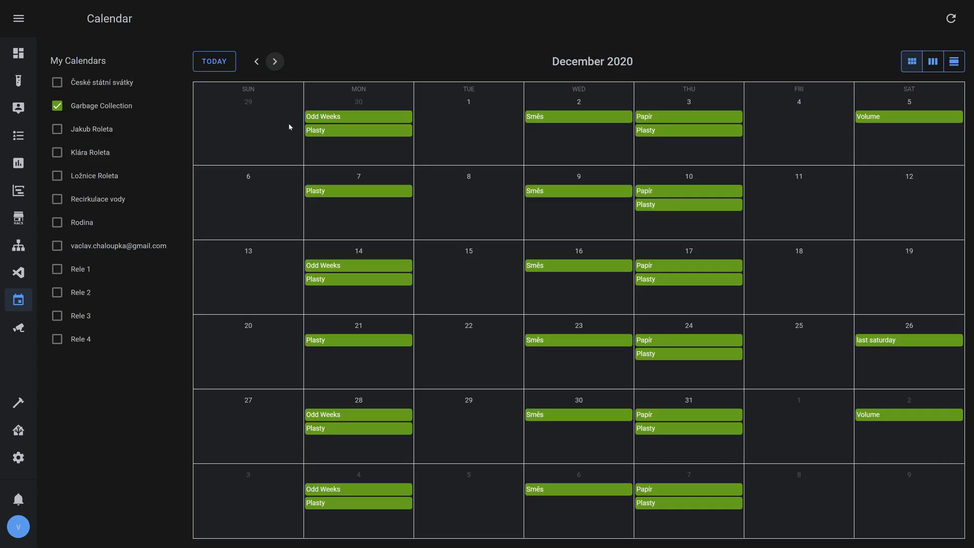
Start adding a Garbage Collection integration in Home Assistant and follow its setup dialog's link to the GitHub documentation
{"action": "left_click", "coordinate": [18, 458]}
{"action": "left_click", "coordinate": [530, 122]}
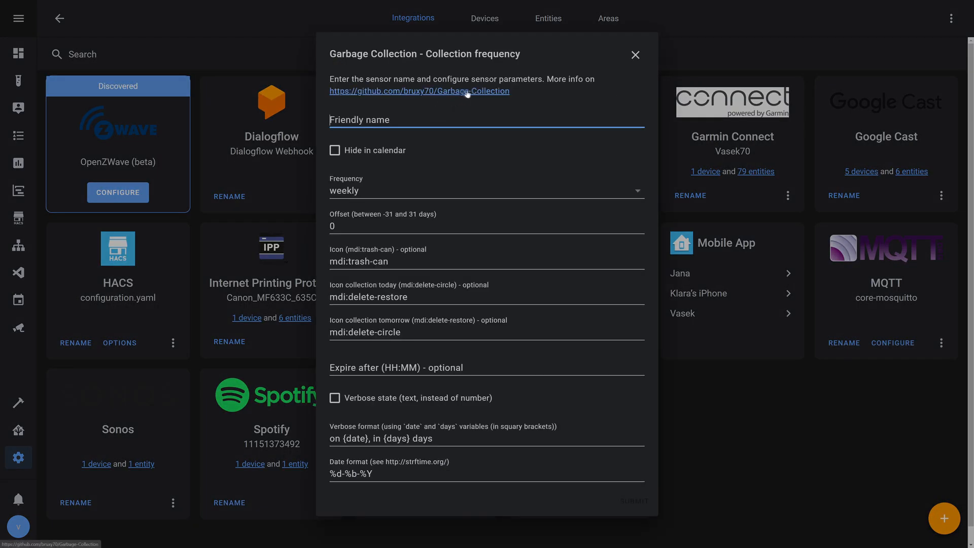
{"action": "left_click", "coordinate": [460, 92]}
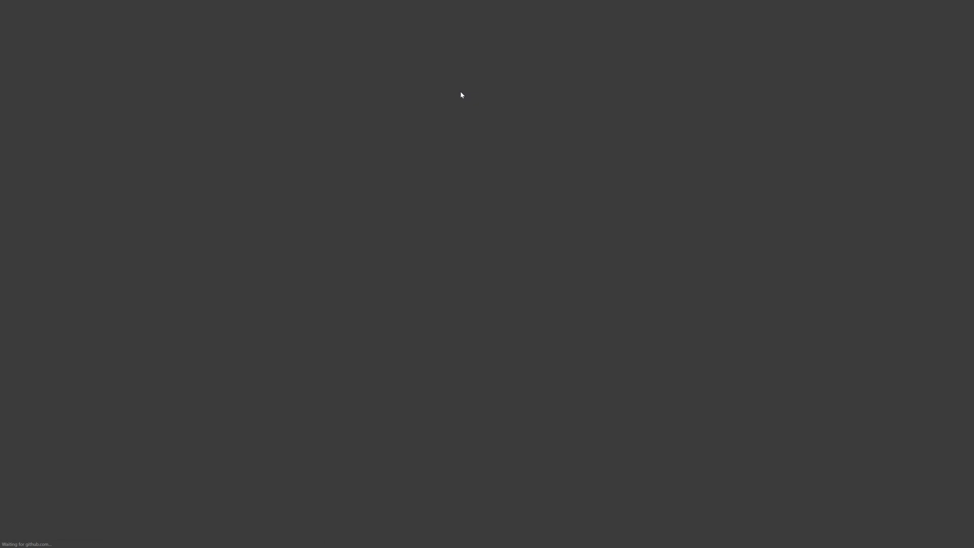
{"action": "scroll", "coordinate": [284, 163], "scroll_direction": "down", "scroll_amount": 20}
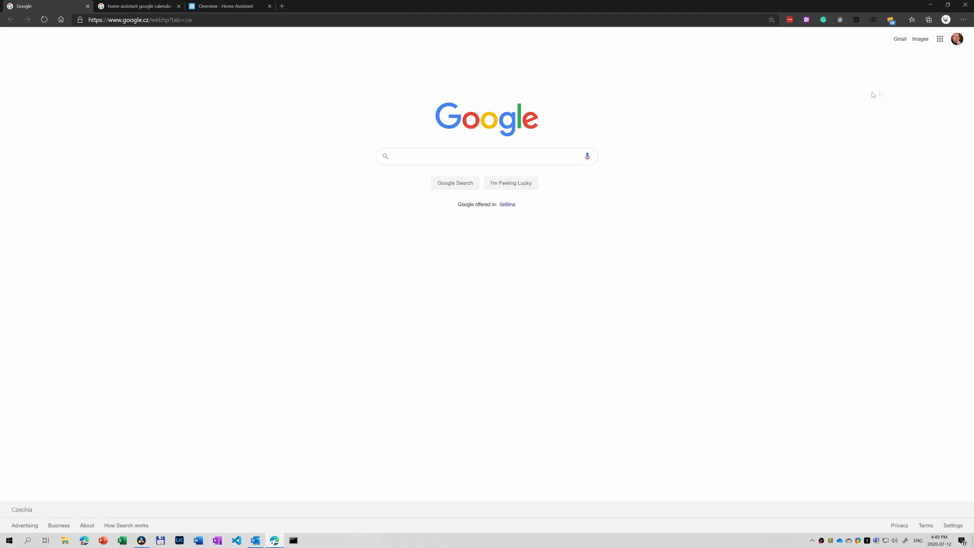
Create a new calendar named Test in Google Calendar, keeping the Prague time zone
{"action": "left_click", "coordinate": [939, 40]}
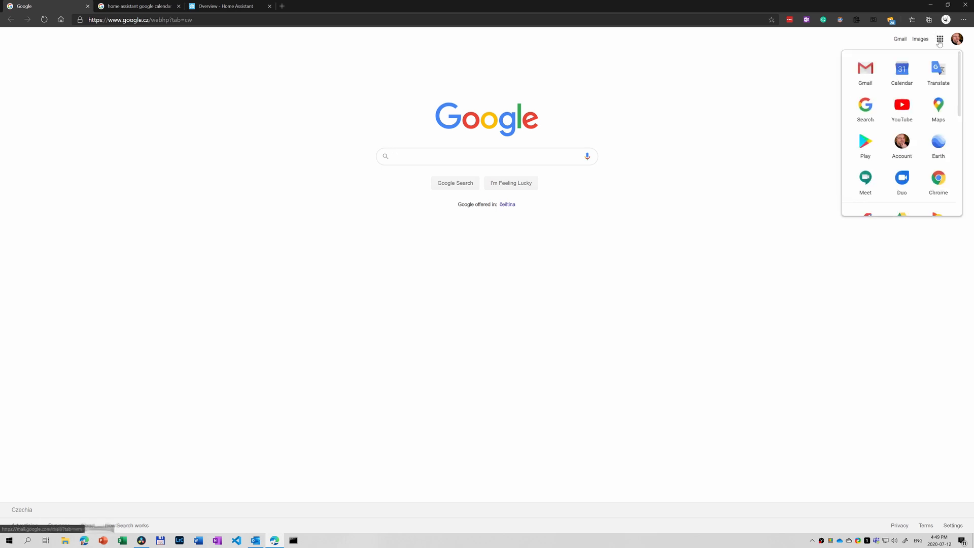
{"action": "left_click", "coordinate": [916, 74]}
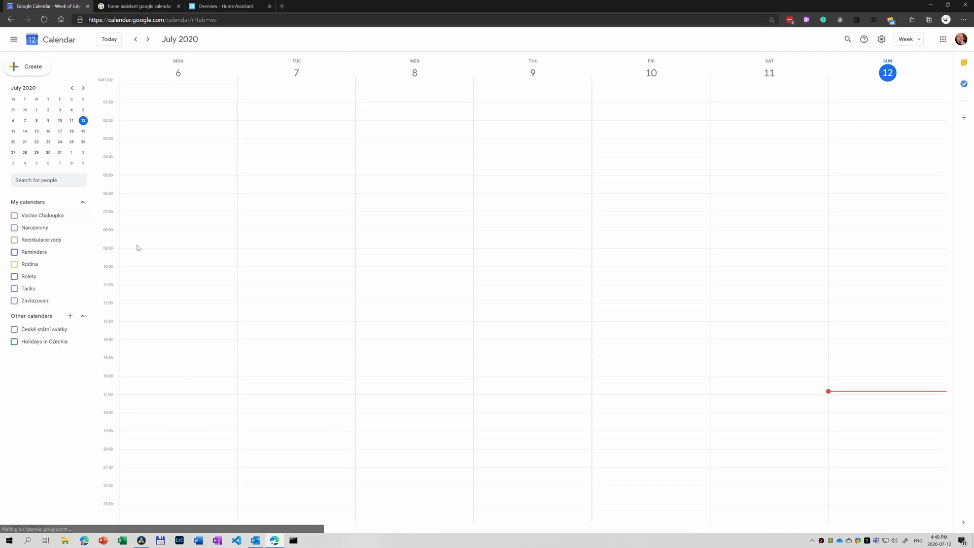
{"action": "left_click", "coordinate": [68, 317]}
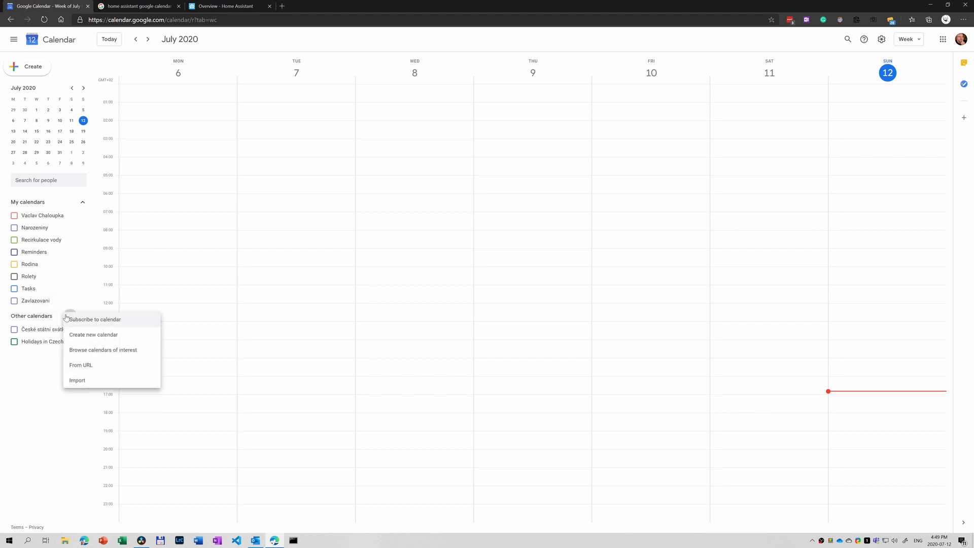
{"action": "left_click", "coordinate": [83, 335]}
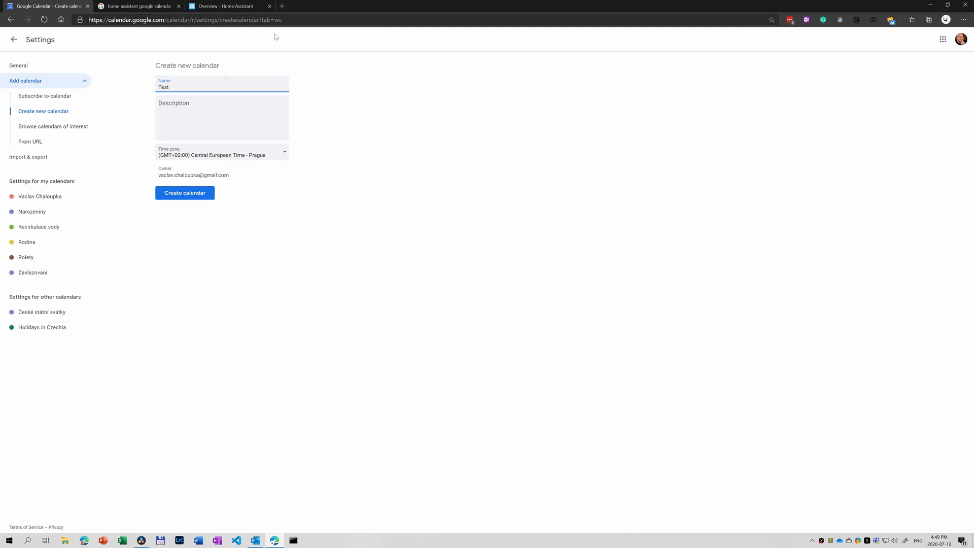
{"action": "left_click", "coordinate": [223, 116]}
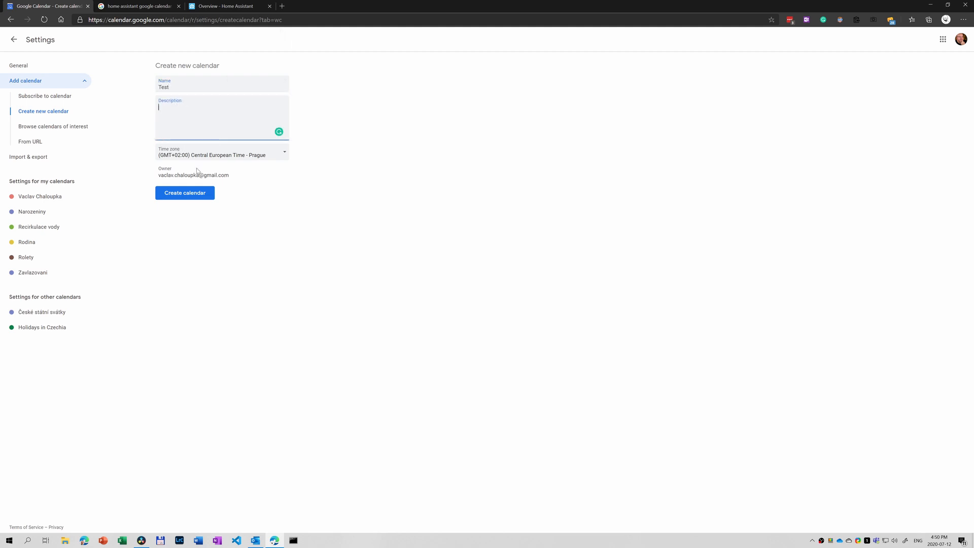
{"action": "left_click", "coordinate": [187, 194]}
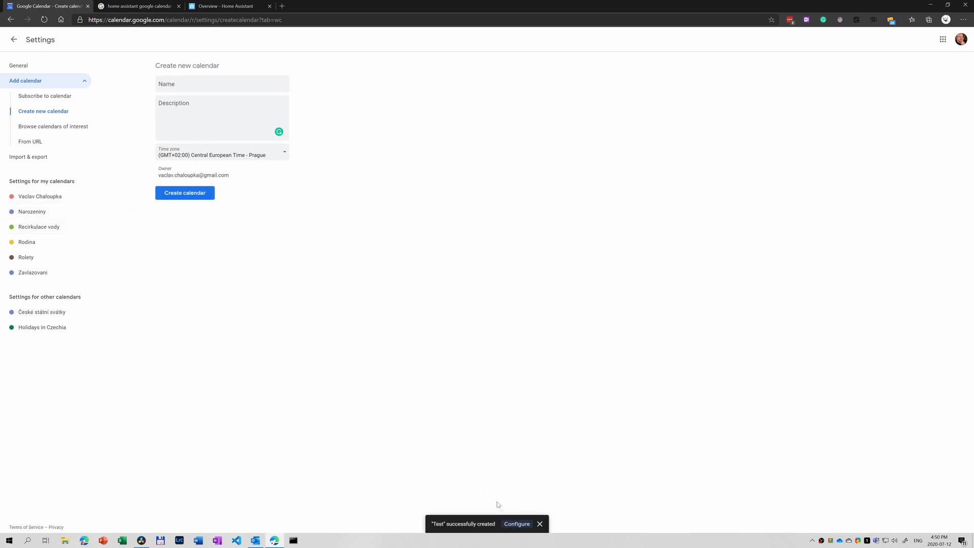
Open the new Test calendar's settings and copy its calendar ID from the integration section
{"action": "left_click", "coordinate": [517, 524]}
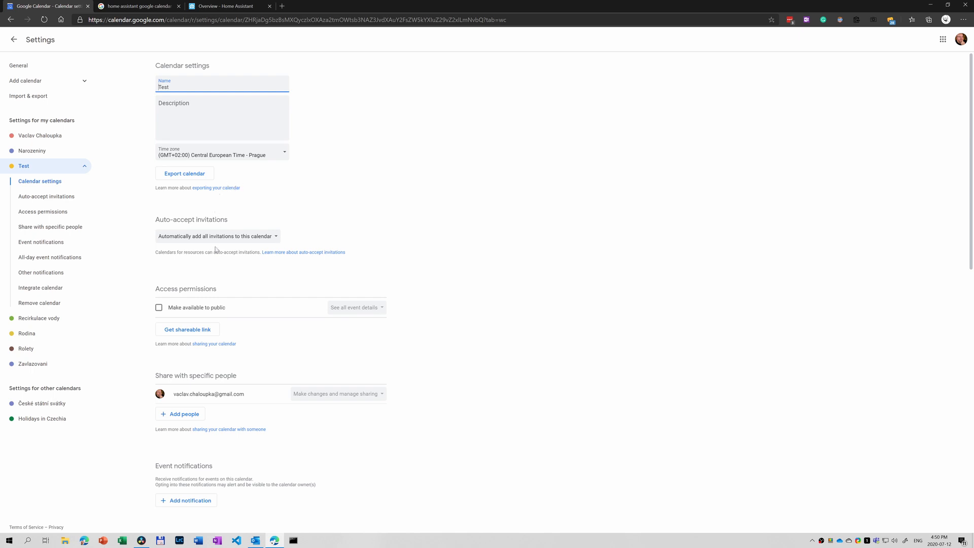
{"action": "scroll", "coordinate": [217, 254], "scroll_direction": "down", "scroll_amount": 8}
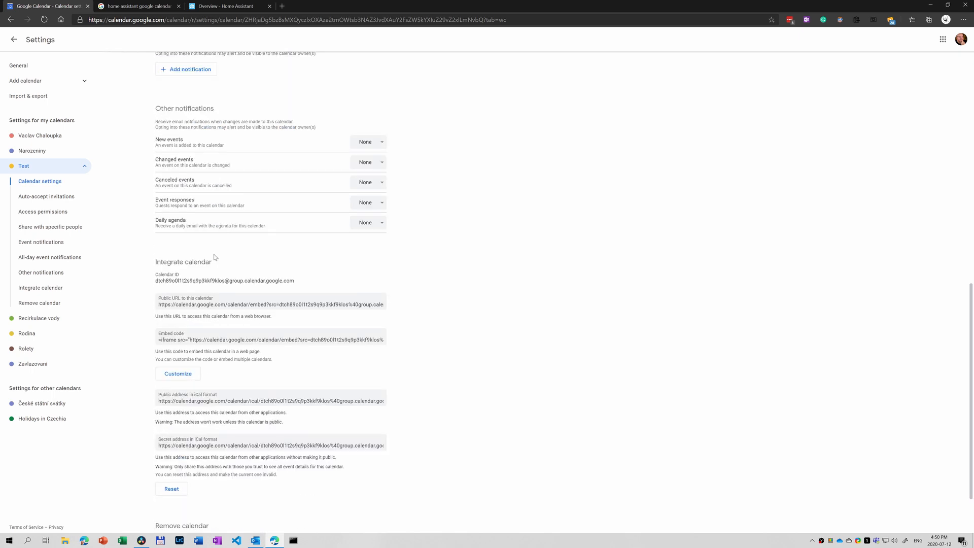
{"action": "left_click_drag", "start_coordinate": [155, 280], "coordinate": [299, 282]}
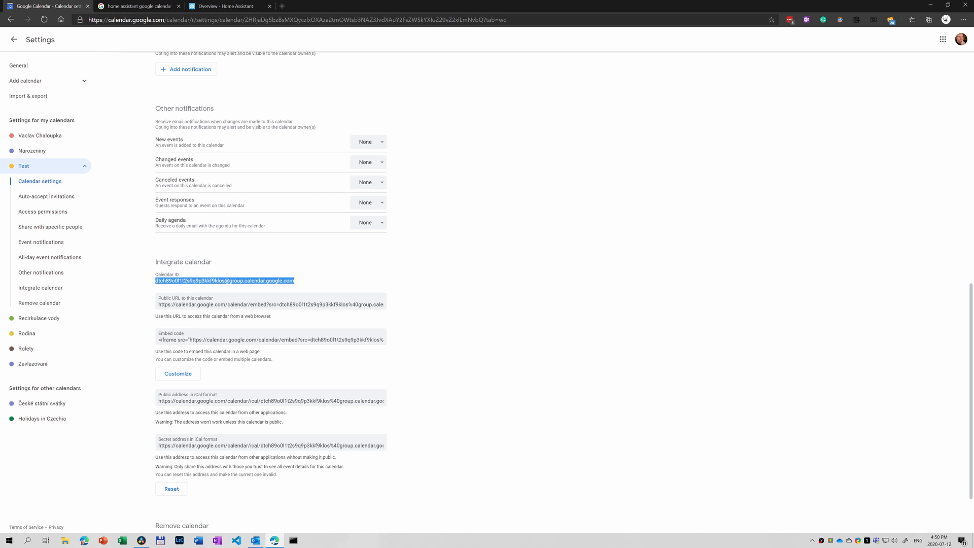
{"action": "right_click", "coordinate": [266, 281]}
{"action": "left_click", "coordinate": [290, 287]}
Open Home Assistant's Google Calendar Event documentation from the search results and read the prerequisites and example configuration.yaml entry
{"action": "key", "text": "ctrl+Tab"}
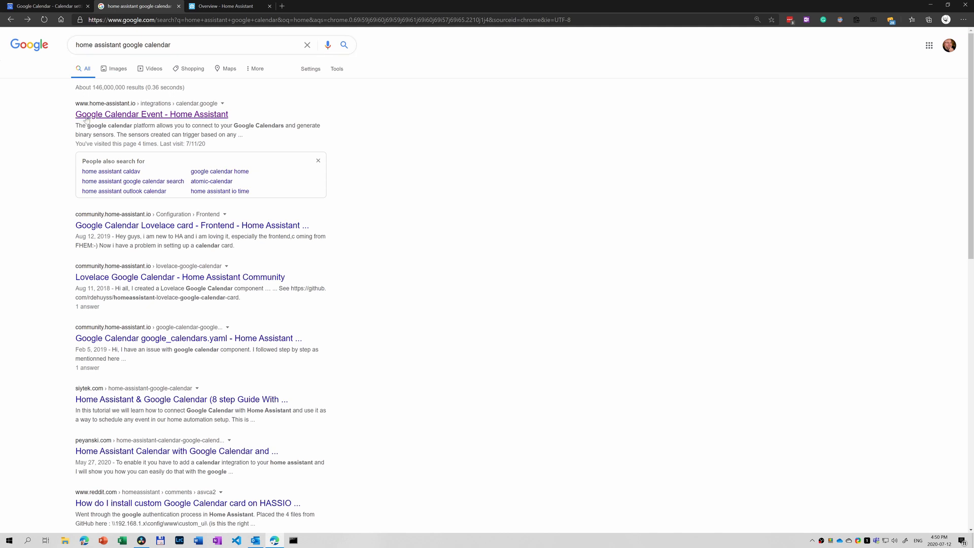
{"action": "left_click", "coordinate": [190, 117]}
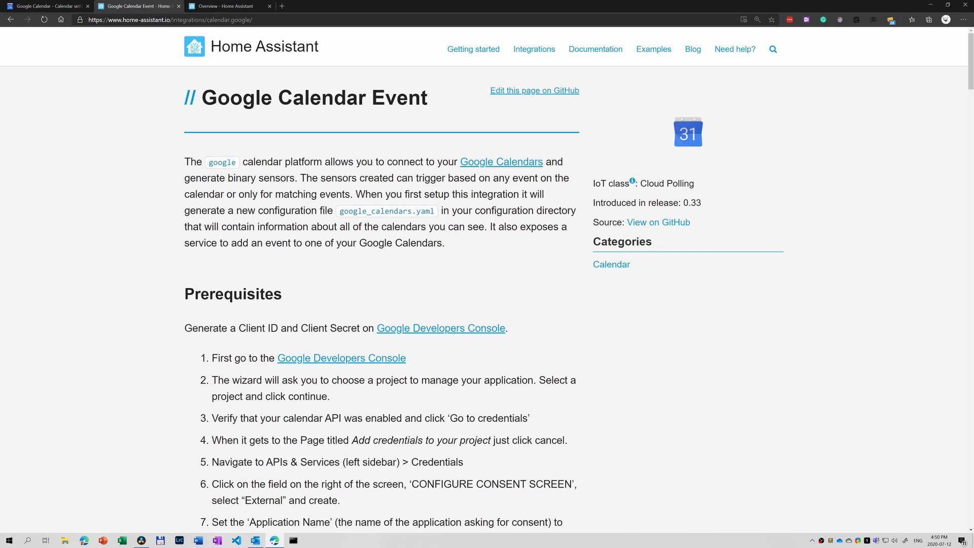
{"action": "scroll", "coordinate": [250, 262], "scroll_direction": "down", "scroll_amount": 1}
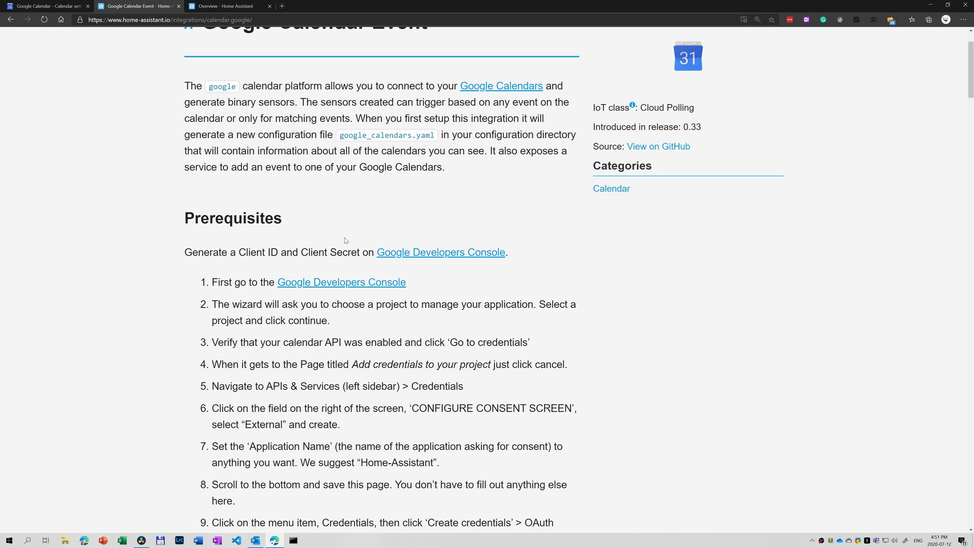
{"action": "scroll", "coordinate": [347, 241], "scroll_direction": "down", "scroll_amount": 2}
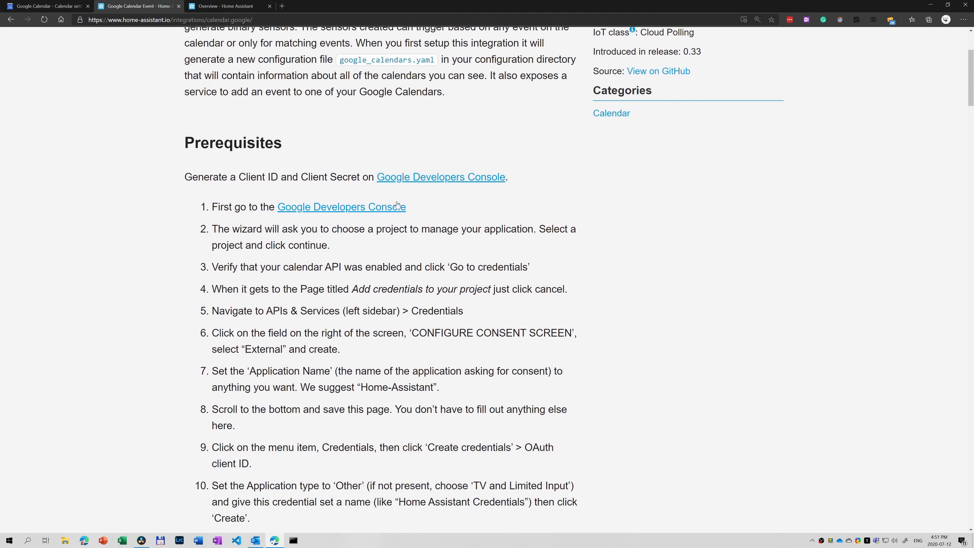
{"action": "scroll", "coordinate": [412, 380], "scroll_direction": "down", "scroll_amount": 2}
{"action": "scroll", "coordinate": [412, 377], "scroll_direction": "down", "scroll_amount": 10}
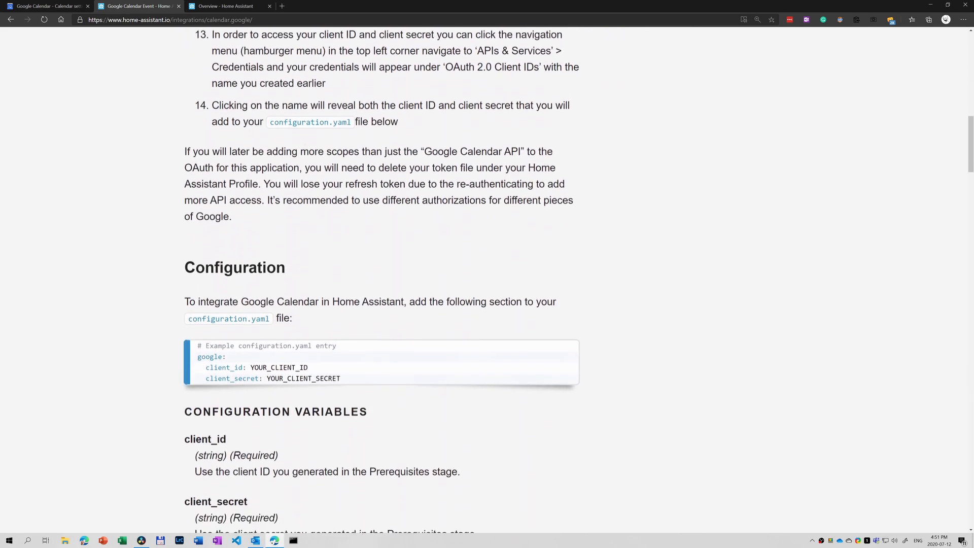
{"action": "mouse_move", "coordinate": [197, 354]}
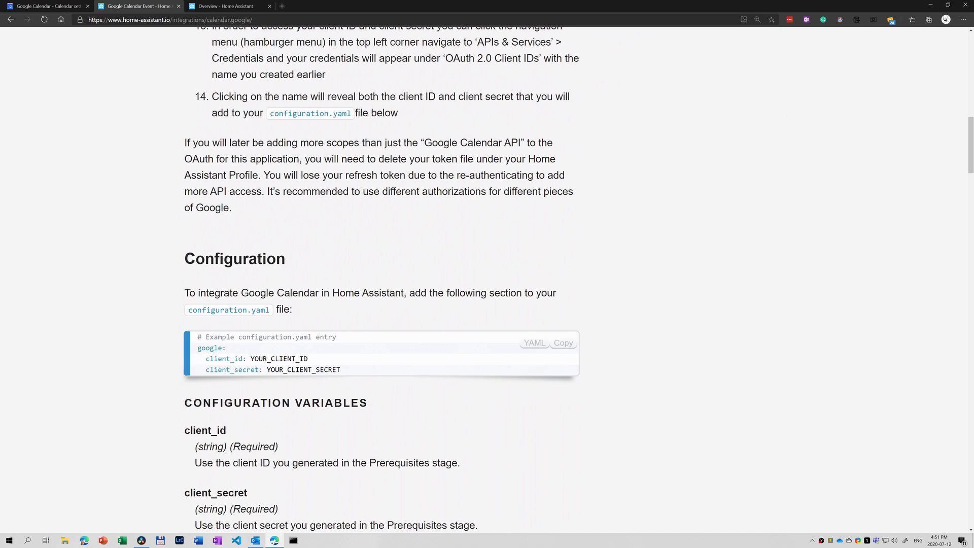
Open configuration.yaml in Home Assistant's Visual Studio Code and examine the google section with its client ID, secret and calendar tracking settings
{"action": "left_click", "coordinate": [217, 8]}
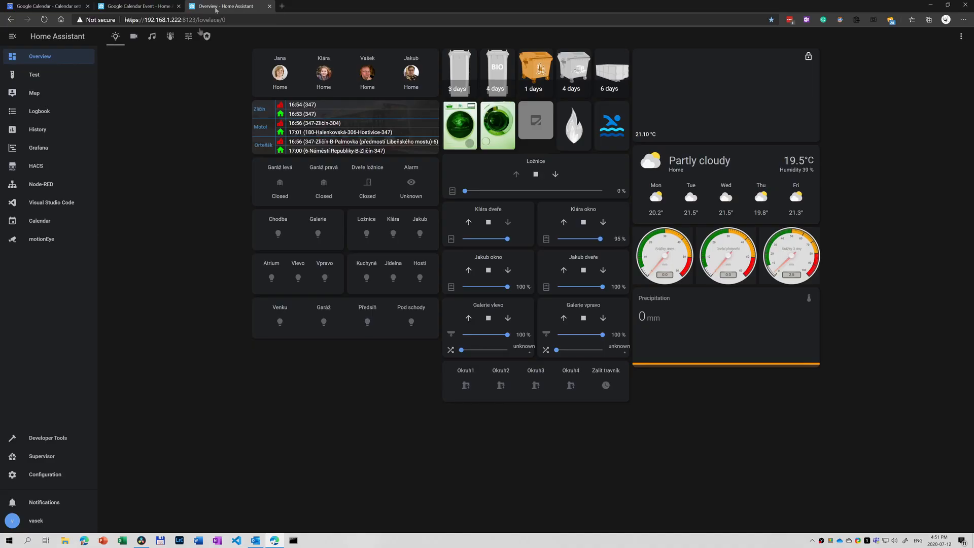
{"action": "left_click", "coordinate": [34, 204]}
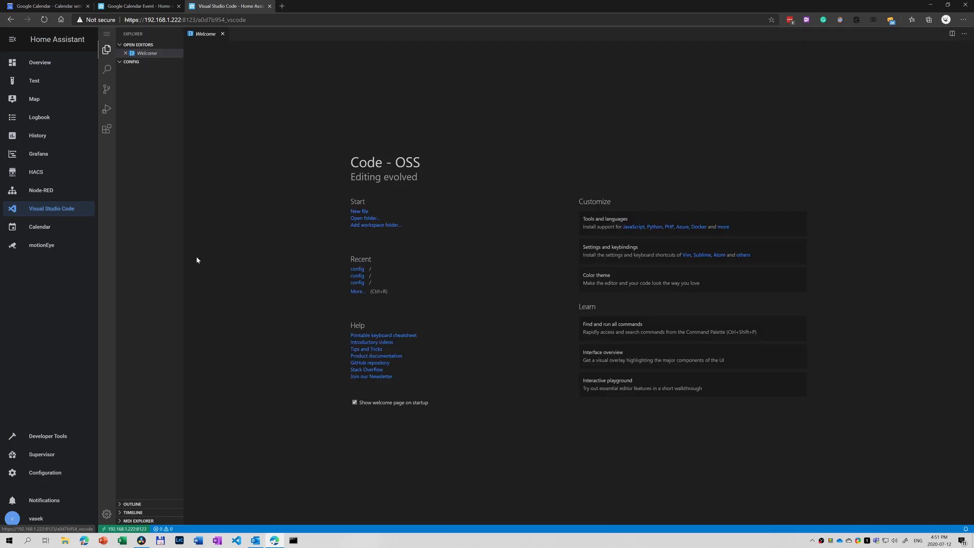
{"action": "scroll", "coordinate": [160, 440], "scroll_direction": "down", "scroll_amount": 1}
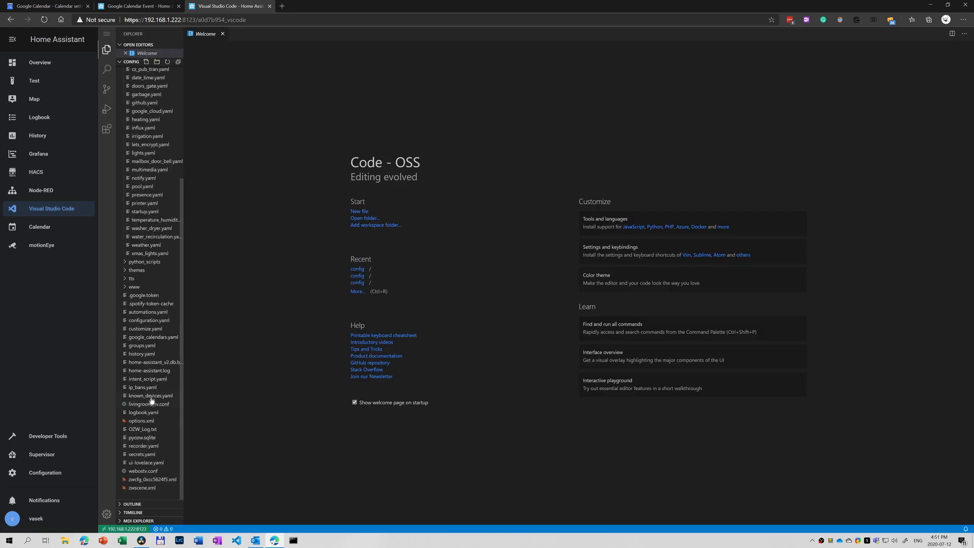
{"action": "left_click", "coordinate": [145, 321]}
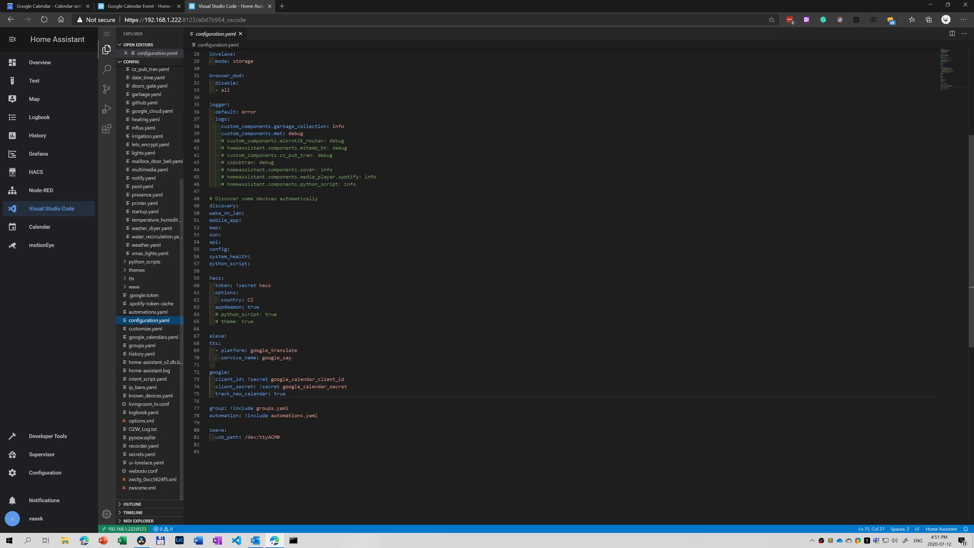
{"action": "left_click", "coordinate": [216, 372]}
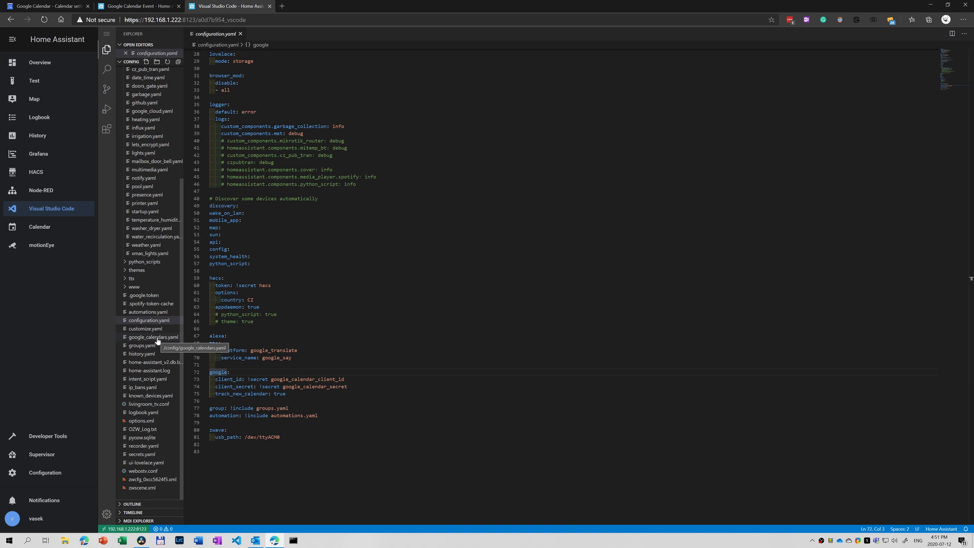
Restart the Home Assistant server from the server controls
{"action": "left_click", "coordinate": [50, 474]}
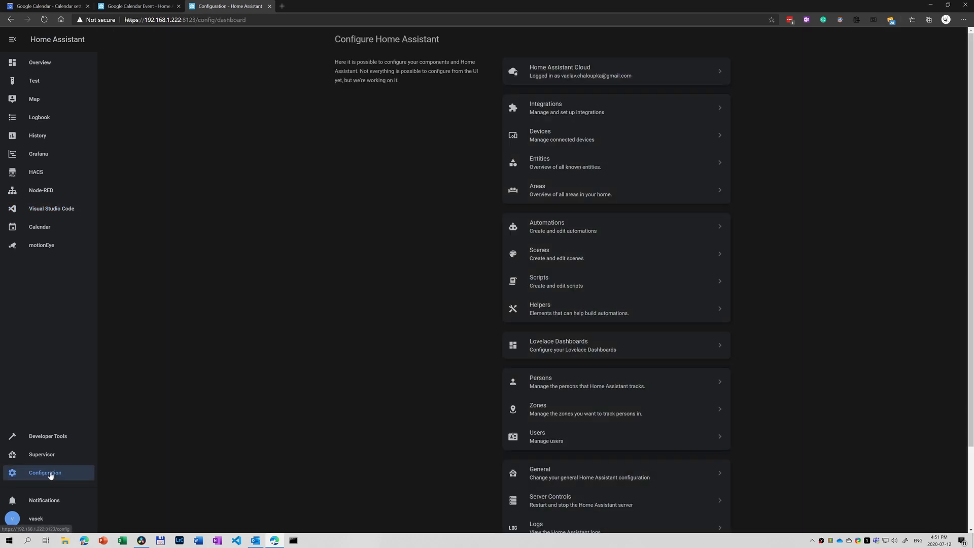
{"action": "left_click", "coordinate": [561, 500]}
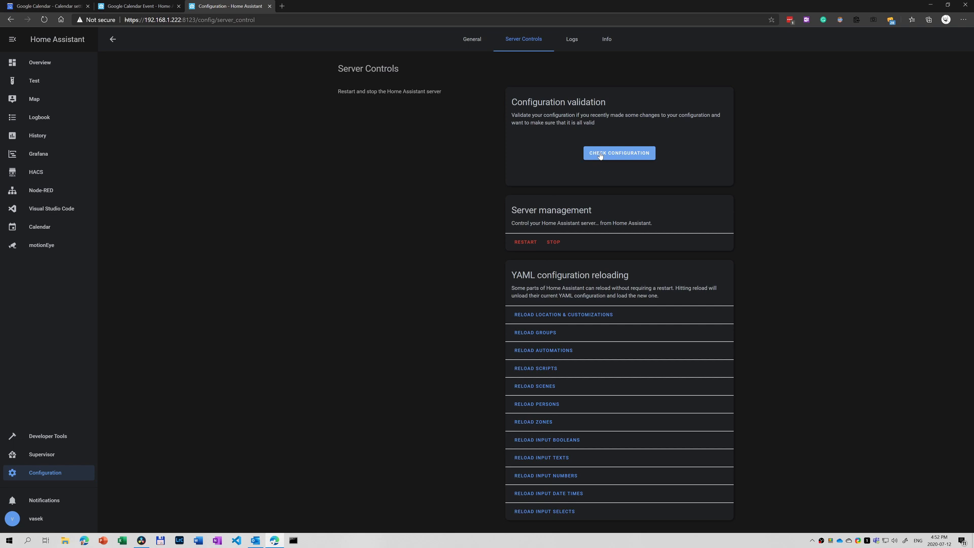
{"action": "left_click", "coordinate": [528, 242]}
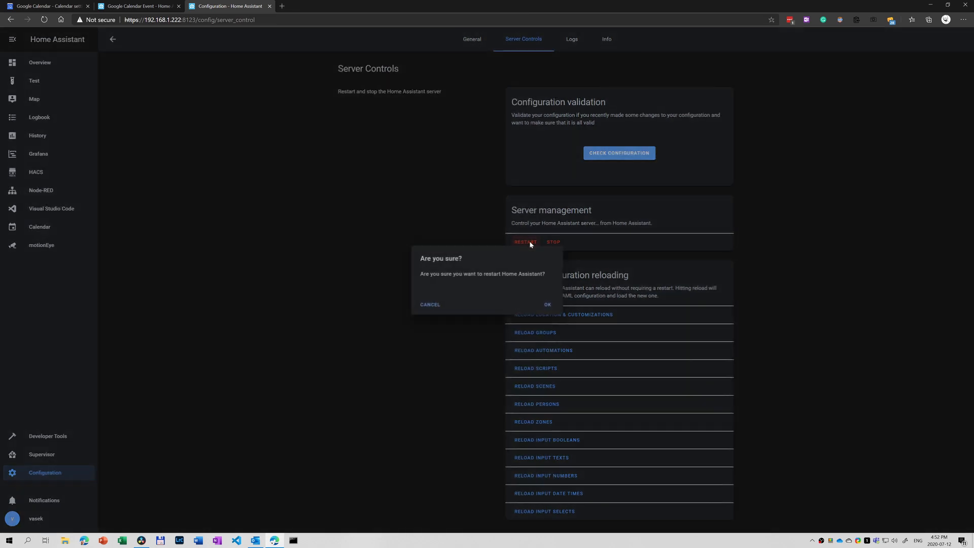
{"action": "left_click", "coordinate": [546, 305]}
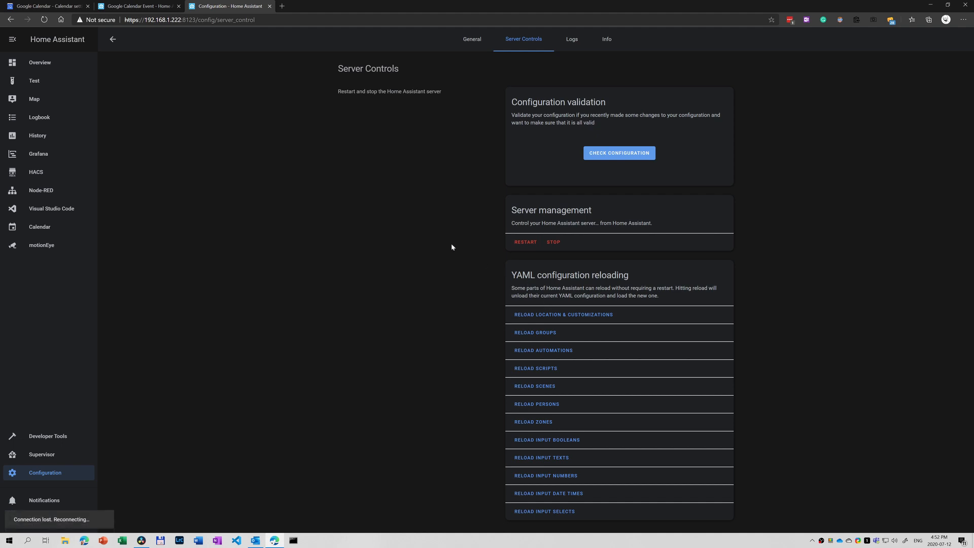
Add an event titled Test to the Google Test calendar on July 12, move it to 20:00–21:00, and review its details
{"action": "left_click", "coordinate": [55, 6]}
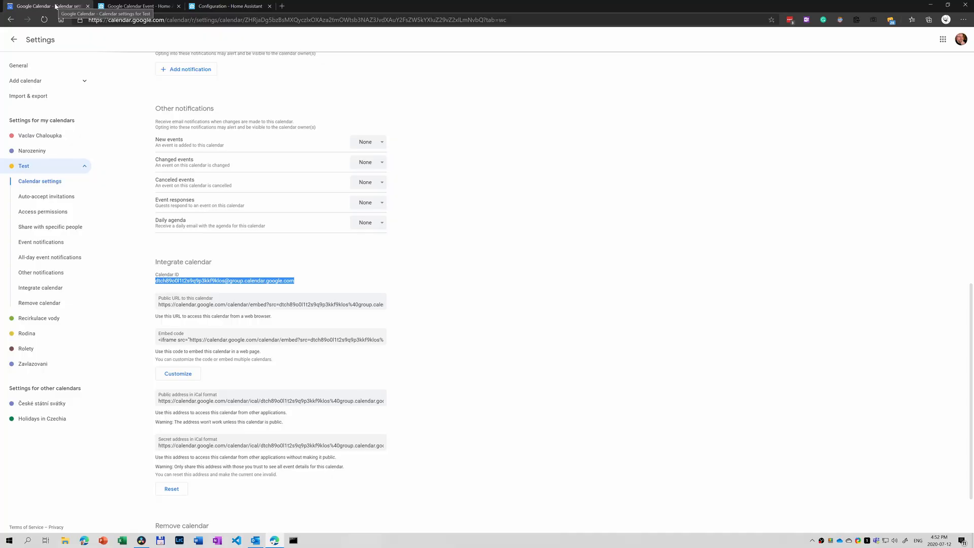
{"action": "left_click", "coordinate": [14, 39]}
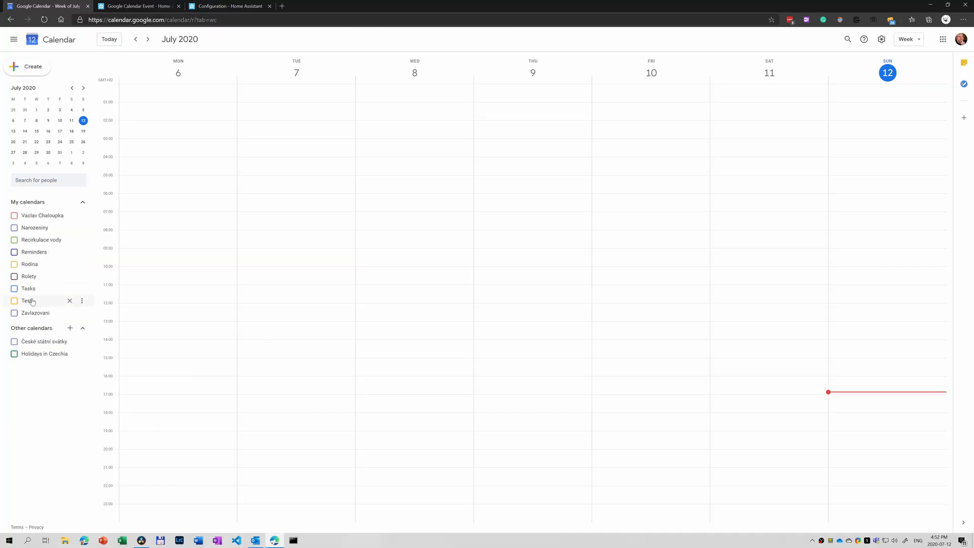
{"action": "left_click", "coordinate": [855, 439]}
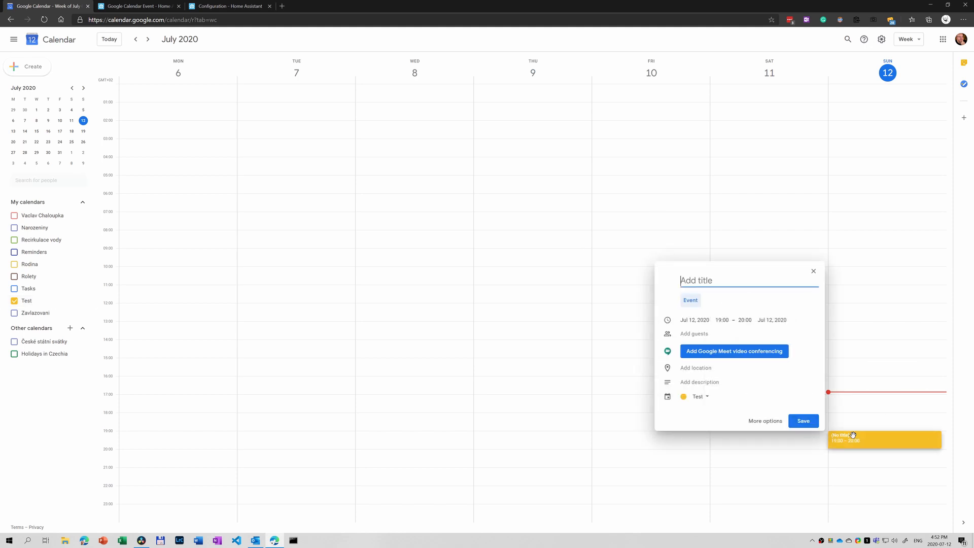
{"action": "type", "text": "Test"}
{"action": "left_click", "coordinate": [802, 421]}
{"action": "left_click_drag", "start_coordinate": [890, 442], "coordinate": [890, 463]}
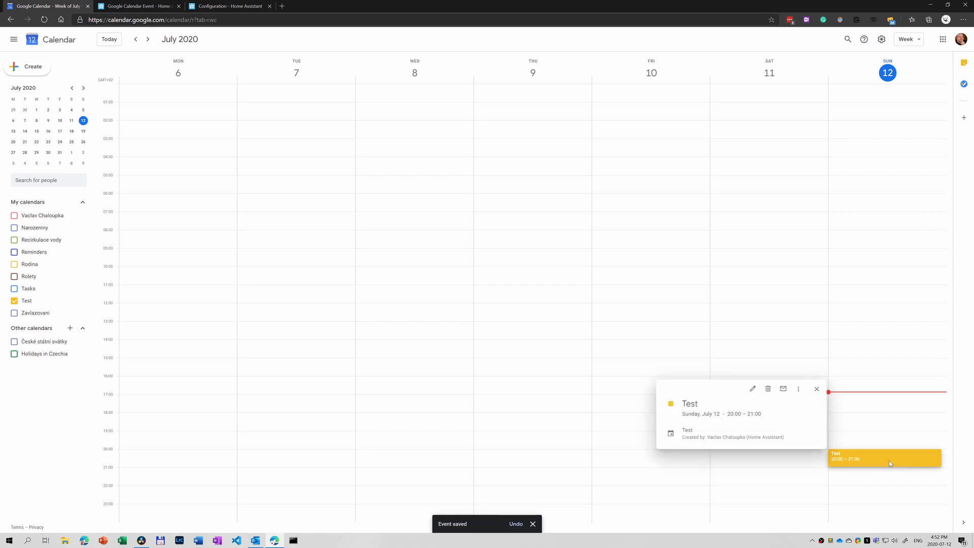
{"action": "left_click", "coordinate": [755, 389]}
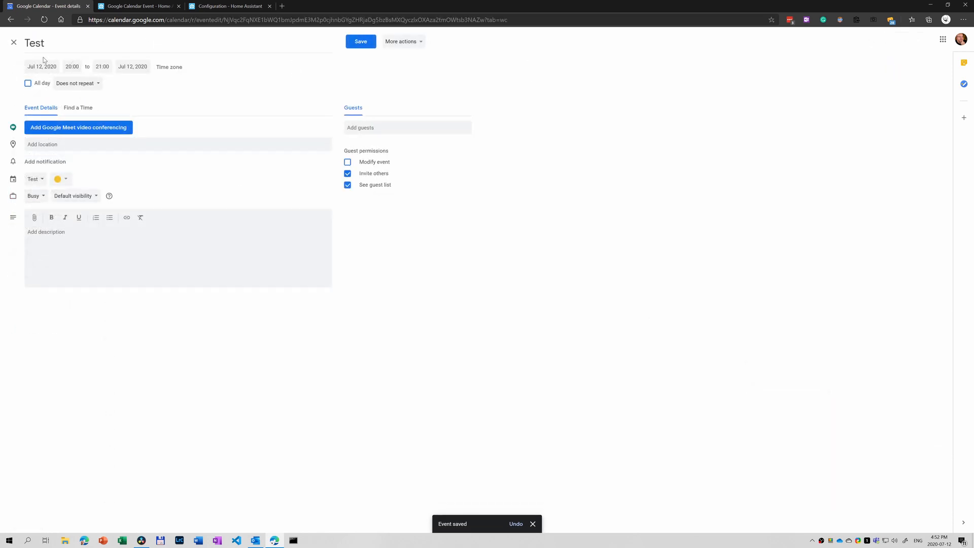
{"action": "left_click", "coordinate": [13, 42]}
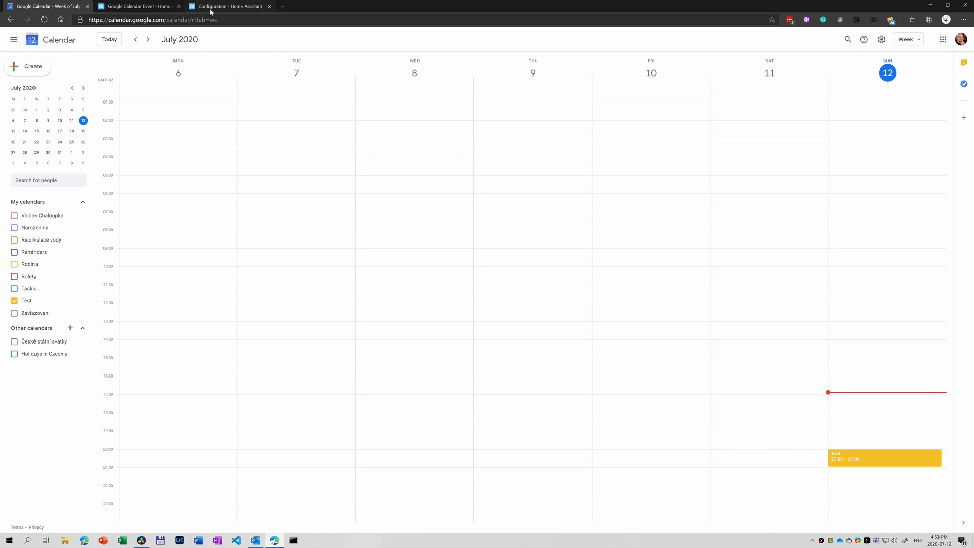
{"action": "left_click", "coordinate": [228, 6]}
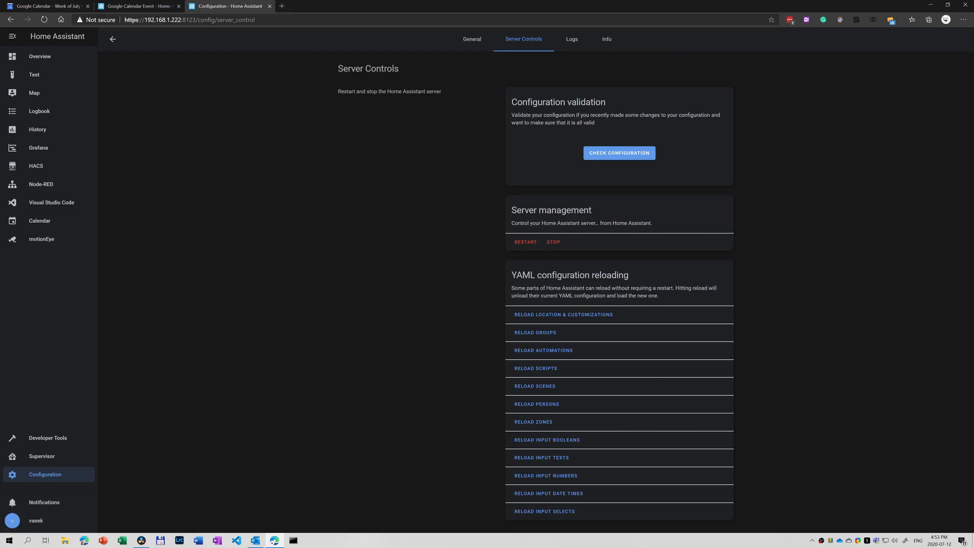
{"action": "left_click", "coordinate": [42, 221]}
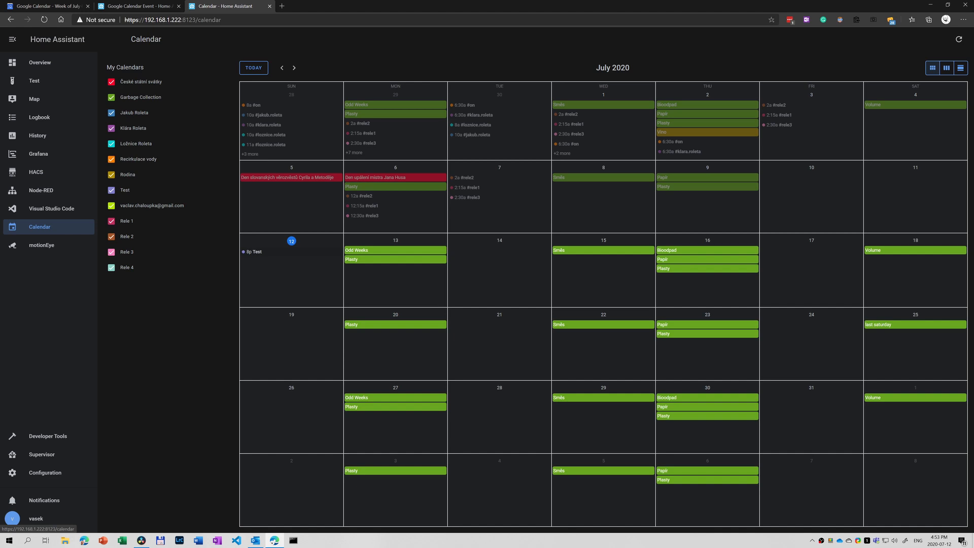
{"action": "left_click", "coordinate": [55, 440]}
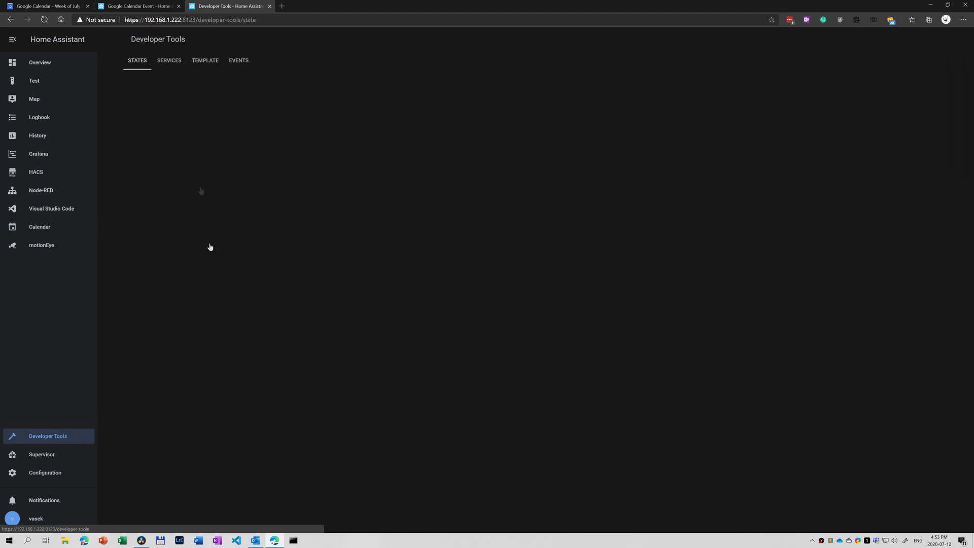
{"action": "left_click", "coordinate": [143, 240]}
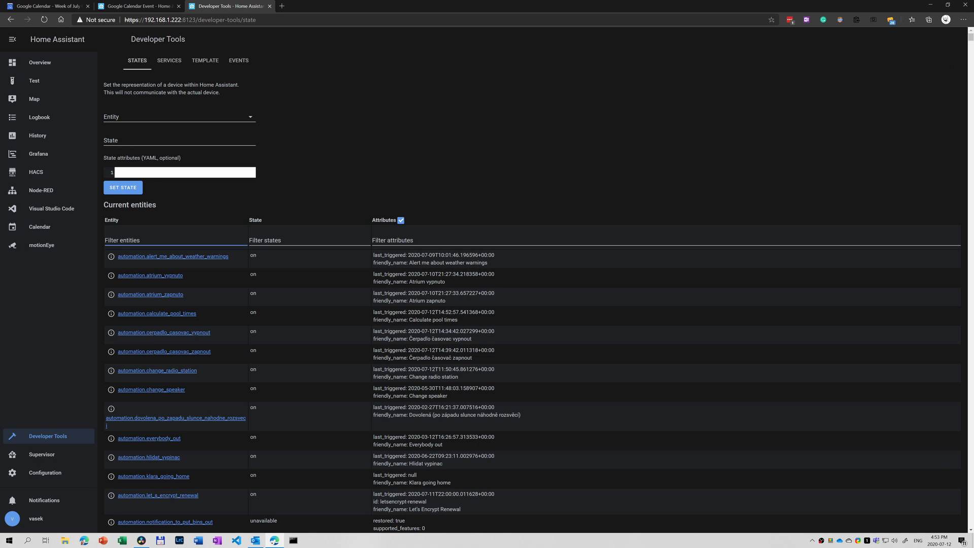
{"action": "type", "text": "test"}
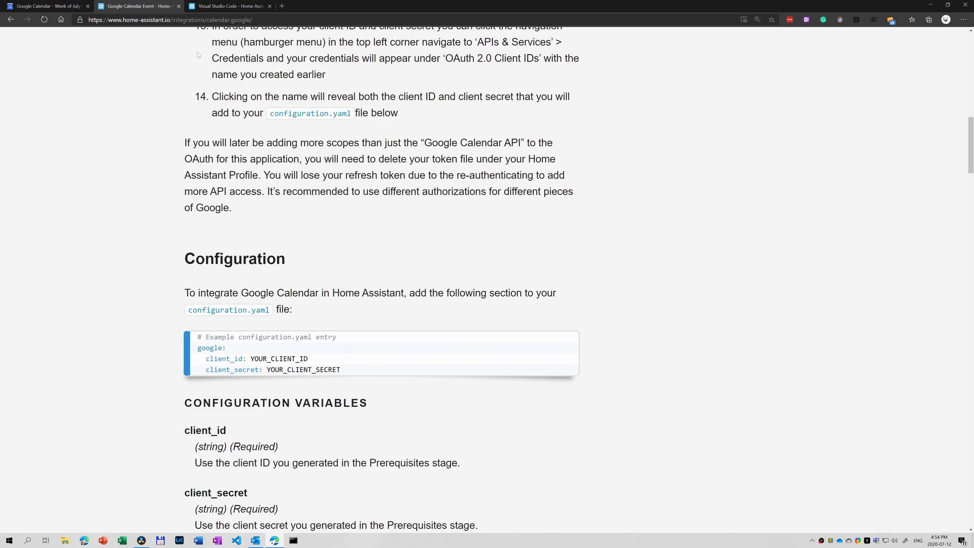
Examine the calendar configuration example and the name, track, search and offset variables in the Google Calendar integration documentation
{"action": "scroll", "coordinate": [317, 251], "scroll_direction": "down", "scroll_amount": 7}
{"action": "scroll", "coordinate": [318, 253], "scroll_direction": "down", "scroll_amount": 10}
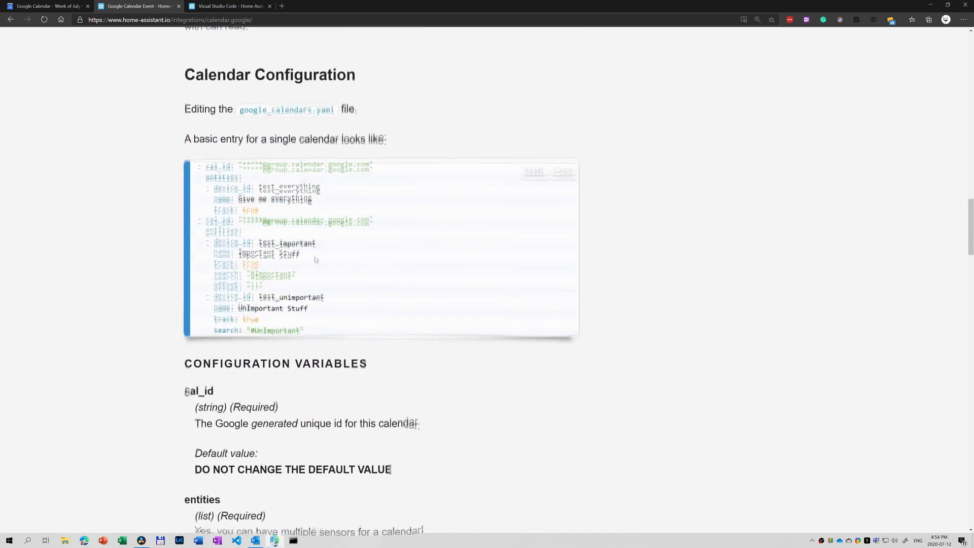
{"action": "scroll", "coordinate": [317, 274], "scroll_direction": "down", "scroll_amount": 7}
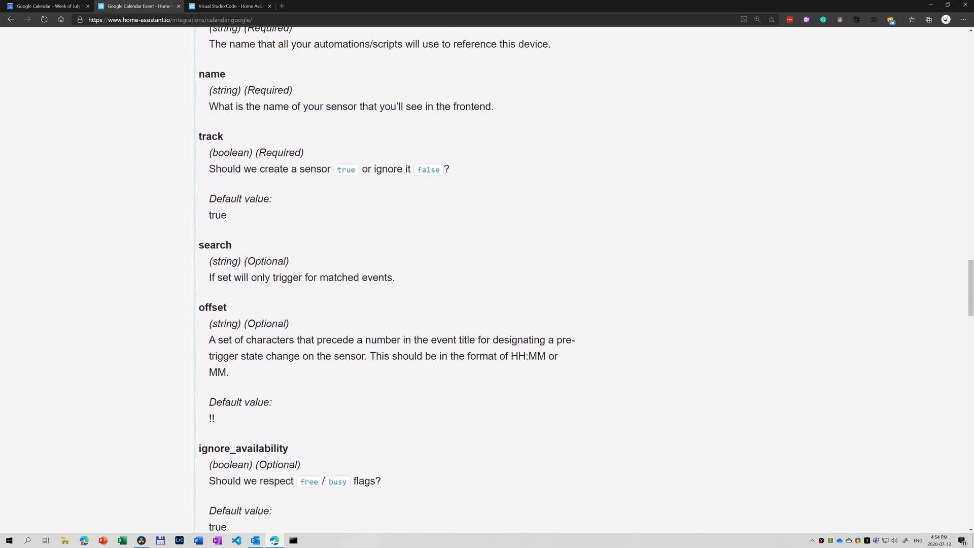
{"action": "scroll", "coordinate": [252, 255], "scroll_direction": "up", "scroll_amount": 15}
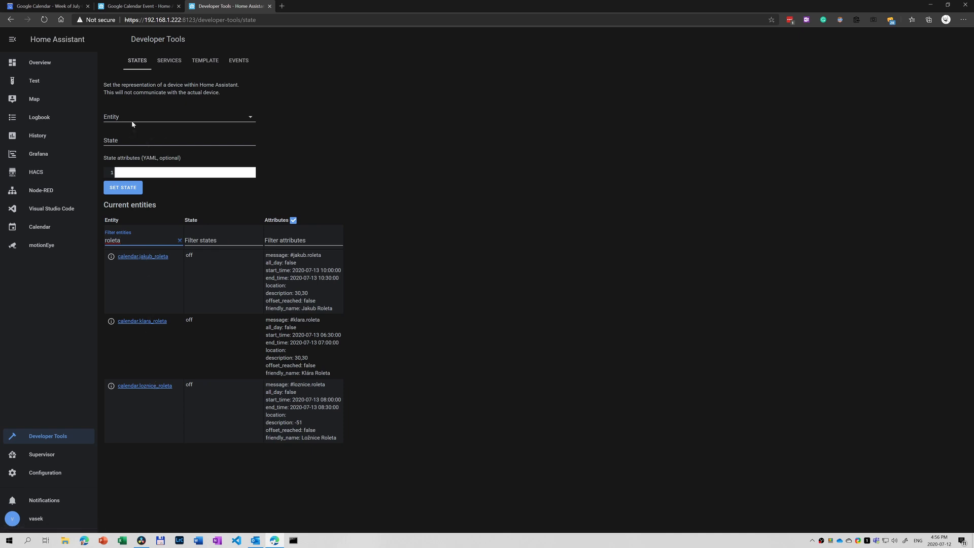
In Google Calendar, show Rolety instead of Test and move Monday's 11:00 #loznice.roleta event to 12:00 for this event only
{"action": "left_click", "coordinate": [54, 7]}
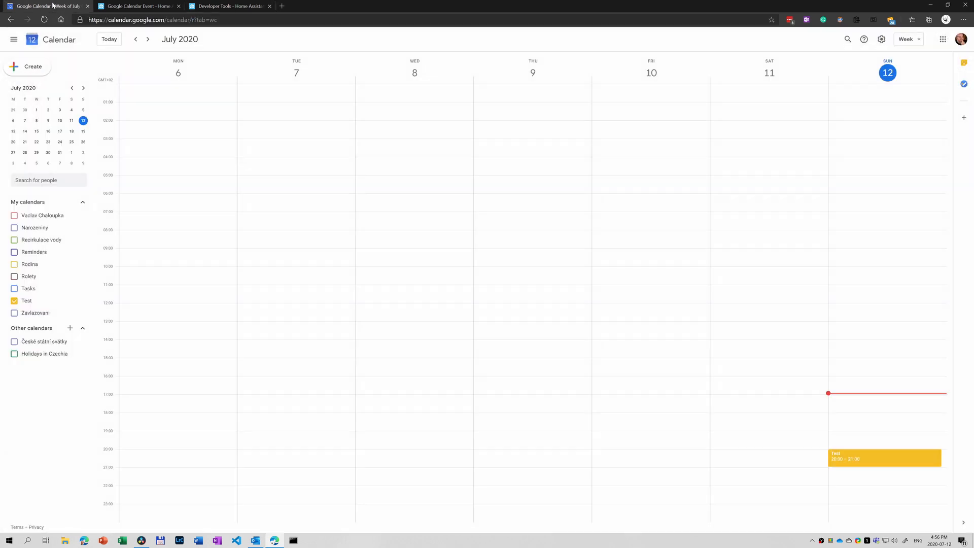
{"action": "left_click", "coordinate": [15, 301]}
{"action": "left_click", "coordinate": [14, 276]}
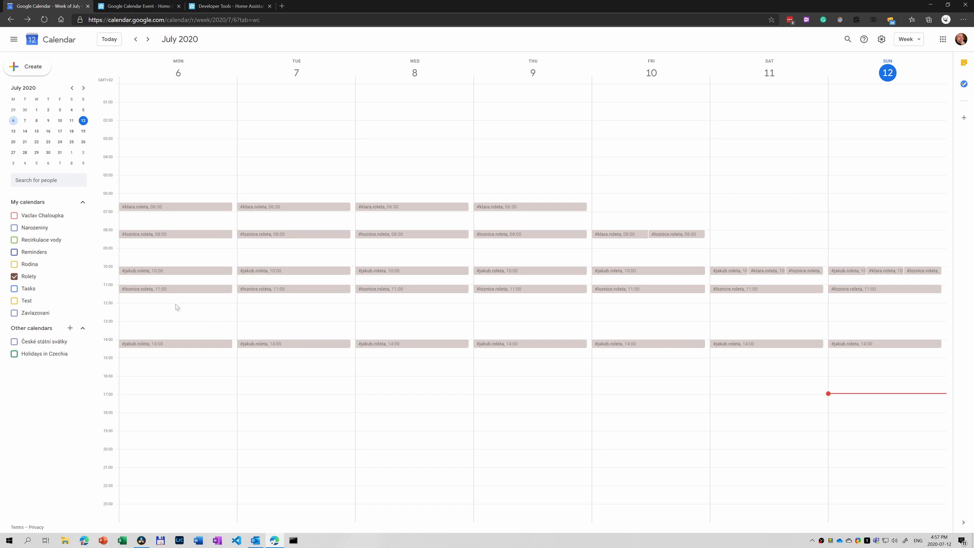
{"action": "left_click_drag", "start_coordinate": [155, 292], "coordinate": [153, 313]}
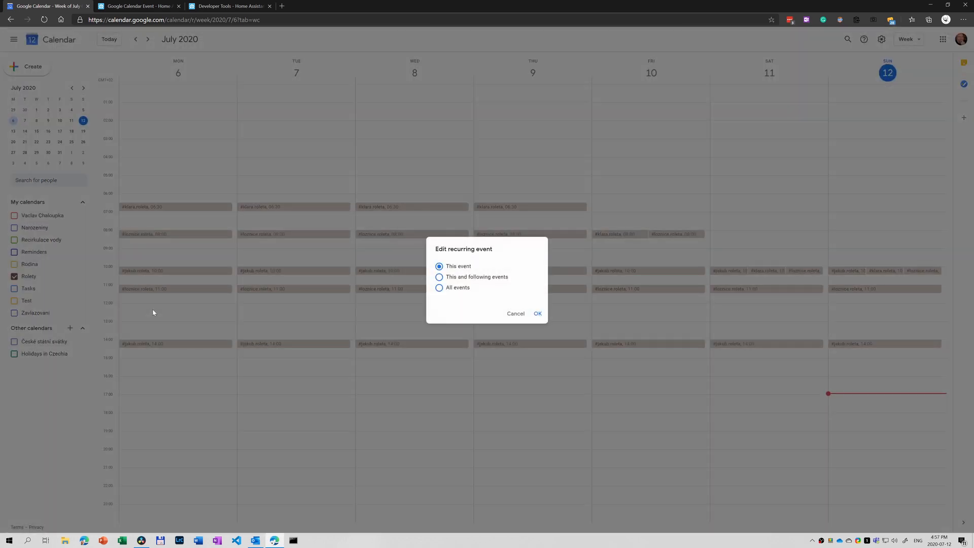
{"action": "left_click", "coordinate": [536, 314]}
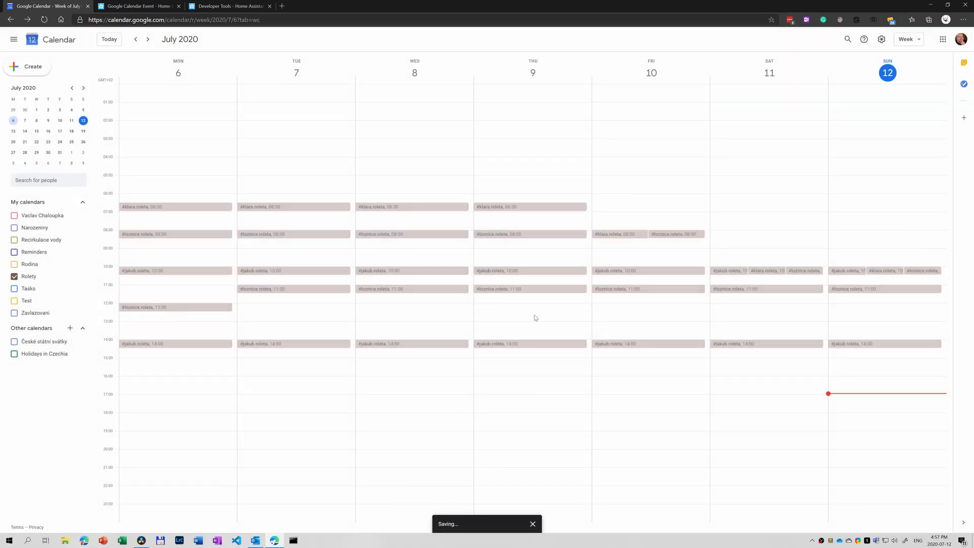
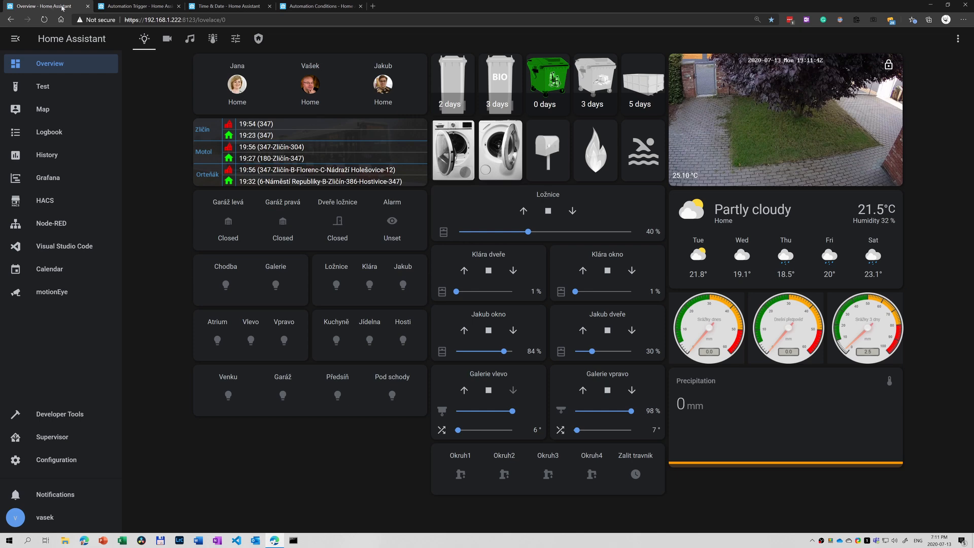
Review the sun, template, time and time pattern triggers in the Home Assistant Automation Trigger documentation
{"action": "left_click", "coordinate": [136, 6]}
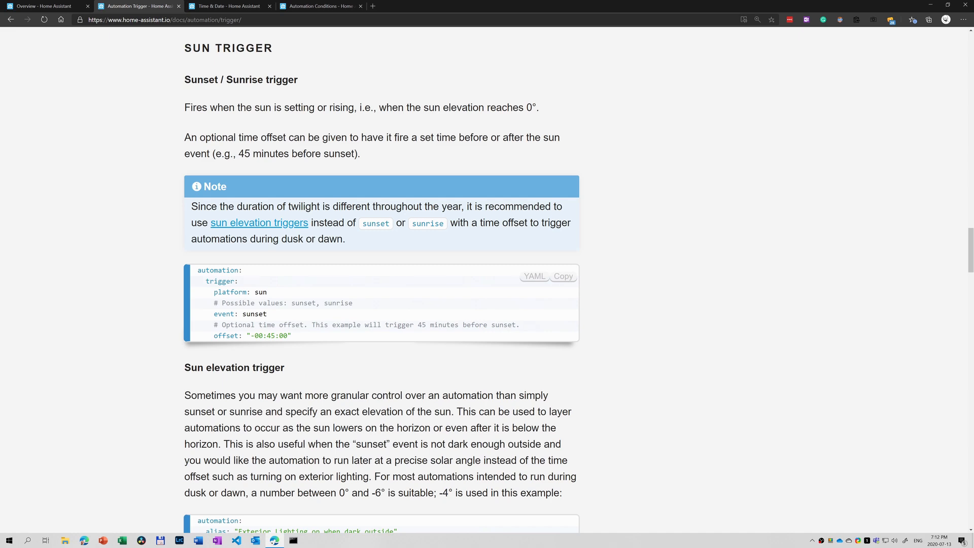
{"action": "scroll", "coordinate": [380, 279], "scroll_direction": "down", "scroll_amount": 3}
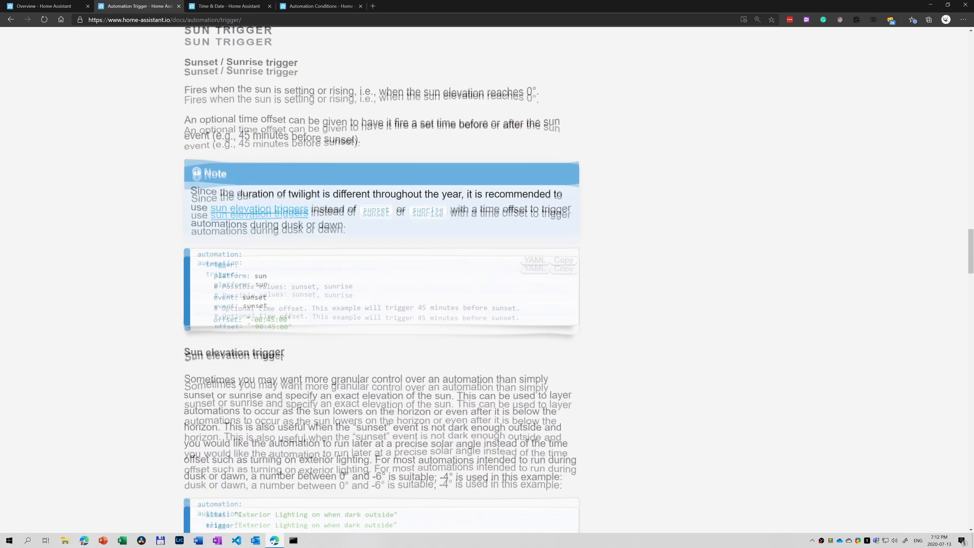
{"action": "scroll", "coordinate": [273, 339], "scroll_direction": "down", "scroll_amount": 9}
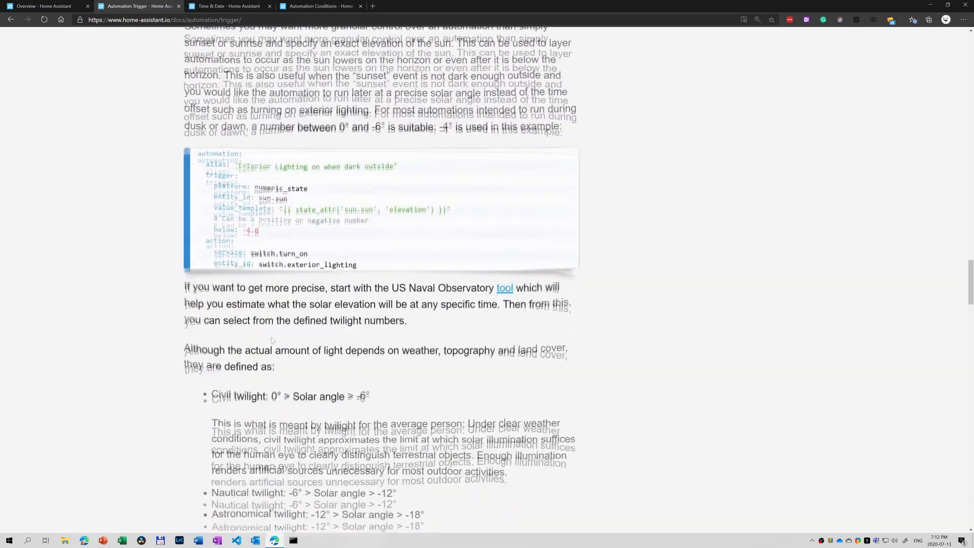
{"action": "scroll", "coordinate": [272, 339], "scroll_direction": "down", "scroll_amount": 15}
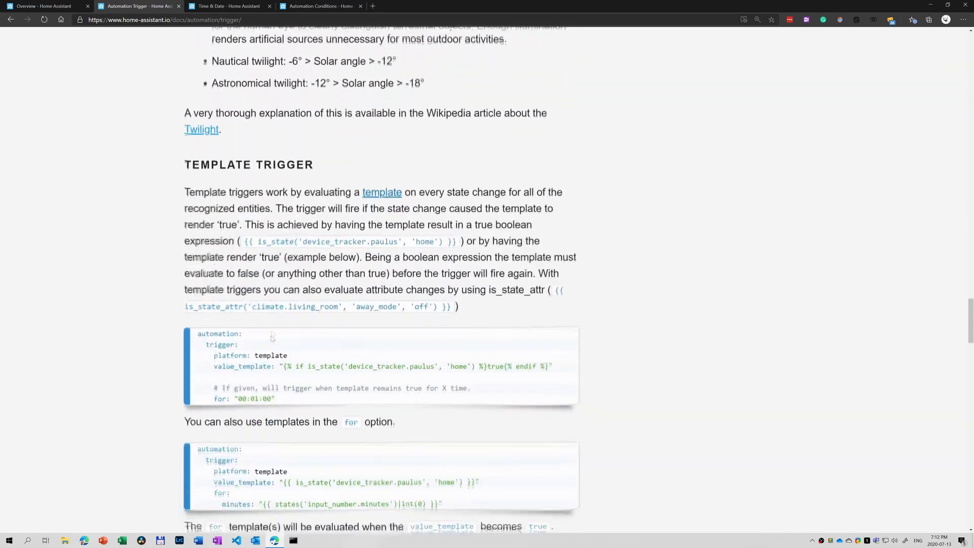
{"action": "scroll", "coordinate": [273, 338], "scroll_direction": "down", "scroll_amount": 1}
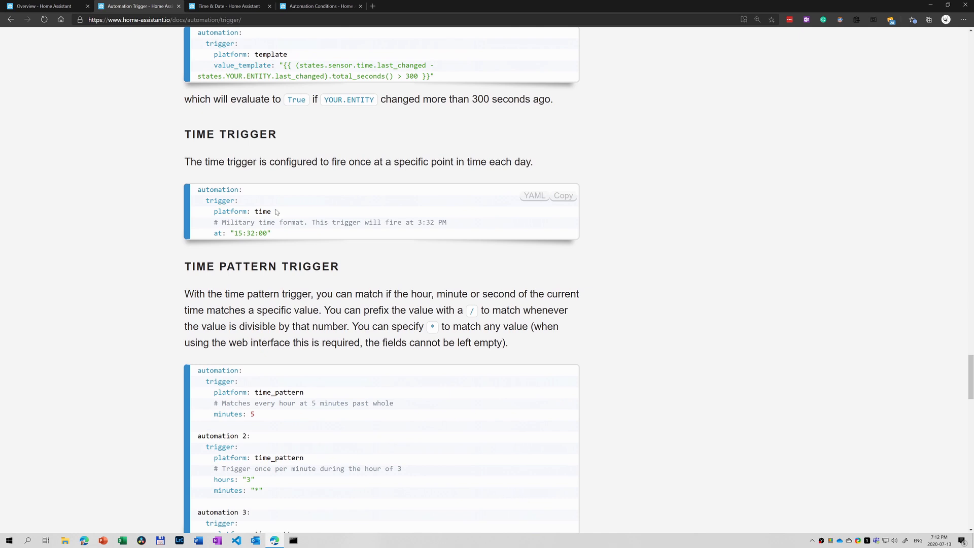
{"action": "scroll", "coordinate": [326, 235], "scroll_direction": "down", "scroll_amount": 4}
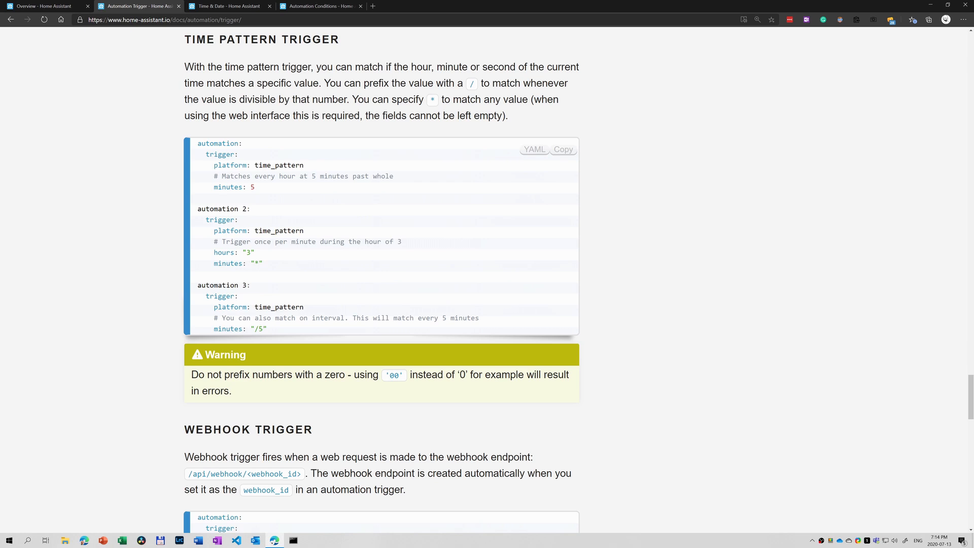
Review the Time & Date sensor documentation and check the sensor.date entity in Home Assistant's current states
{"action": "left_click", "coordinate": [220, 8]}
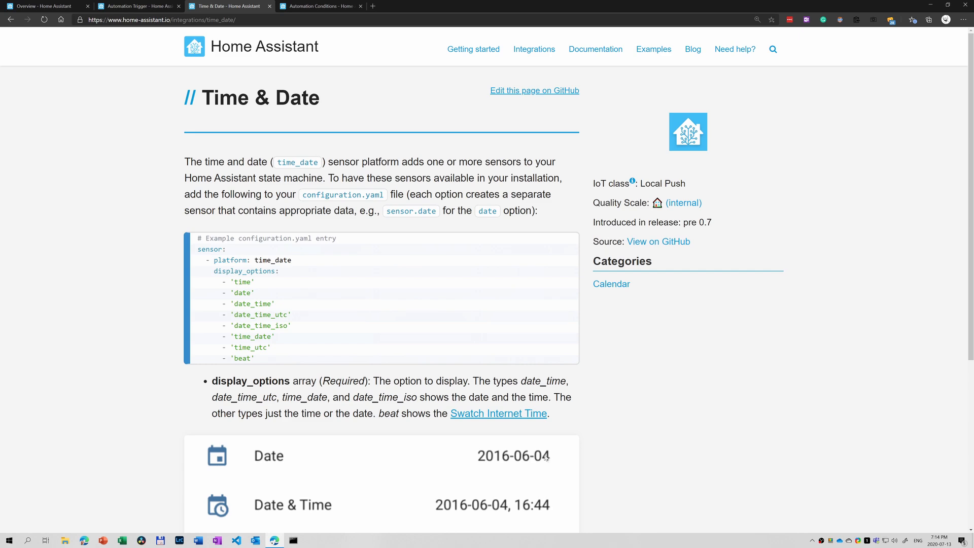
{"action": "left_click", "coordinate": [40, 6]}
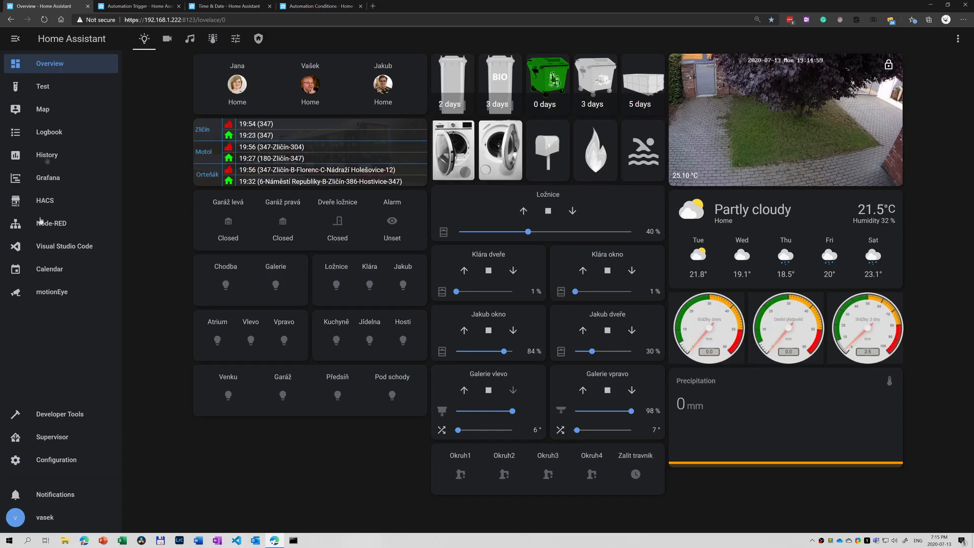
{"action": "left_click", "coordinate": [75, 420]}
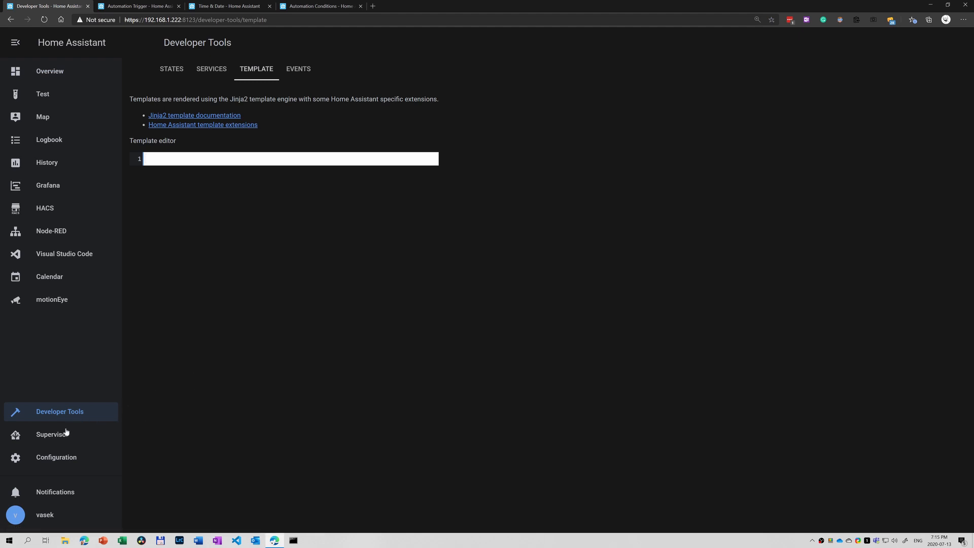
{"action": "left_click", "coordinate": [175, 70]}
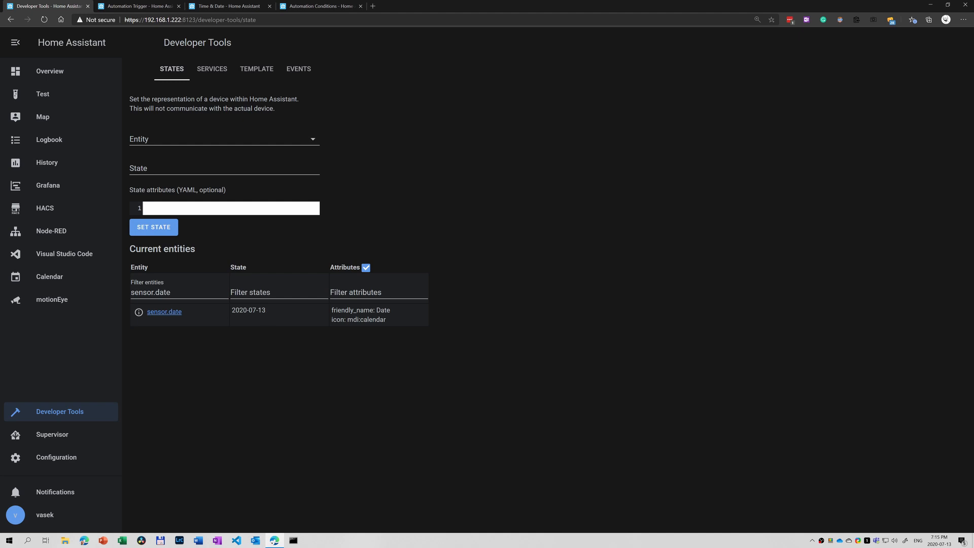
Enter the template {{ states("sensor.date") }} in the Home Assistant template editor
{"action": "left_click", "coordinate": [249, 72]}
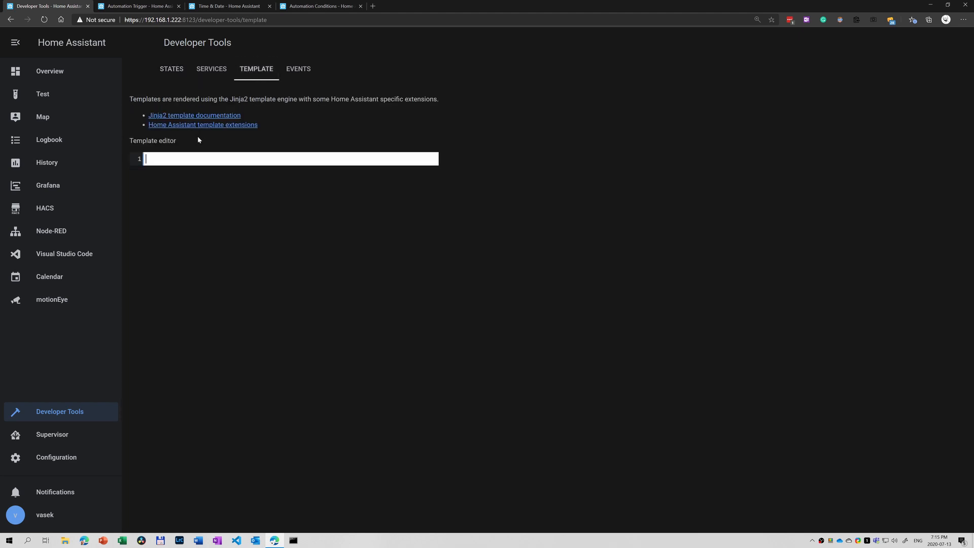
{"action": "type", "text": "{{ states("}
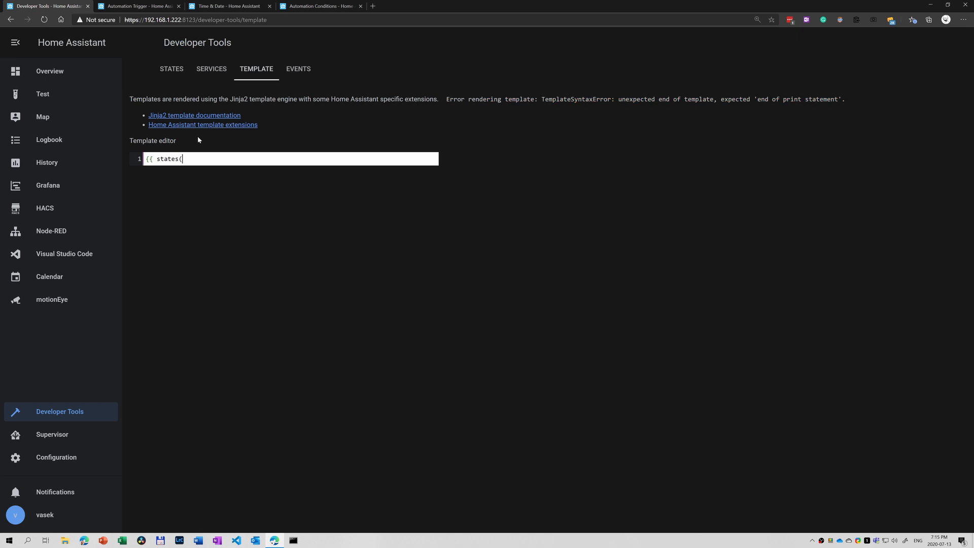
{"action": "type", "text": "\""}
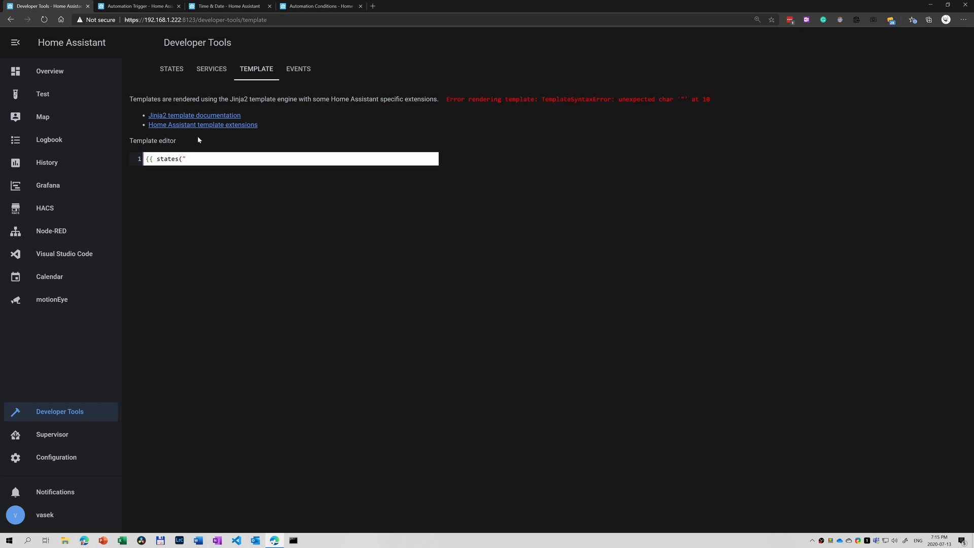
{"action": "type", "text": "s"}
{"action": "type", "text": "ensor.date\") {"}
{"action": "type", "text": "}"}
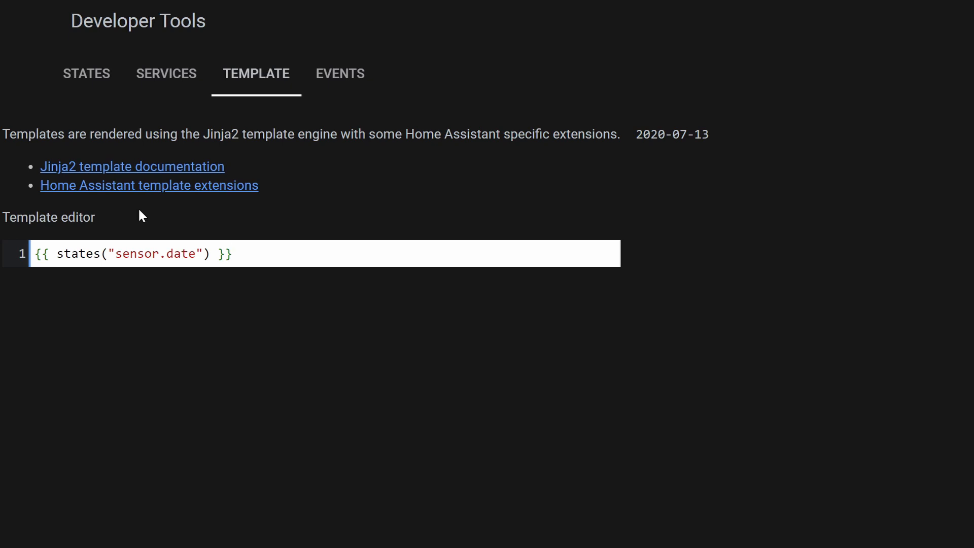
Wrap the states("sensor.date") expression in strptime() with an empty string as the second argument
{"action": "key", "text": "Home"}
{"action": "key", "text": "Right"}
{"action": "key", "text": "Right"}
{"action": "key", "text": "Right"}
{"action": "type", "text": "strptime("}
{"action": "key", "text": "End"}
{"action": "key", "text": "Left"}
{"action": "key", "text": "Left"}
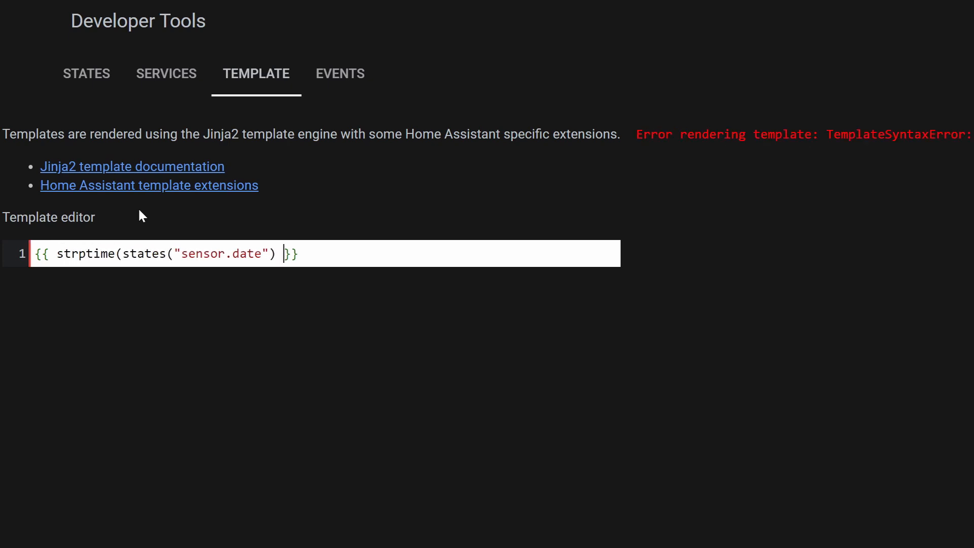
{"action": "key", "text": "Left"}
{"action": "type", "text": ",\"\")"}
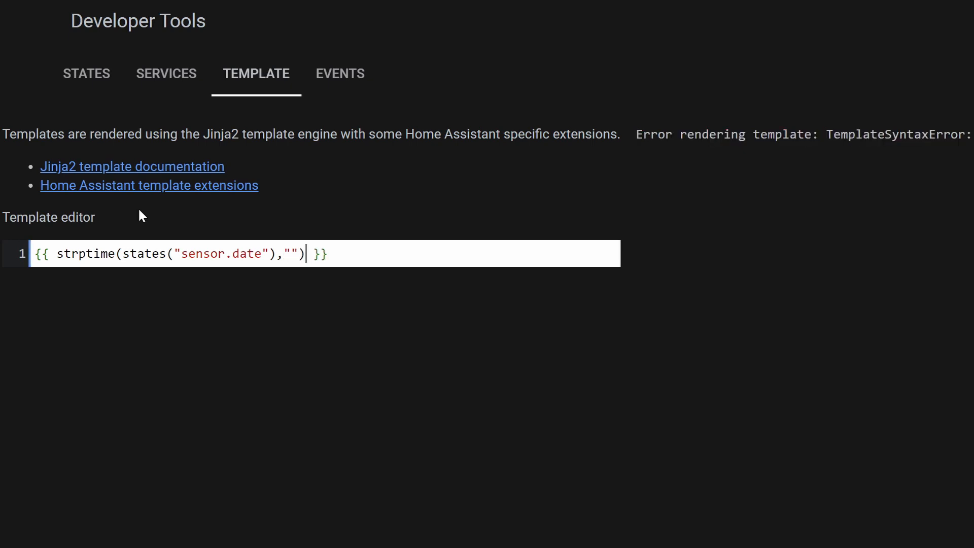
Set the strptime format string to "%Y-%m-%d"
{"action": "key", "text": "Left"}
{"action": "key", "text": "Left"}
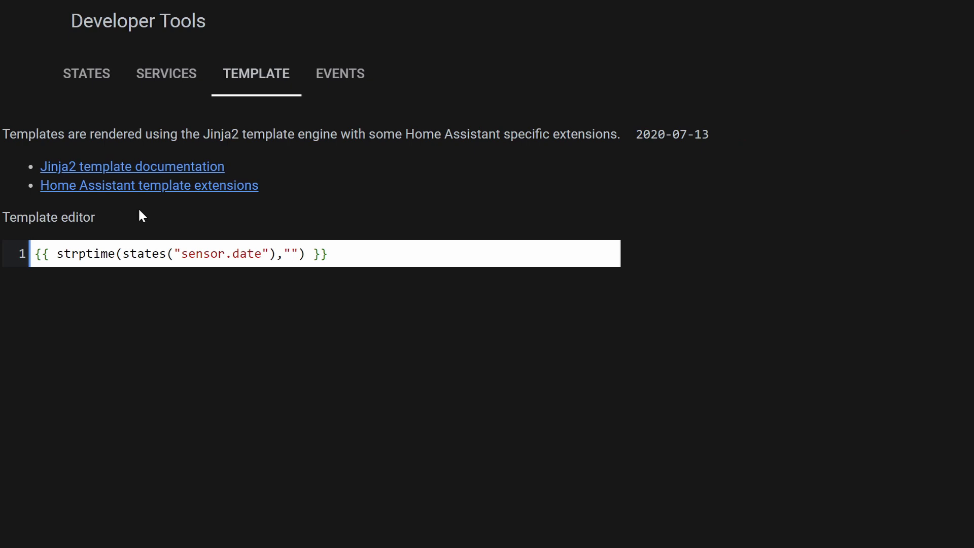
{"action": "type", "text": "%Y-%m"}
{"action": "key", "text": "BackSpace"}
{"action": "type", "text": "m-%d"}
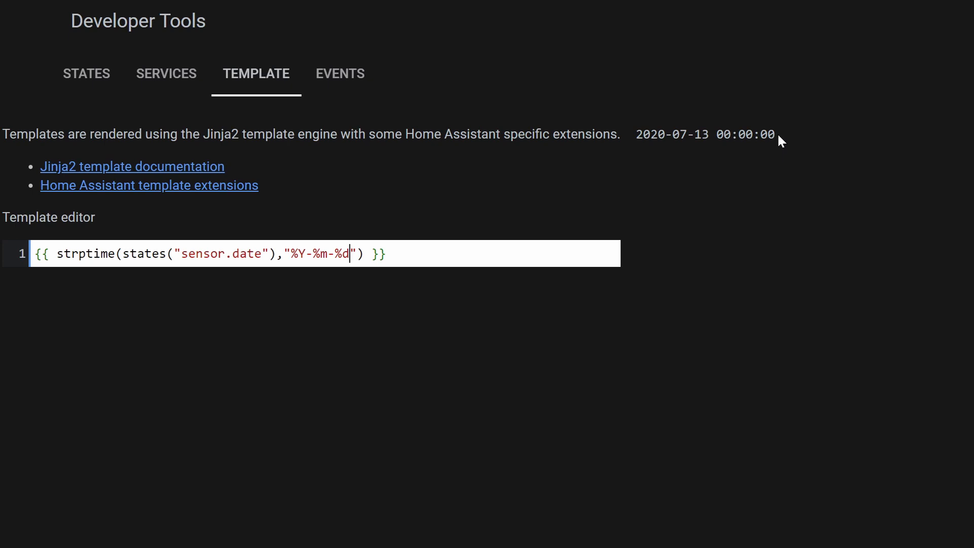
Extract the year, the month and finally the day from the parsed date with .year, .month and .day
{"action": "key", "text": "Right"}
{"action": "key", "text": "Right"}
{"action": "type", "text": ".year"}
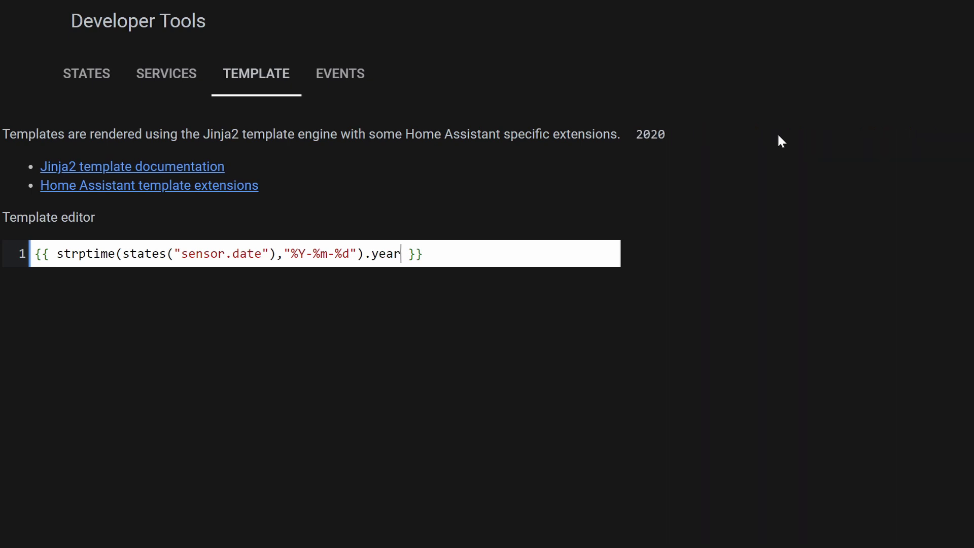
{"action": "key", "text": "ctrl+shift+Left"}
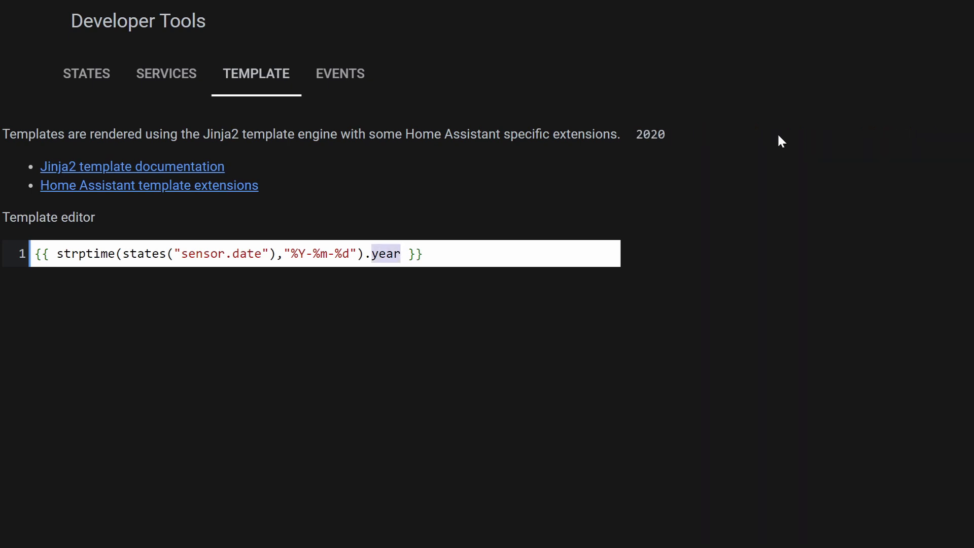
{"action": "type", "text": "month"}
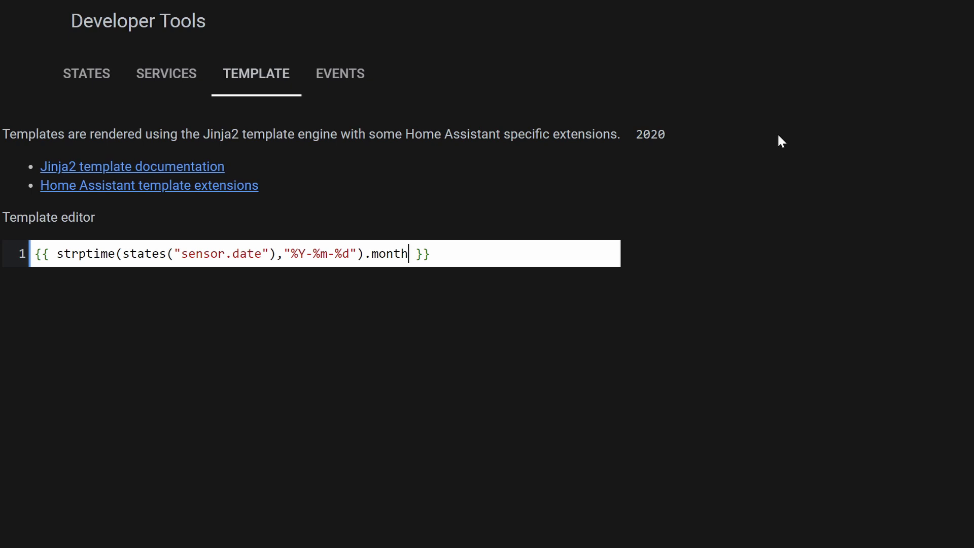
{"action": "key", "text": "ctrl+shift+Left"}
{"action": "type", "text": "day"}
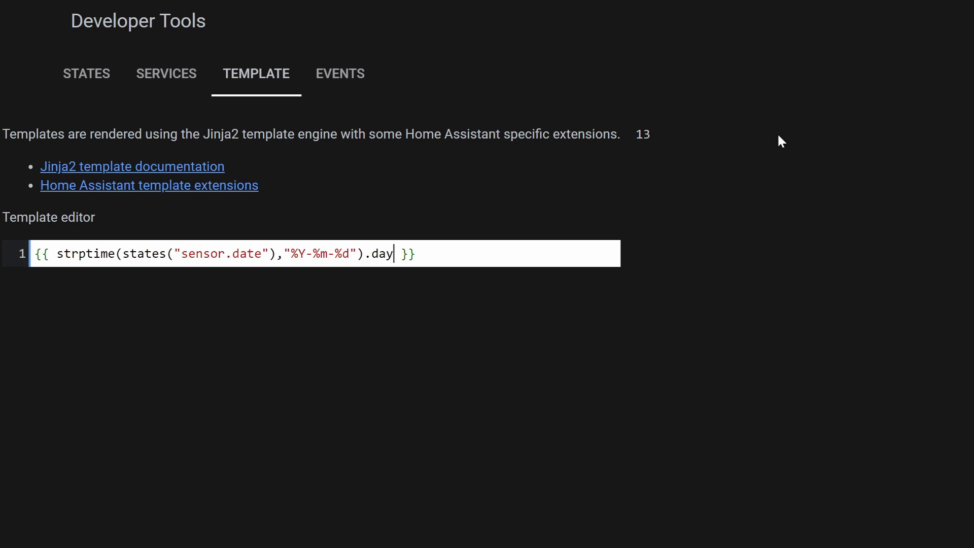
Compare the extracted day with 13 using ==, and consult the Automation Conditions documentation before returning to the template editor
{"action": "type", "text": "== 13"}
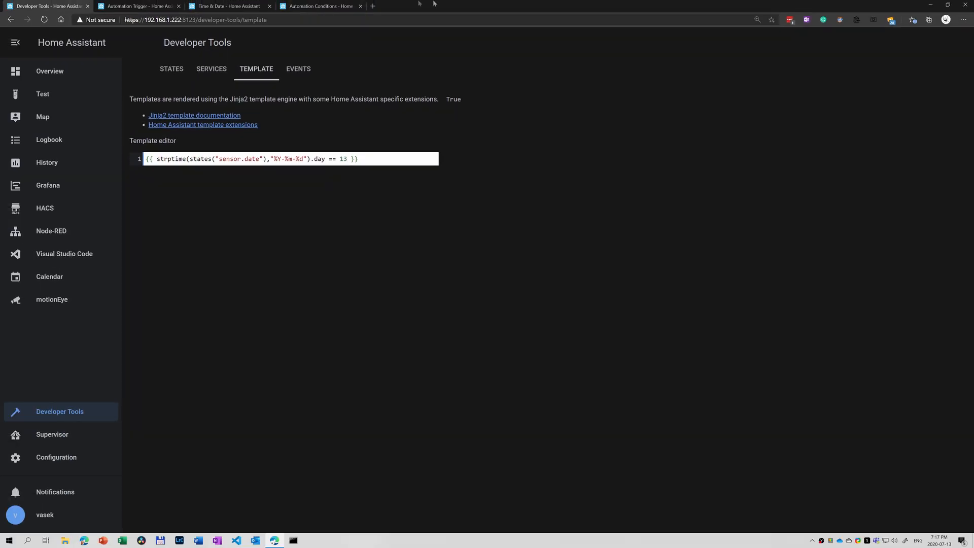
{"action": "left_click", "coordinate": [332, 7]}
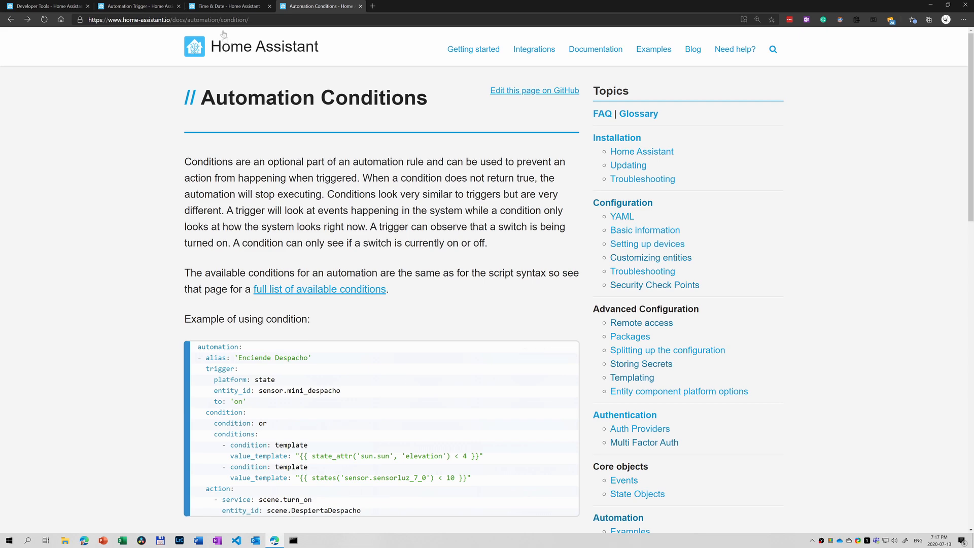
{"action": "left_click", "coordinate": [74, 7]}
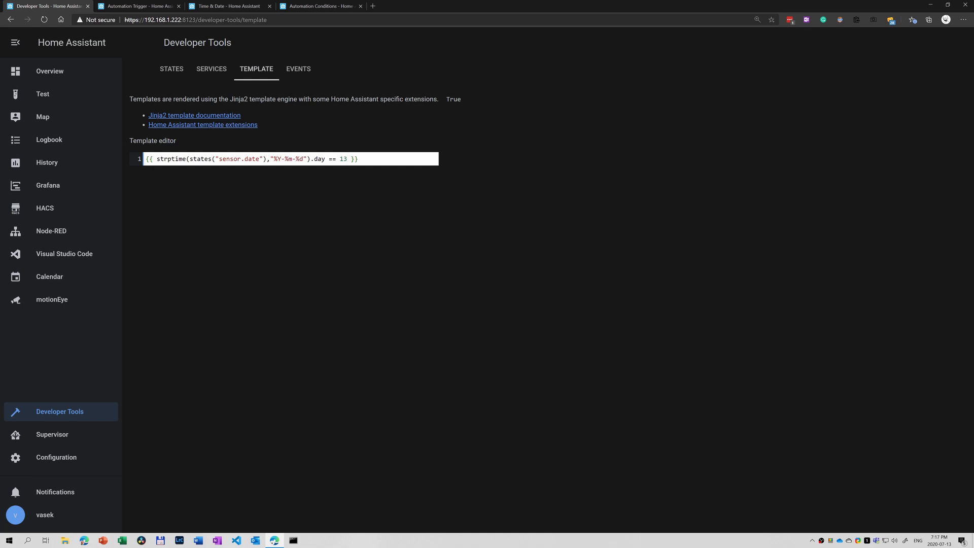
Change the template's condition to compare the parsed date's .isoweekday() with 1
{"action": "key", "text": "BackSpace"}
{"action": "key", "text": "Left"}
{"action": "key", "text": "Left"}
{"action": "key", "text": "Left"}
{"action": "key", "text": "Left"}
{"action": "key", "text": "BackSpace"}
{"action": "key", "text": "BackSpace"}
{"action": "key", "text": "BackSpace"}
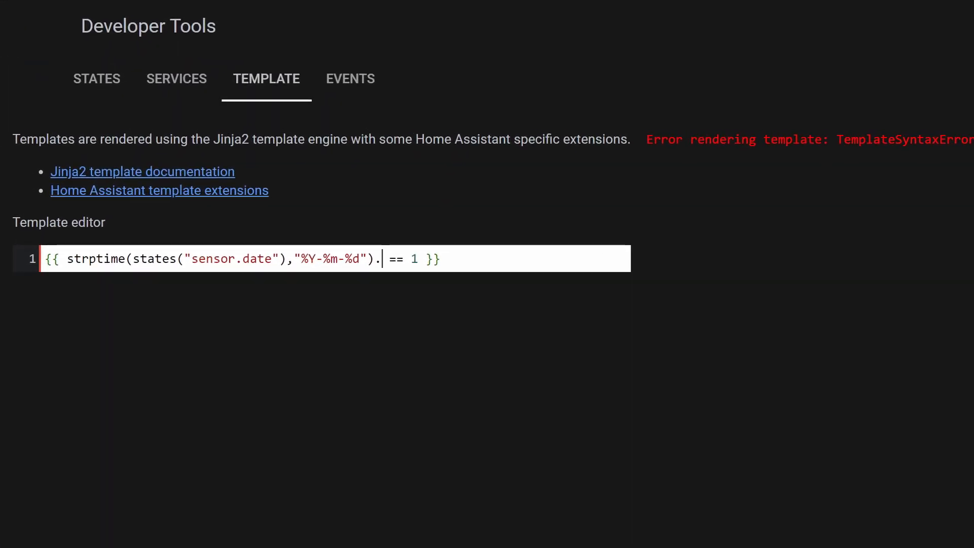
{"action": "type", "text": "iso"}
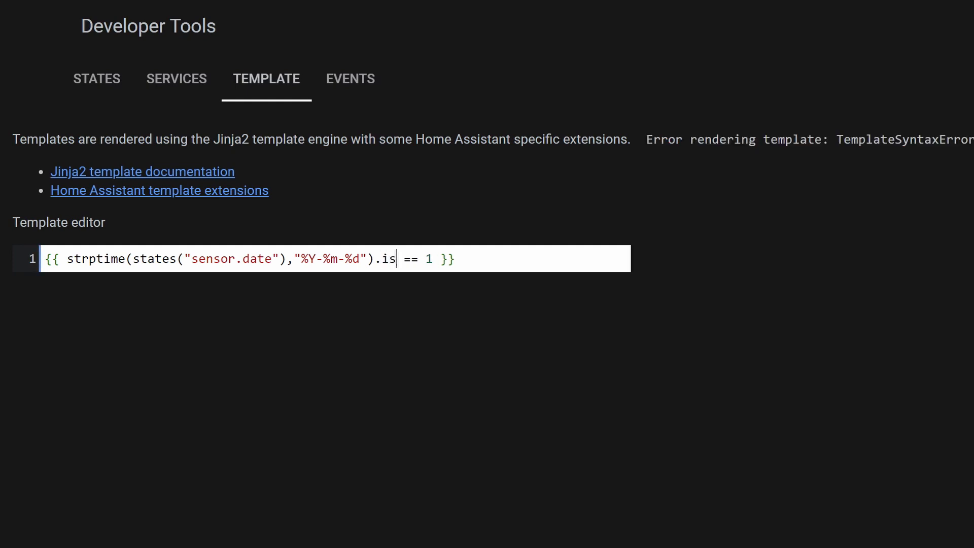
{"action": "type", "text": "week"}
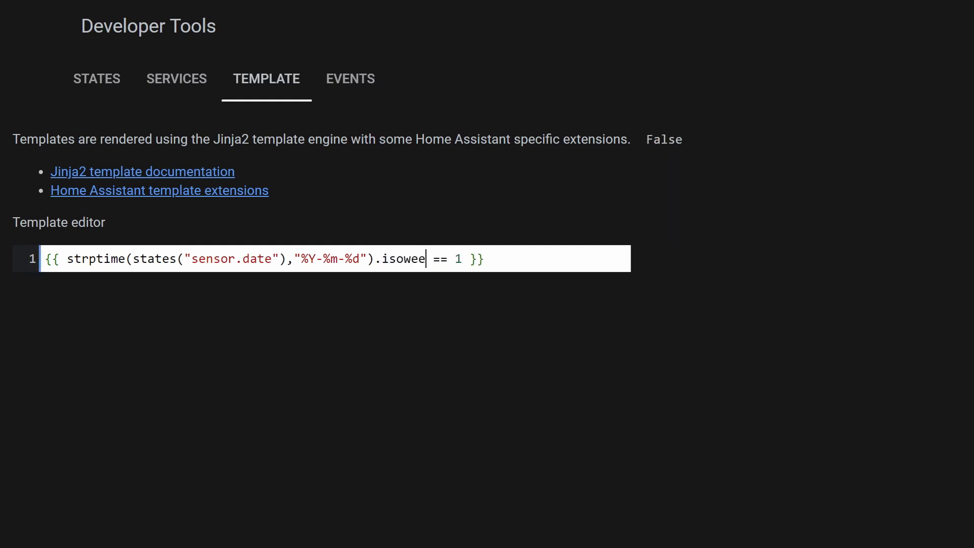
{"action": "type", "text": "day("}
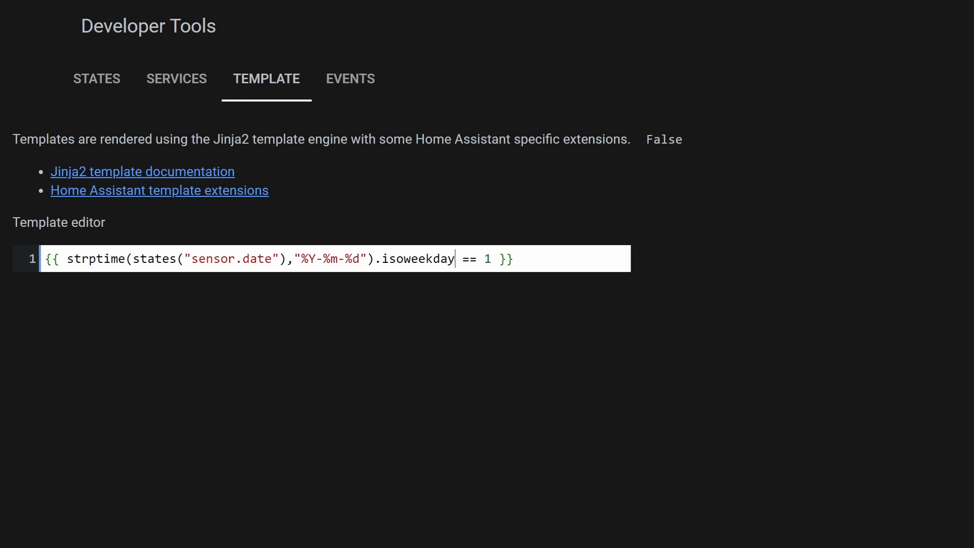
{"action": "type", "text": ")"}
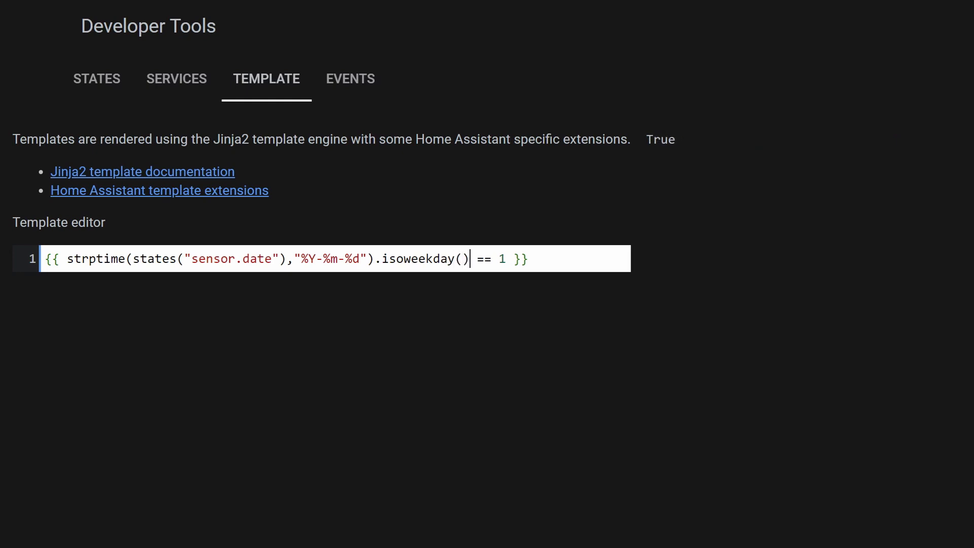
Remove the == 1 comparison so the template outputs only the isoweekday() value
{"action": "key", "text": "Right"}
{"action": "key", "text": "BackSpace"}
{"action": "key", "text": "Delete"}
{"action": "key", "text": "Delete"}
{"action": "key", "text": "Delete"}
{"action": "key", "text": "Delete"}
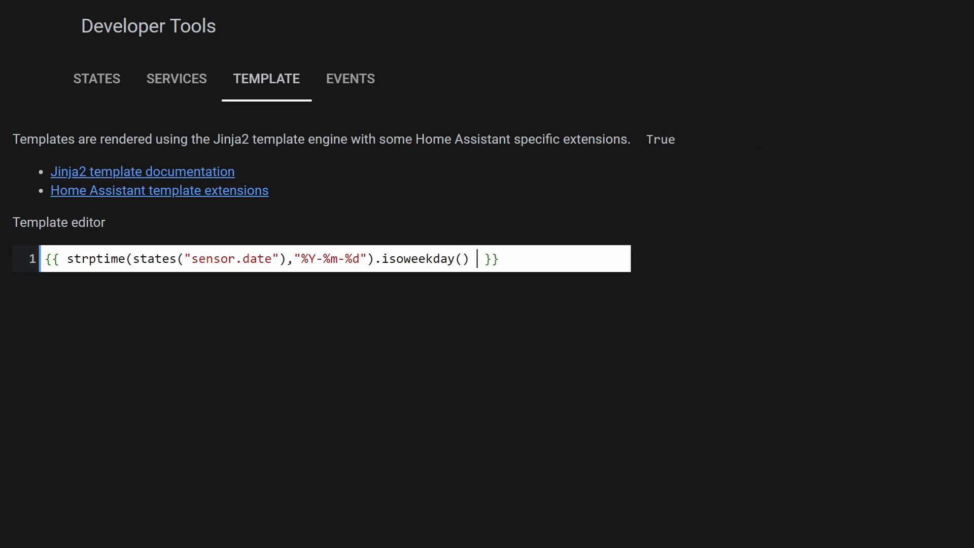